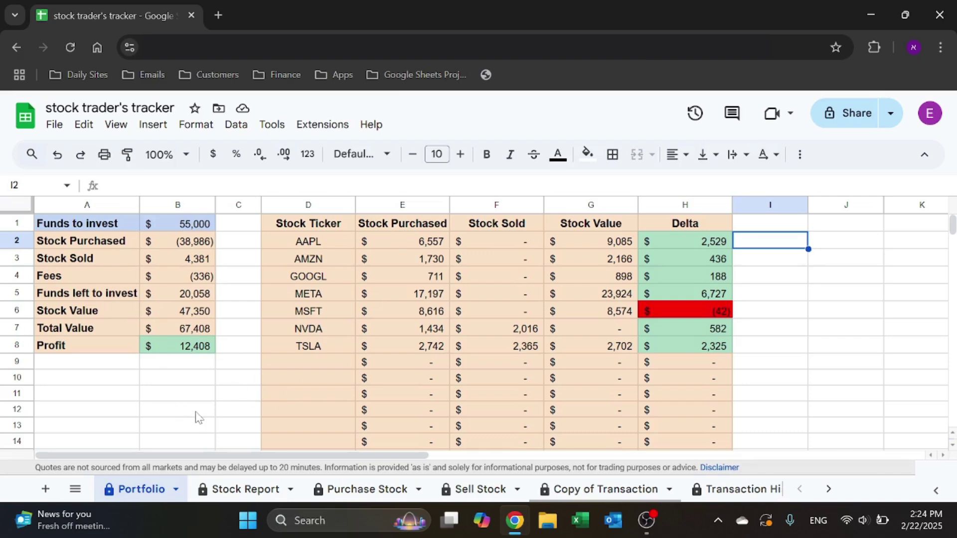
Tour the Stock Report, Purchase Stock, Sell Stock and Copy of Transaction sheets, ending on Transaction History.
{"action": "left_click", "coordinate": [269, 490]}
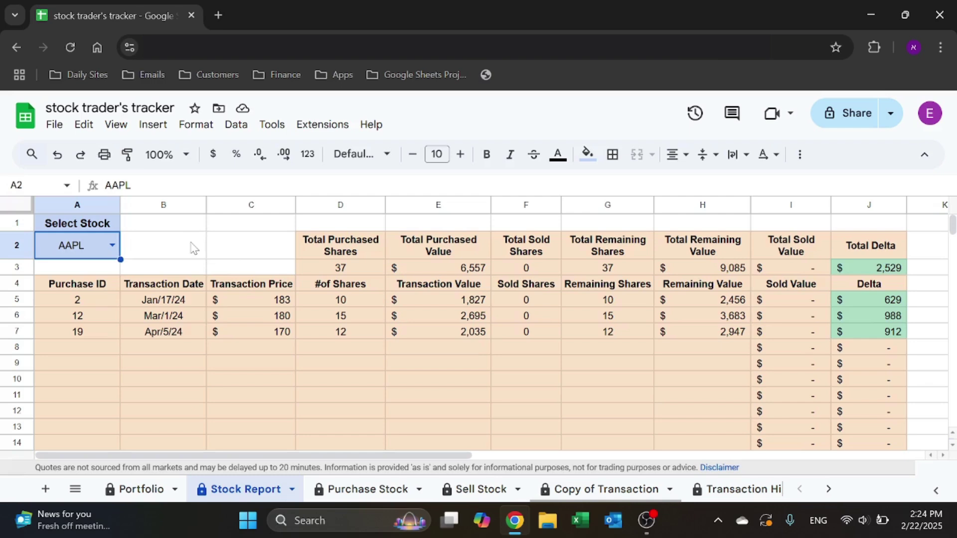
{"action": "left_click", "coordinate": [367, 490]}
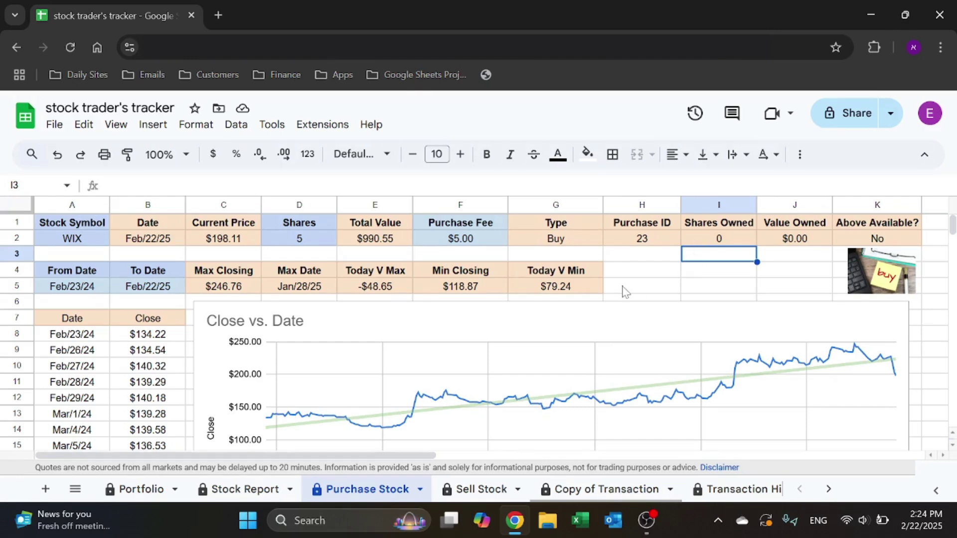
{"action": "left_click", "coordinate": [478, 490]}
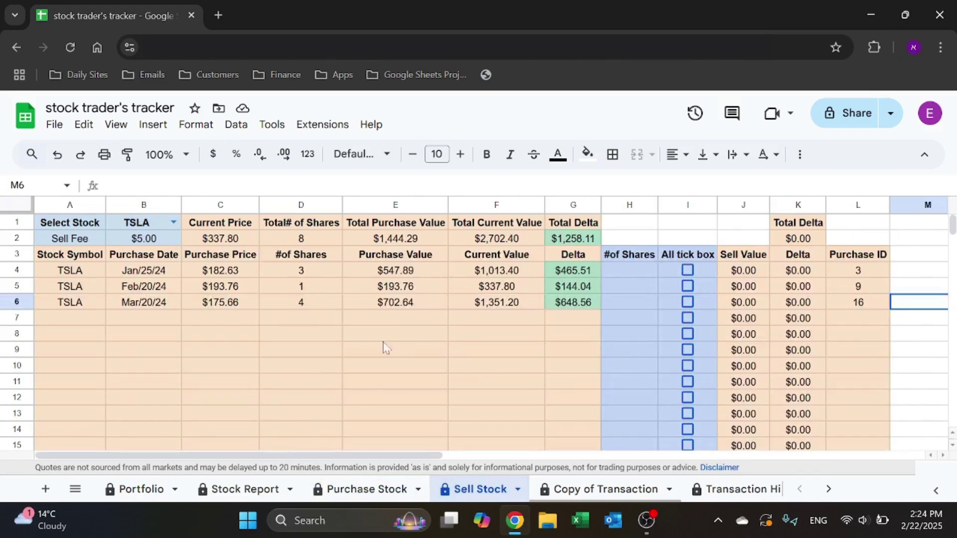
{"action": "left_click", "coordinate": [592, 490]}
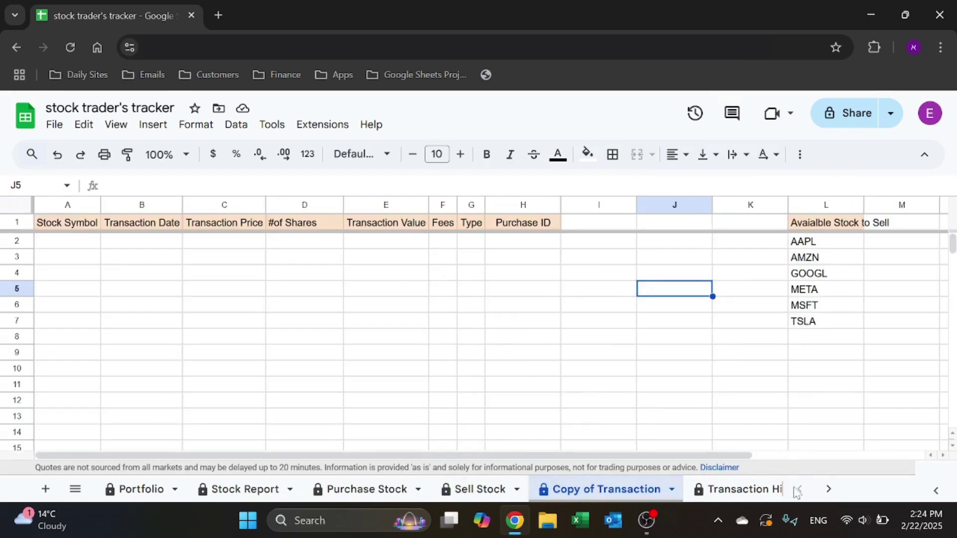
{"action": "left_click", "coordinate": [742, 490]}
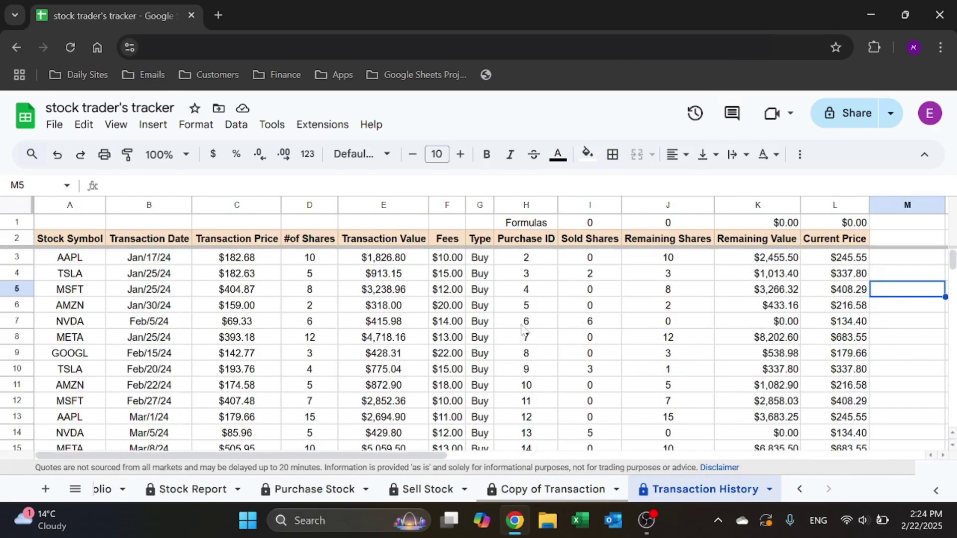
{"action": "left_click", "coordinate": [798, 490]}
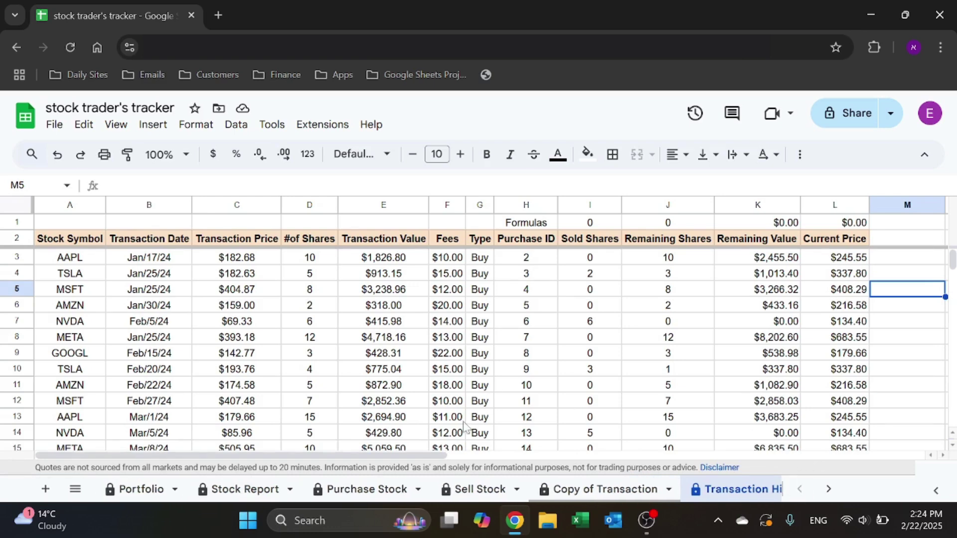
On Purchase Stock, change the A2 stock symbol from WIX to tsla.
{"action": "left_click", "coordinate": [366, 489]}
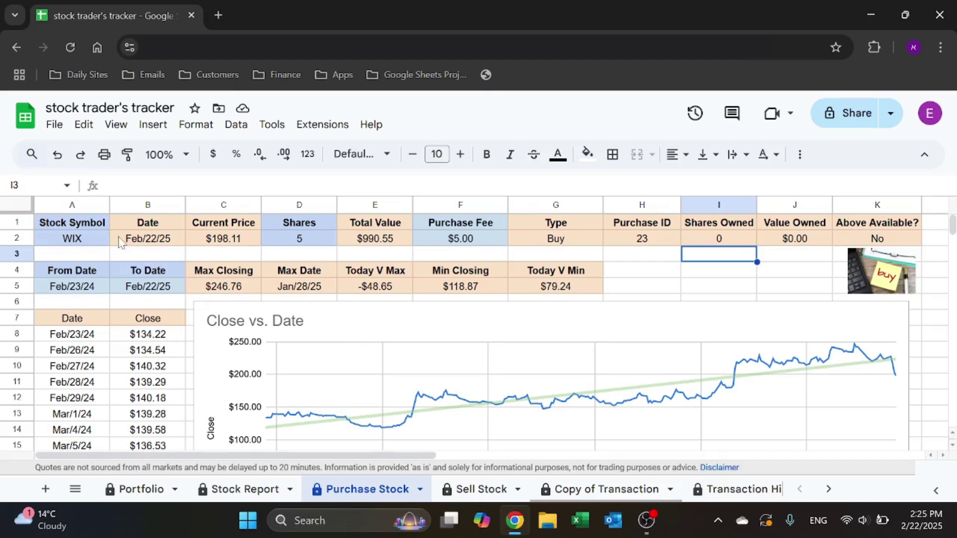
{"action": "left_click", "coordinate": [83, 243]}
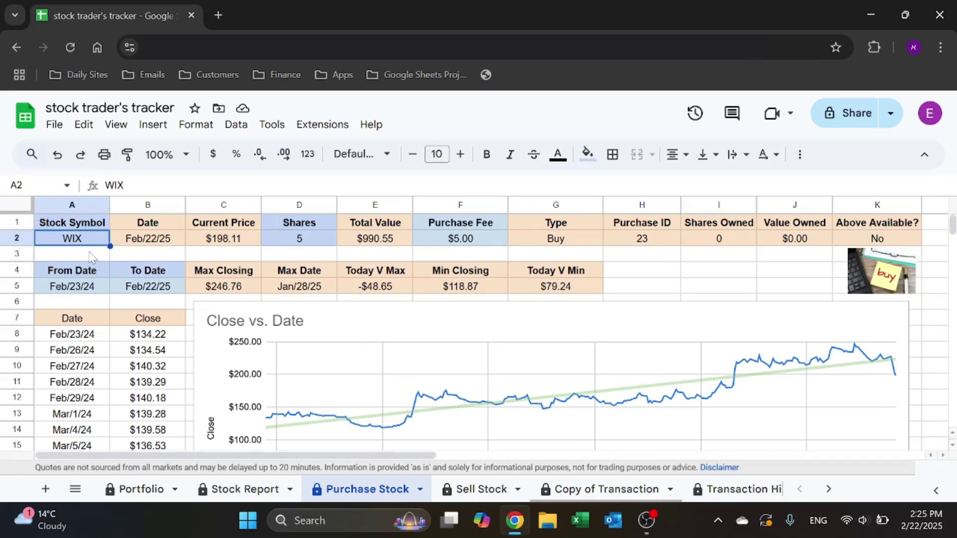
{"action": "type", "text": "tsla"}
{"action": "key", "text": "Return"}
{"action": "key", "text": "Up"}
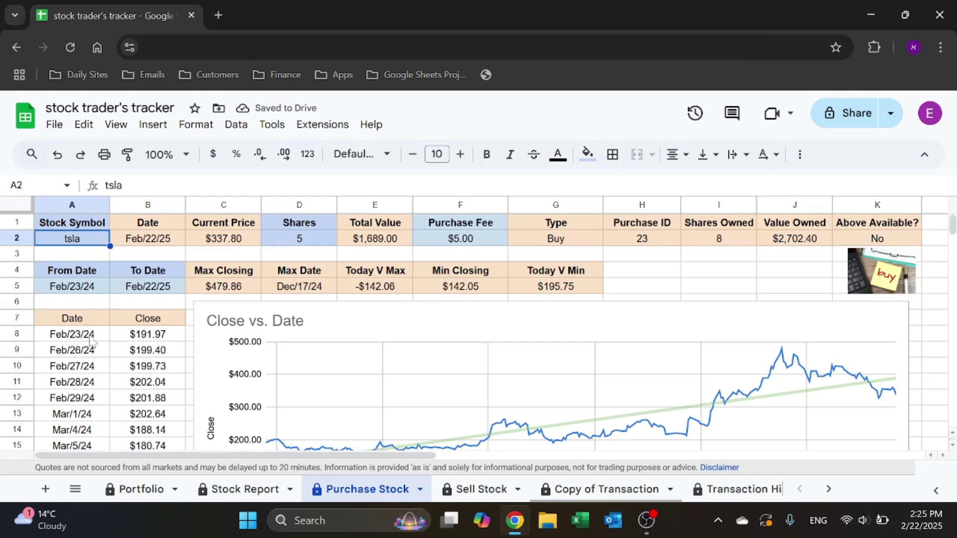
Select the From Date and To Date values and scroll to view the Close vs. Date chart.
{"action": "left_click_drag", "start_coordinate": [82, 288], "coordinate": [130, 290]}
{"action": "left_click", "coordinate": [109, 303]}
{"action": "scroll", "coordinate": [129, 309], "scroll_direction": "down", "scroll_amount": 3}
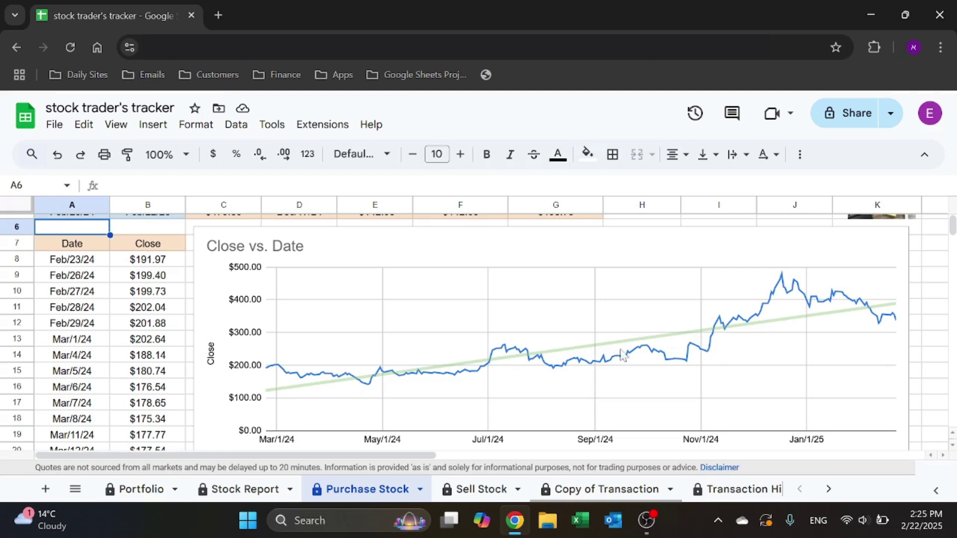
{"action": "scroll", "coordinate": [578, 375], "scroll_direction": "up", "scroll_amount": 2}
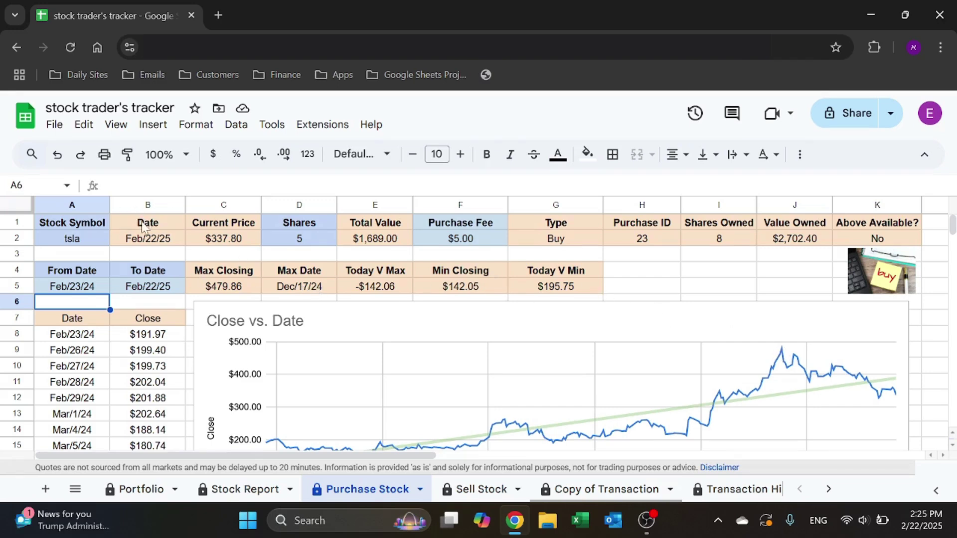
{"action": "left_click", "coordinate": [315, 242]}
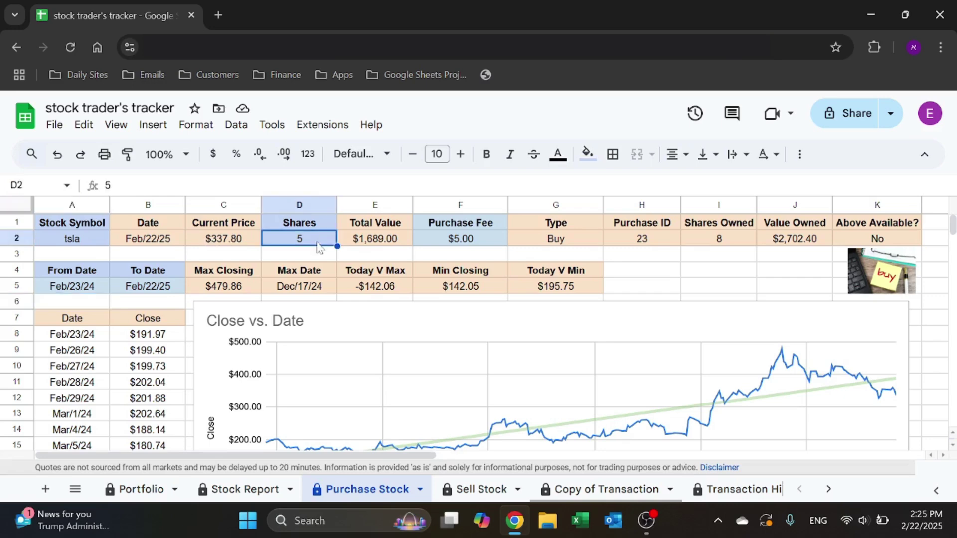
{"action": "type", "text": "10"}
{"action": "key", "text": "Return"}
{"action": "left_click", "coordinate": [391, 243]}
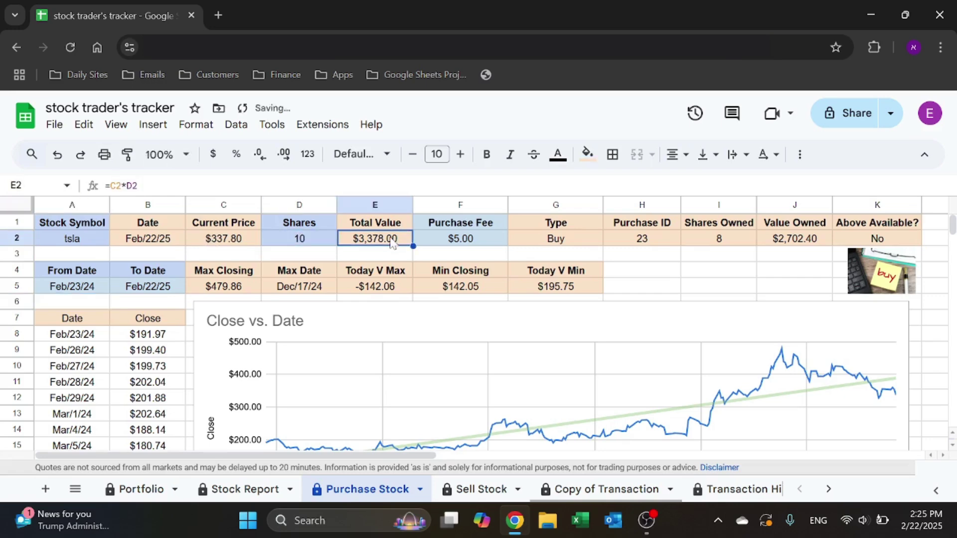
{"action": "left_click", "coordinate": [491, 244]}
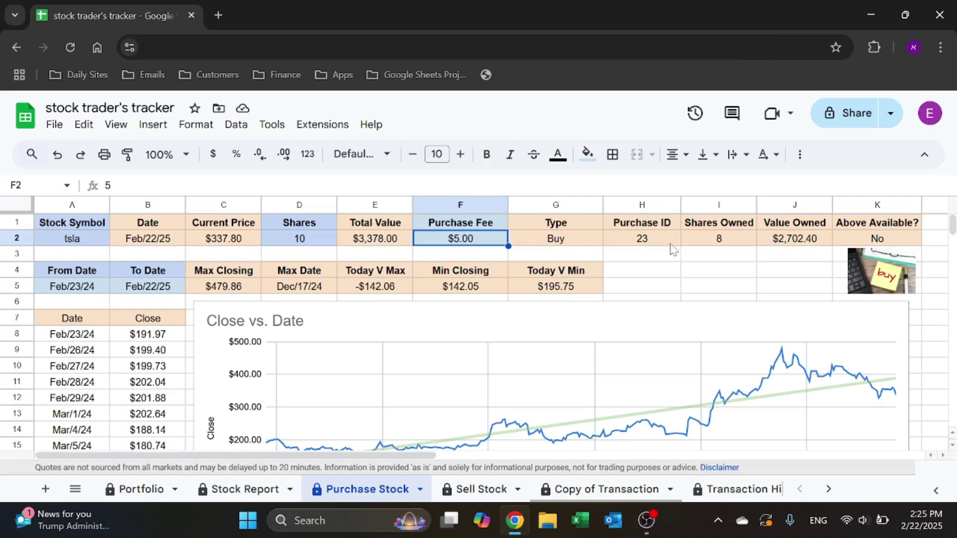
{"action": "left_click", "coordinate": [861, 243]}
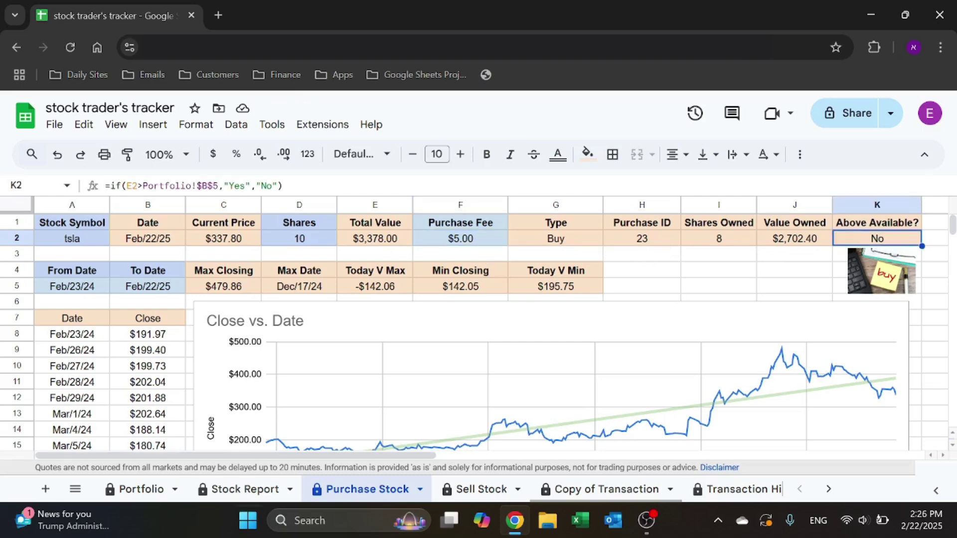
{"action": "left_click", "coordinate": [137, 491]}
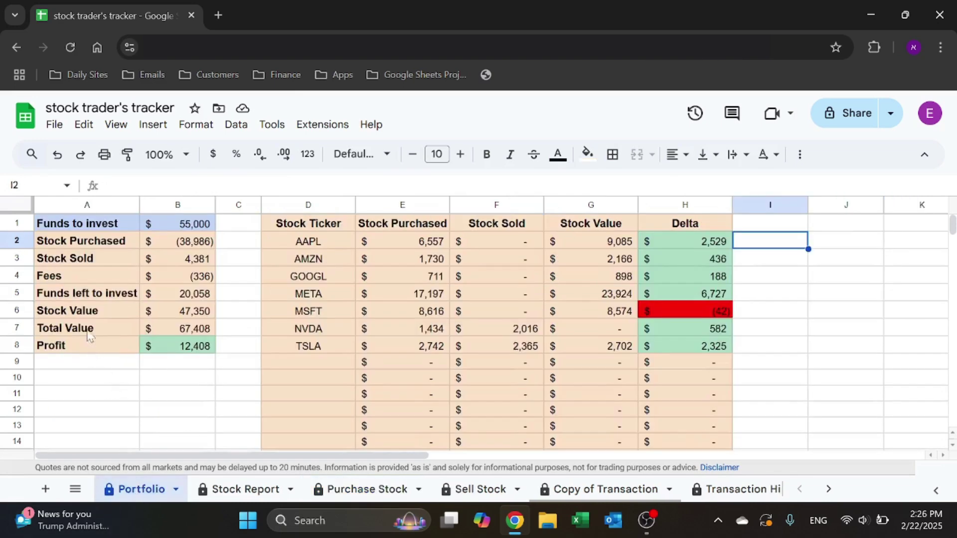
{"action": "left_click", "coordinate": [180, 229]}
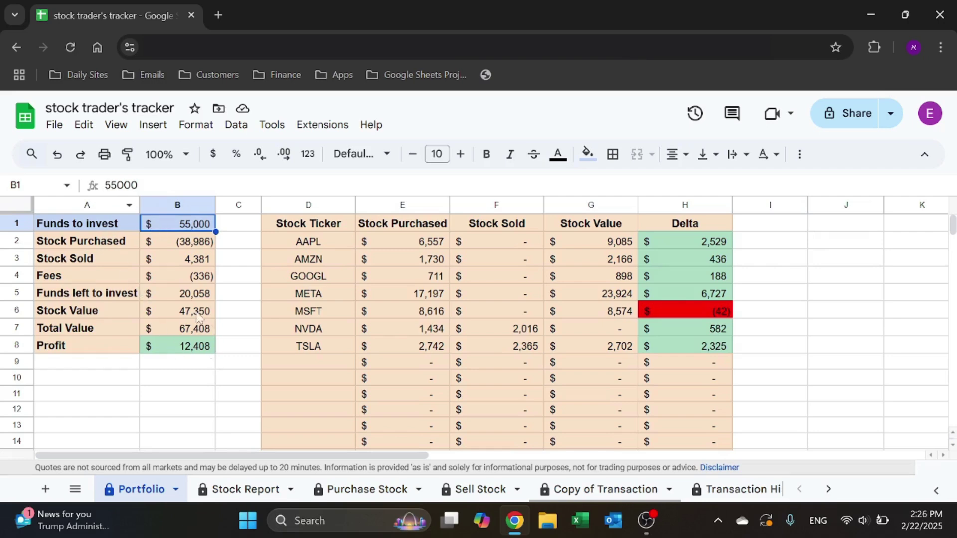
{"action": "left_click", "coordinate": [199, 298]}
{"action": "left_click", "coordinate": [263, 491]}
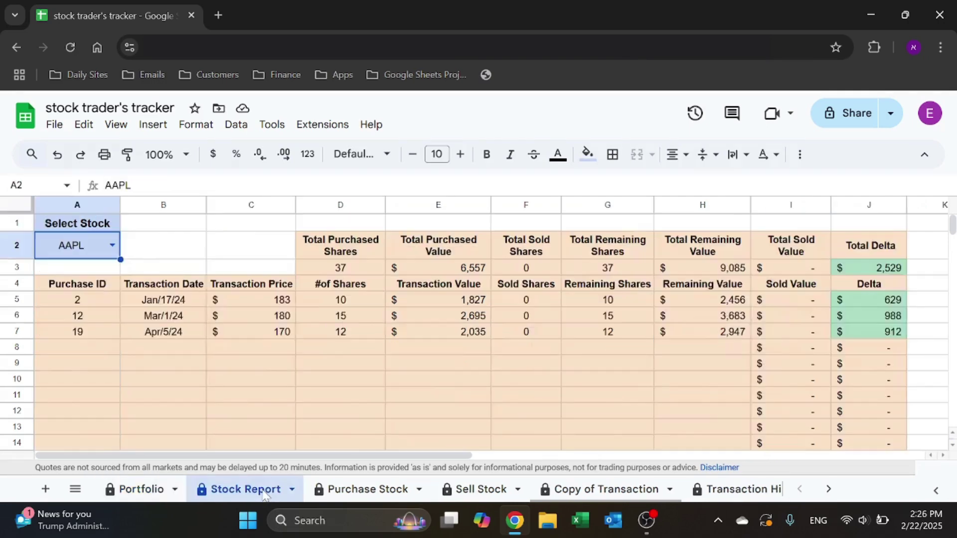
{"action": "left_click", "coordinate": [368, 491]}
{"action": "left_click", "coordinate": [320, 243]}
{"action": "type", "text": "100"}
{"action": "key", "text": "Return"}
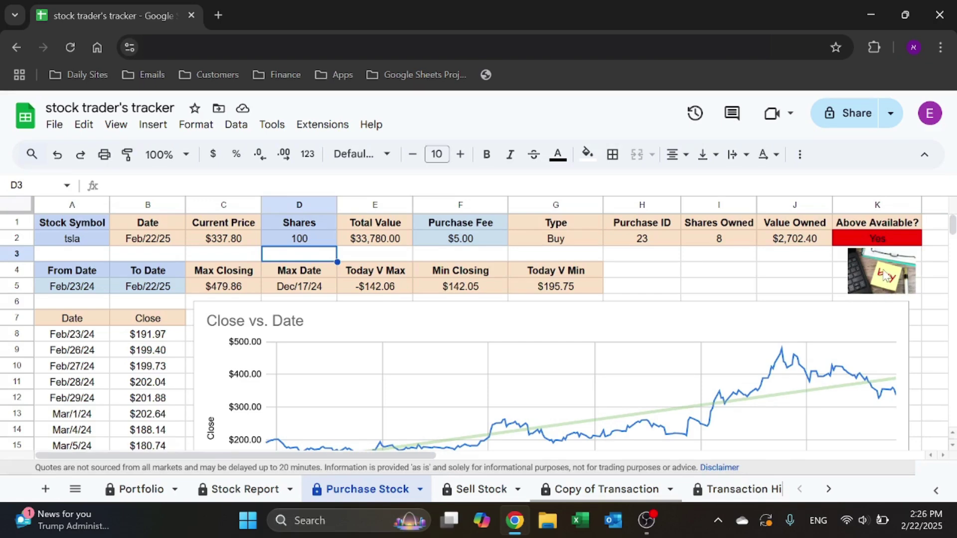
{"action": "left_click", "coordinate": [293, 243]}
{"action": "type", "text": "5"}
{"action": "key", "text": "Return"}
{"action": "left_click", "coordinate": [609, 268]}
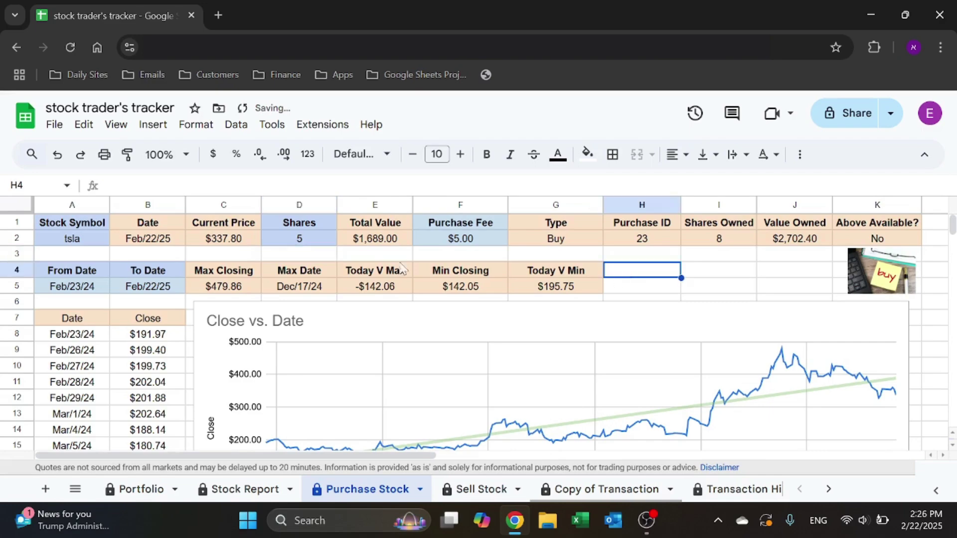
{"action": "scroll", "coordinate": [246, 284], "scroll_direction": "down", "scroll_amount": 2}
{"action": "scroll", "coordinate": [246, 285], "scroll_direction": "up", "scroll_amount": 2}
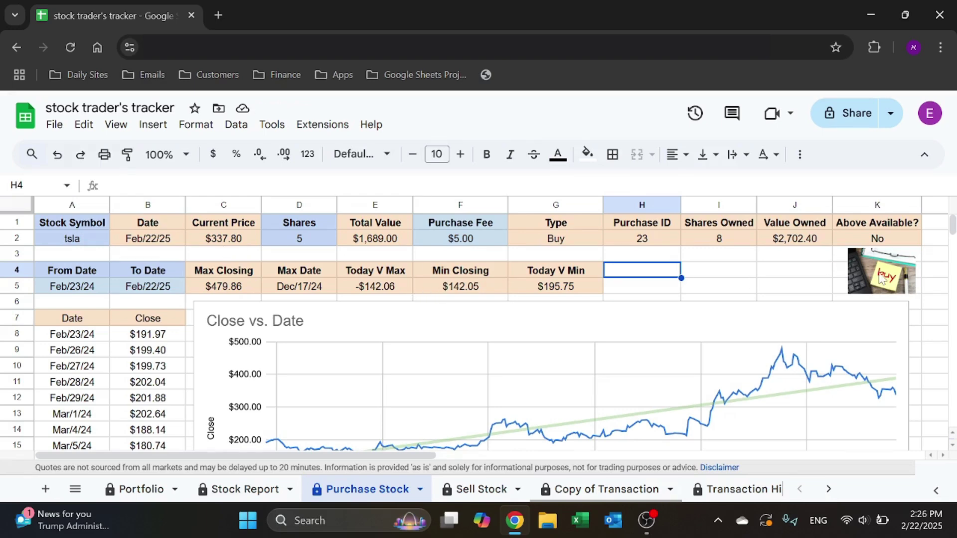
{"action": "left_click", "coordinate": [740, 490]}
{"action": "scroll", "coordinate": [141, 334], "scroll_direction": "down", "scroll_amount": 8}
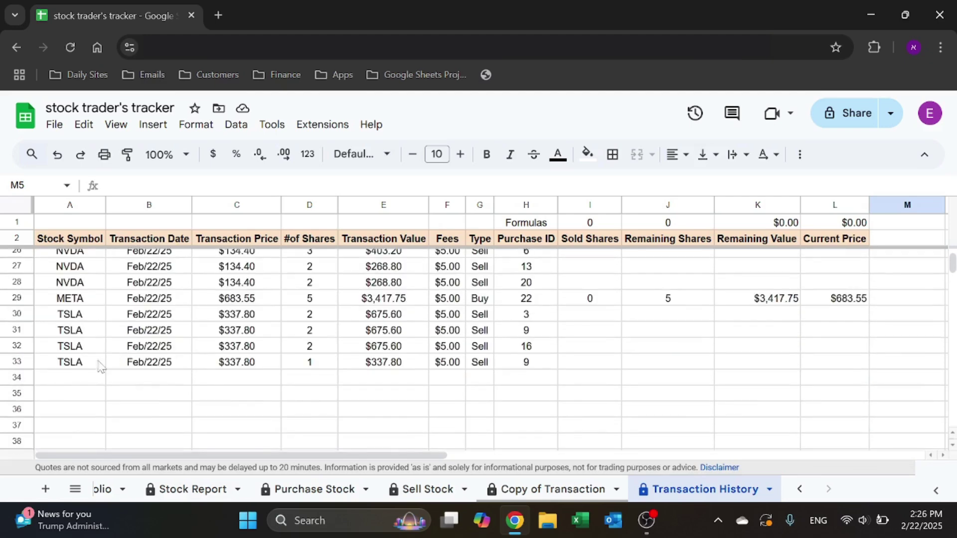
{"action": "scroll", "coordinate": [573, 344], "scroll_direction": "up", "scroll_amount": 8}
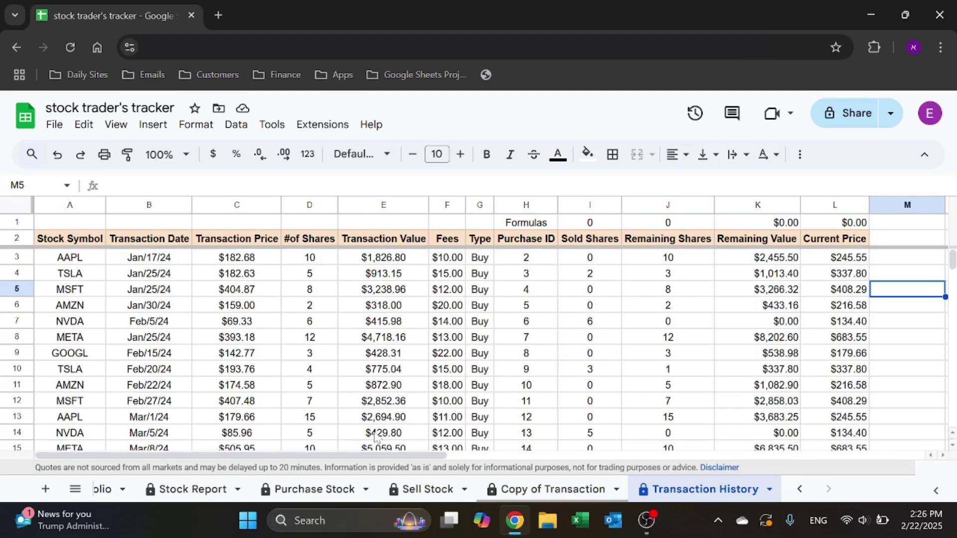
{"action": "left_click", "coordinate": [288, 490]}
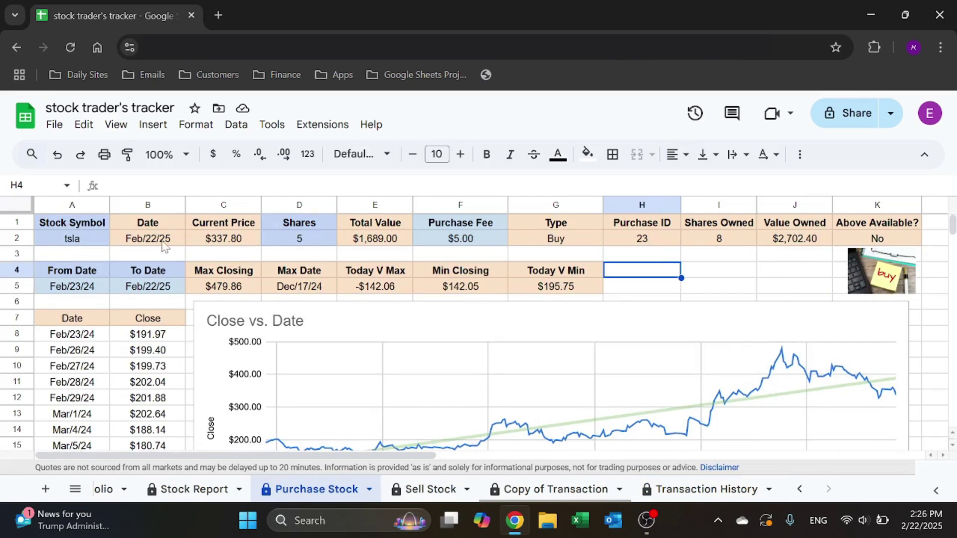
Re-enter TSLA as the A2 symbol and check C2's GOOGLEFINANCE current price formula.
{"action": "left_click", "coordinate": [172, 243]}
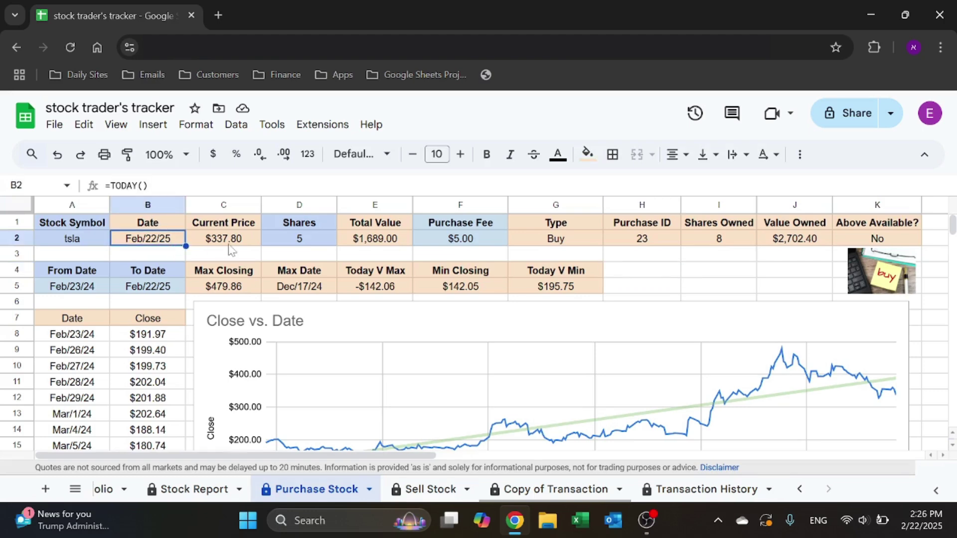
{"action": "left_click", "coordinate": [87, 243]}
{"action": "type", "text": "t"}
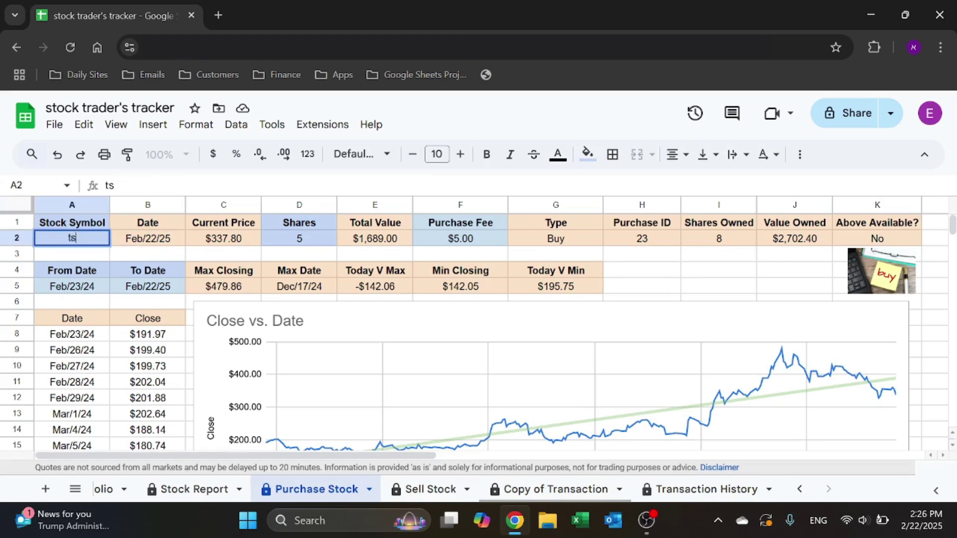
{"action": "type", "text": "tsla"}
{"action": "key", "text": "Return"}
{"action": "key", "text": "Right"}
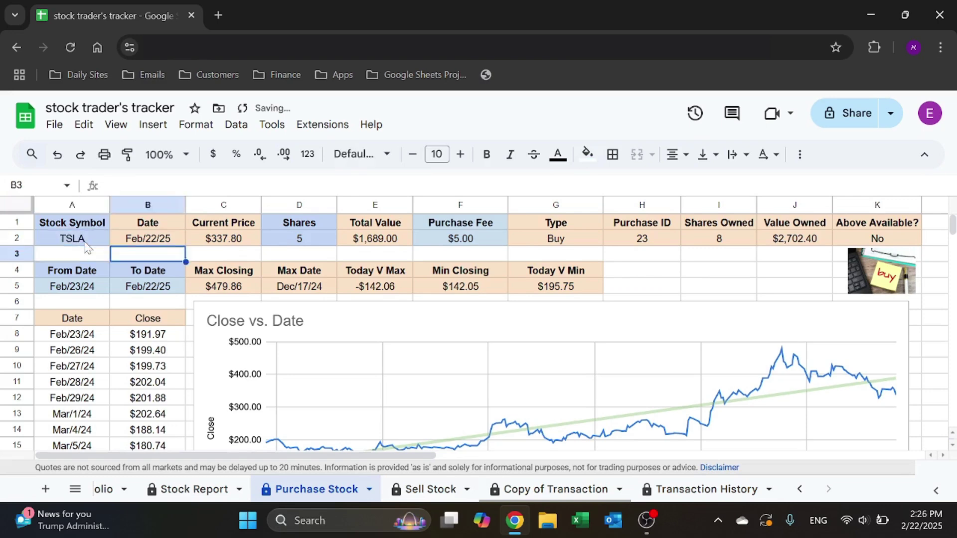
{"action": "key", "text": "Right"}
{"action": "key", "text": "Up"}
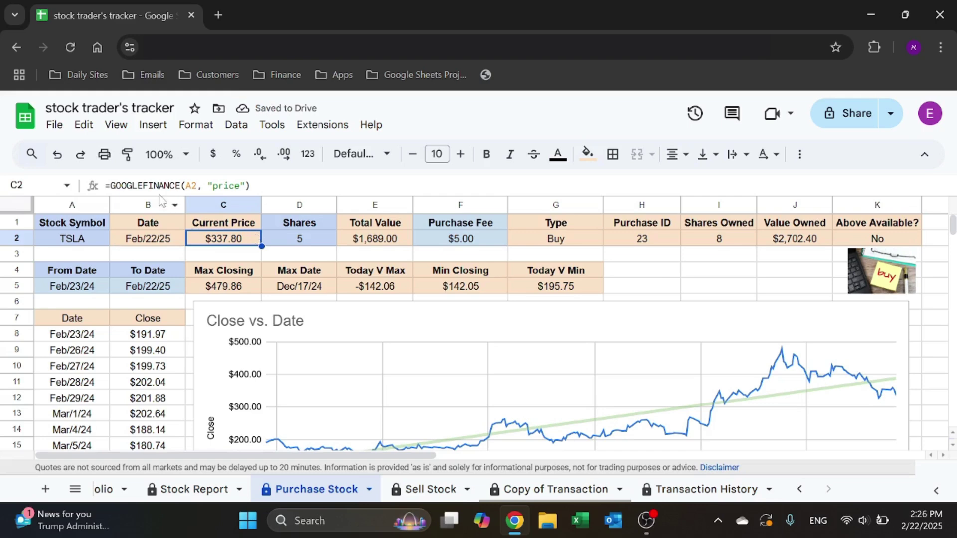
{"action": "left_click", "coordinate": [280, 187]}
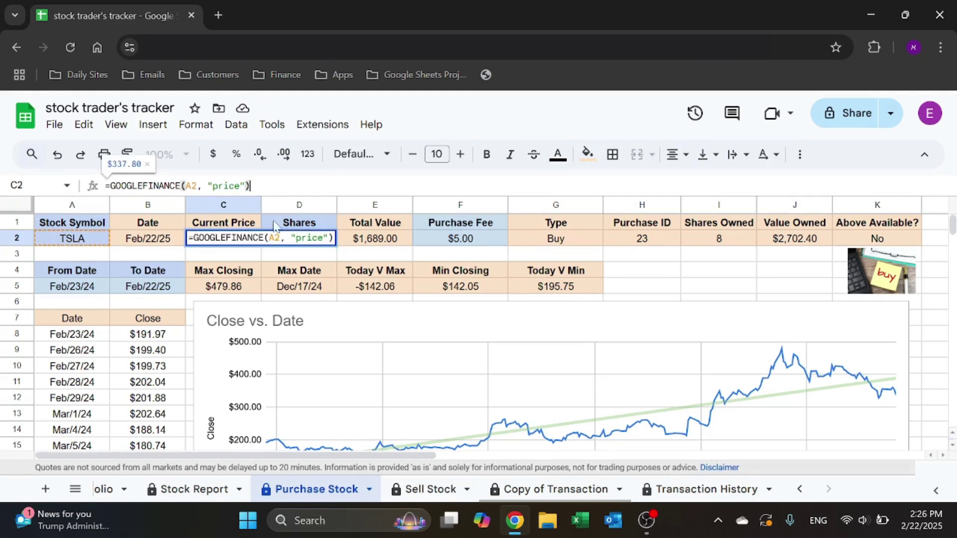
{"action": "key", "text": "Escape"}
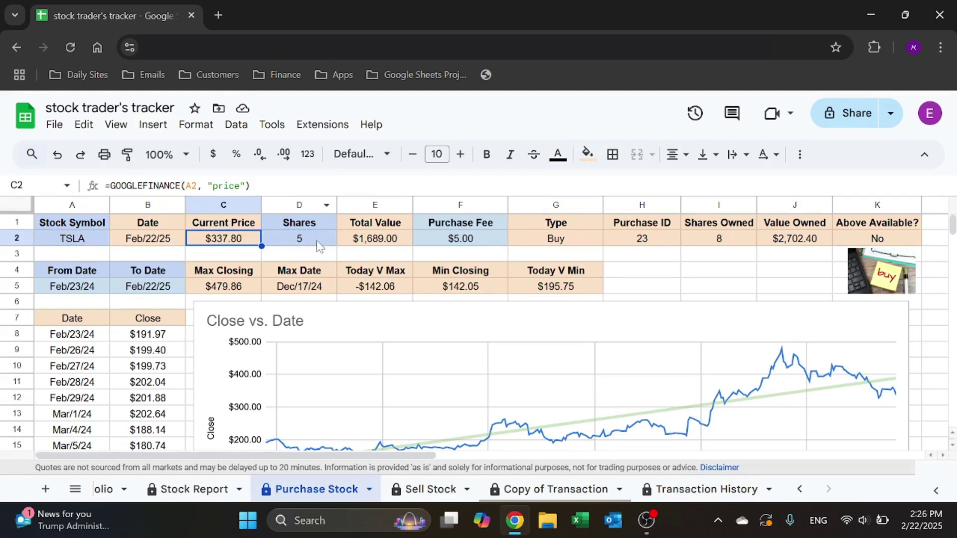
Enter =C2*D2 in E2 for a $1,689.00 Total Value, then review Purchase Fee, Type and Purchase ID.
{"action": "left_click", "coordinate": [374, 244]}
{"action": "type", "text": "=C2*D2"}
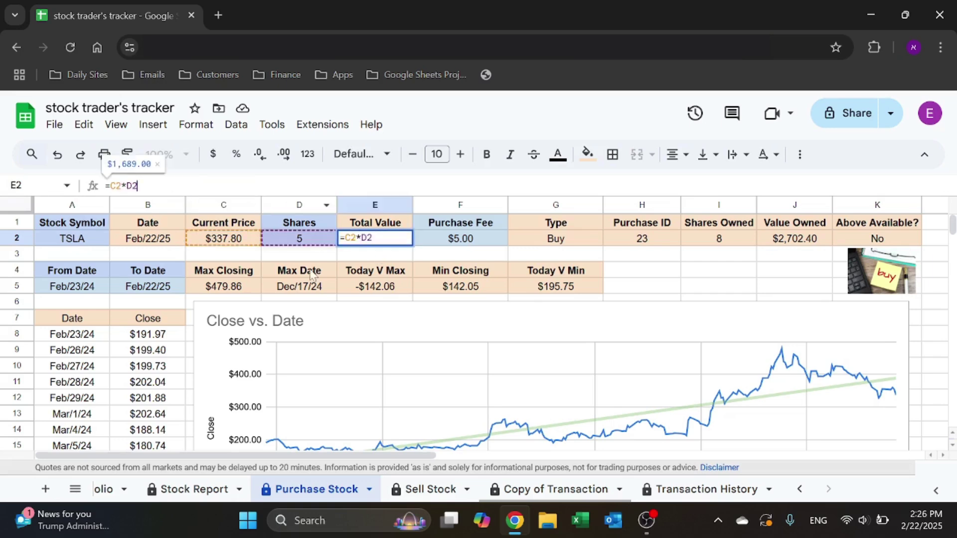
{"action": "key", "text": "Return"}
{"action": "left_click", "coordinate": [496, 244]}
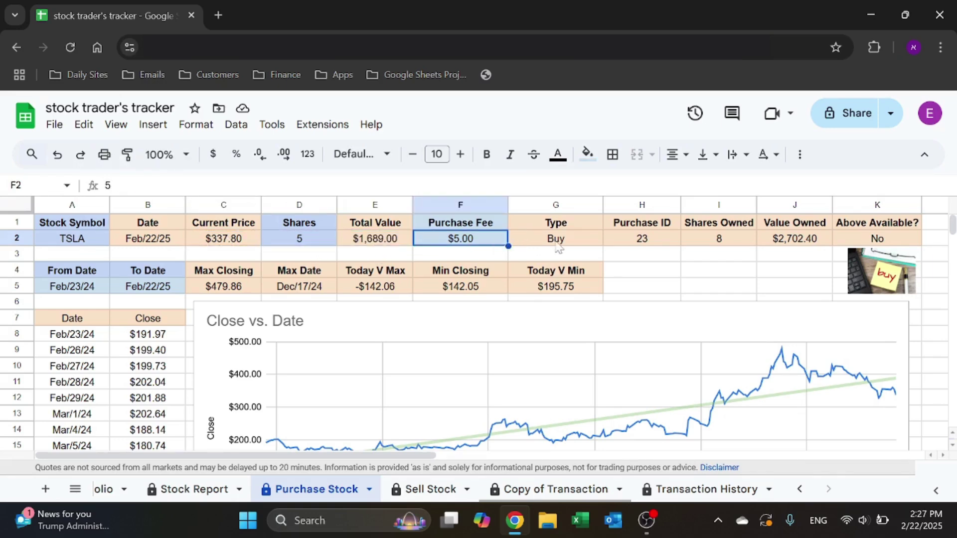
{"action": "left_click", "coordinate": [562, 244]}
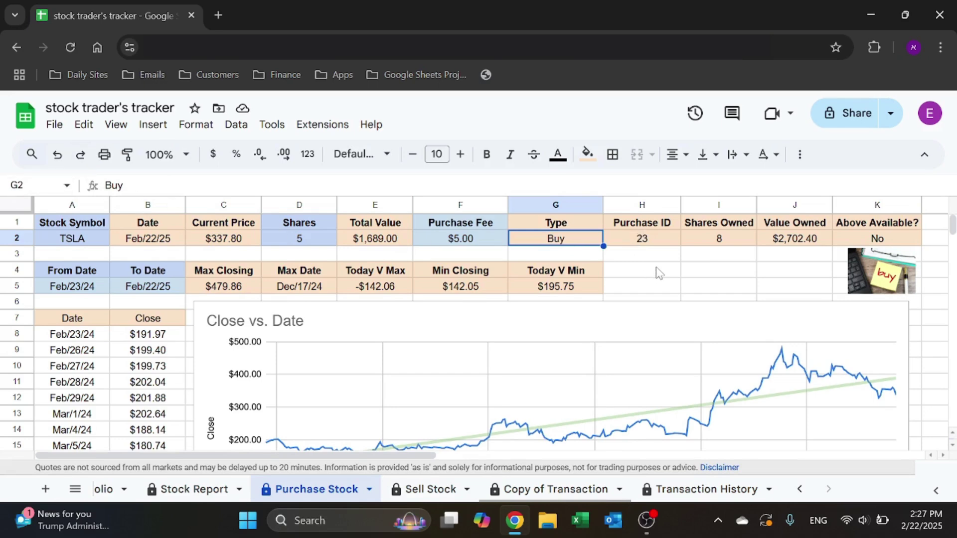
{"action": "left_click", "coordinate": [660, 244]}
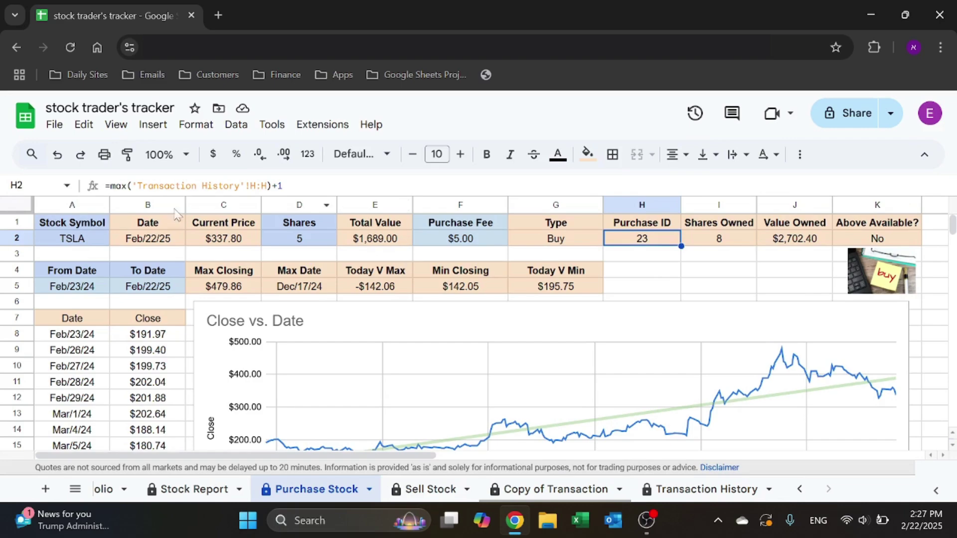
{"action": "left_click", "coordinate": [700, 494]}
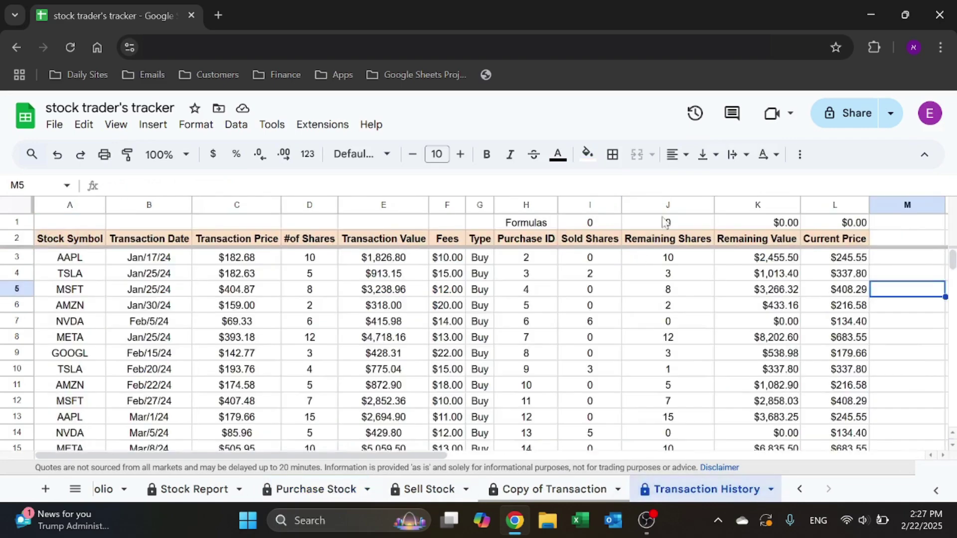
{"action": "left_click", "coordinate": [527, 205]}
{"action": "left_click", "coordinate": [538, 291]}
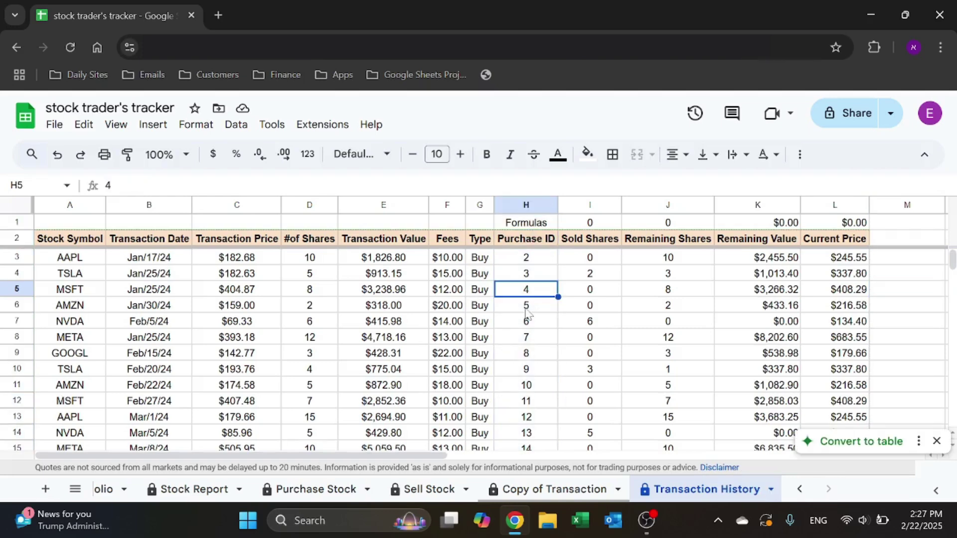
{"action": "left_click", "coordinate": [309, 486]}
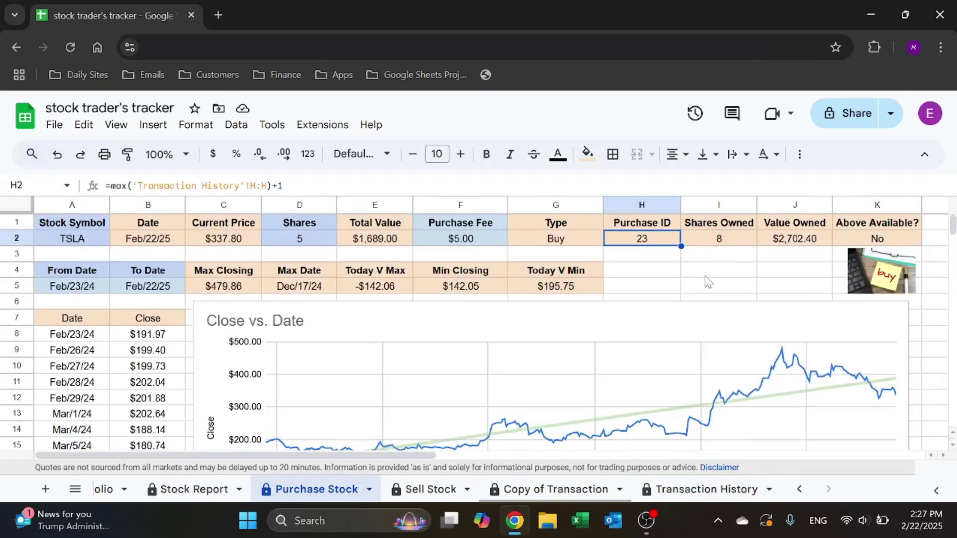
{"action": "left_click", "coordinate": [720, 243]}
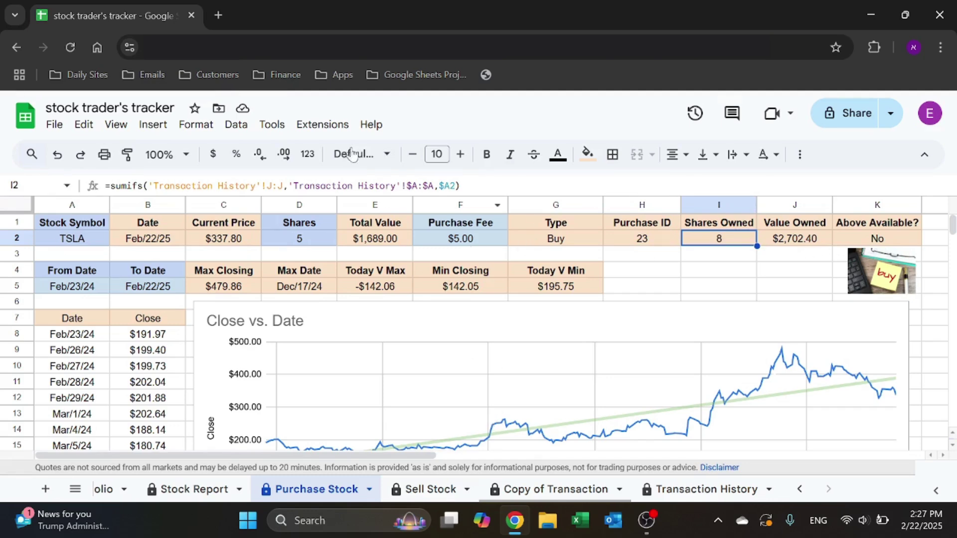
{"action": "left_click", "coordinate": [671, 491]}
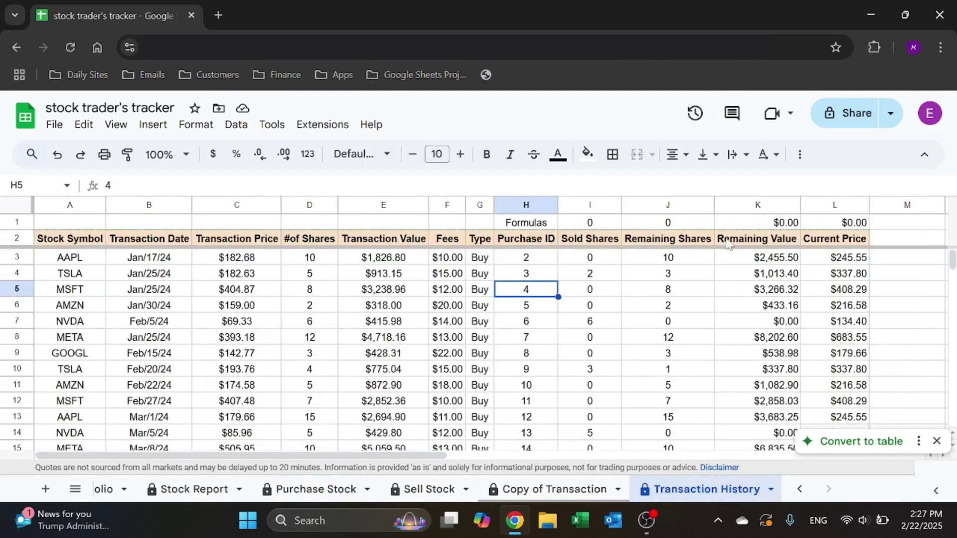
{"action": "left_click", "coordinate": [585, 203]}
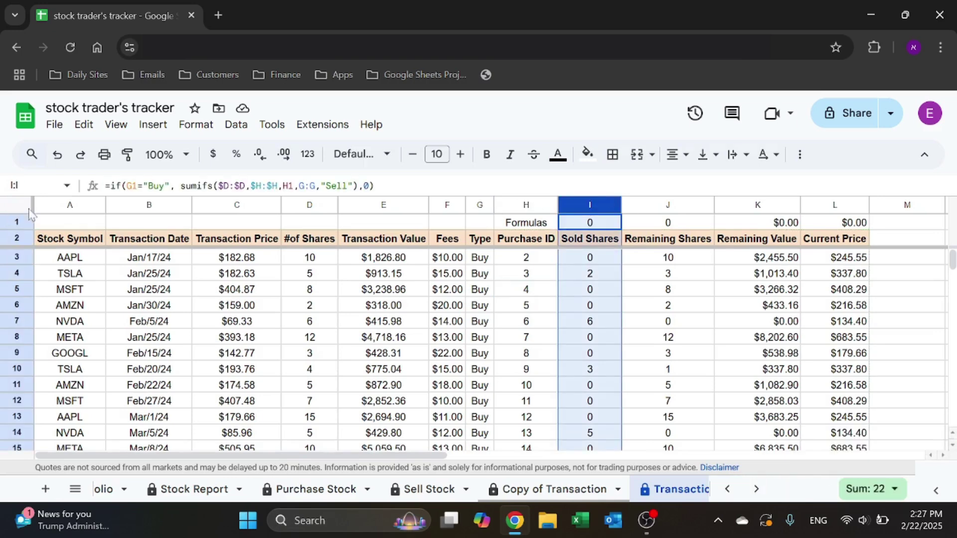
{"action": "left_click", "coordinate": [70, 205]}
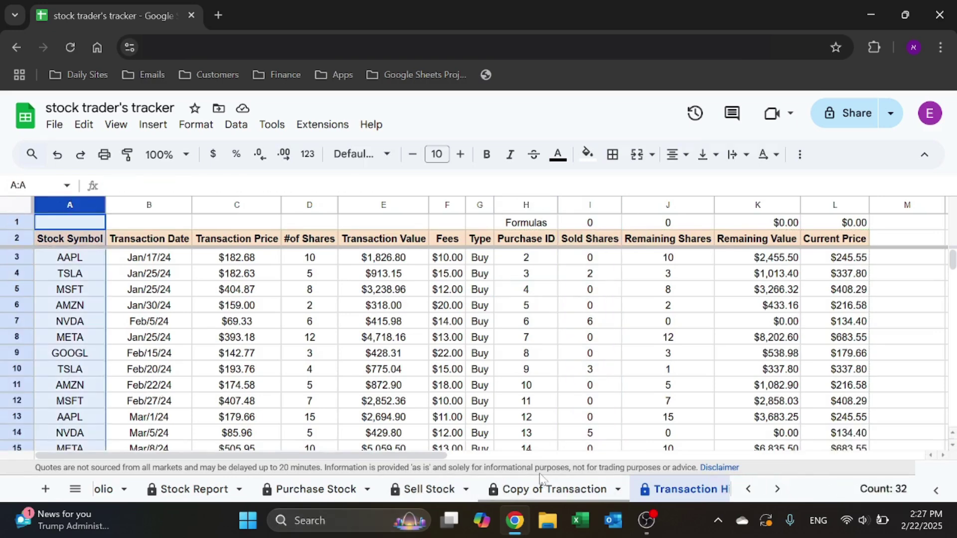
{"action": "left_click", "coordinate": [747, 205]}
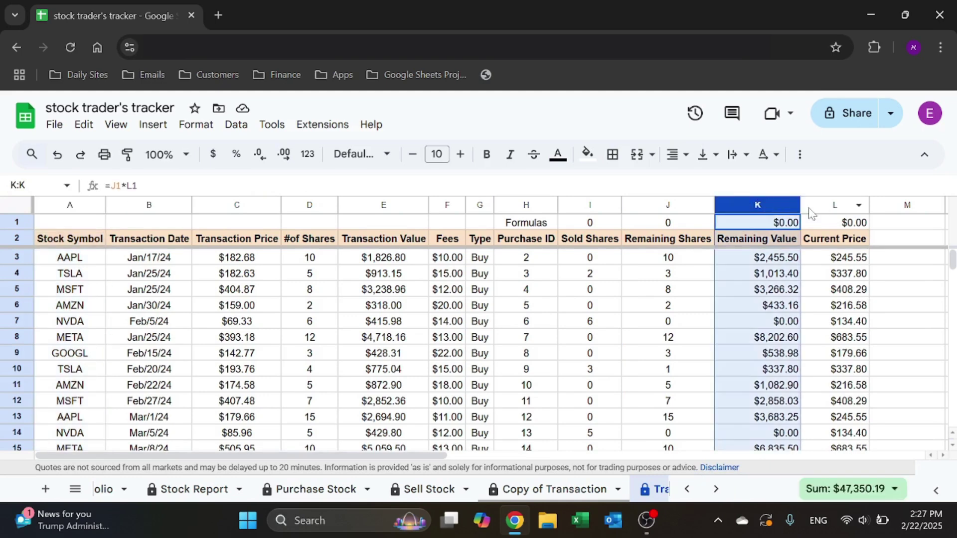
Confirm K2's Above Available? formula =if(E2>Portfolio!$B$5,"Yes","No") reads No against Portfolio's funds.
{"action": "left_click", "coordinate": [261, 493]}
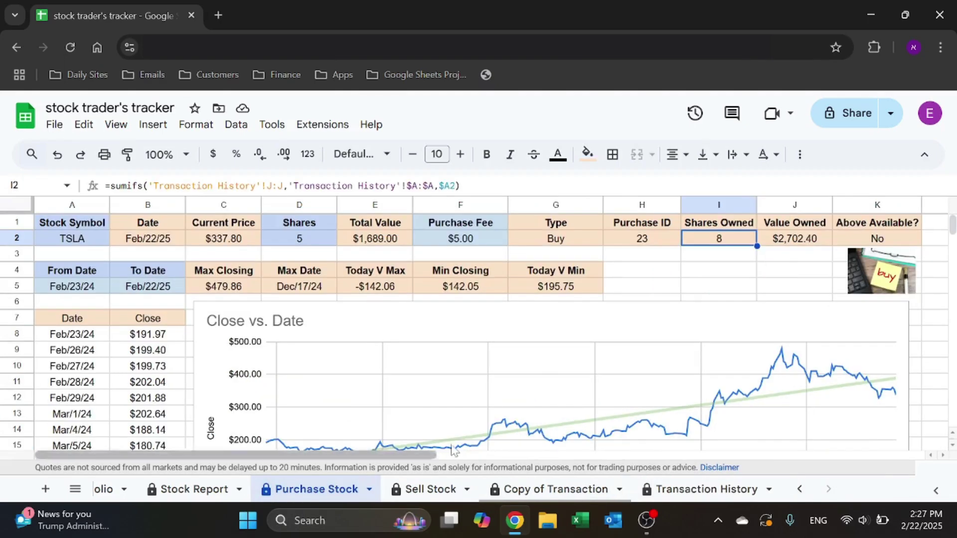
{"action": "left_click", "coordinate": [805, 241]}
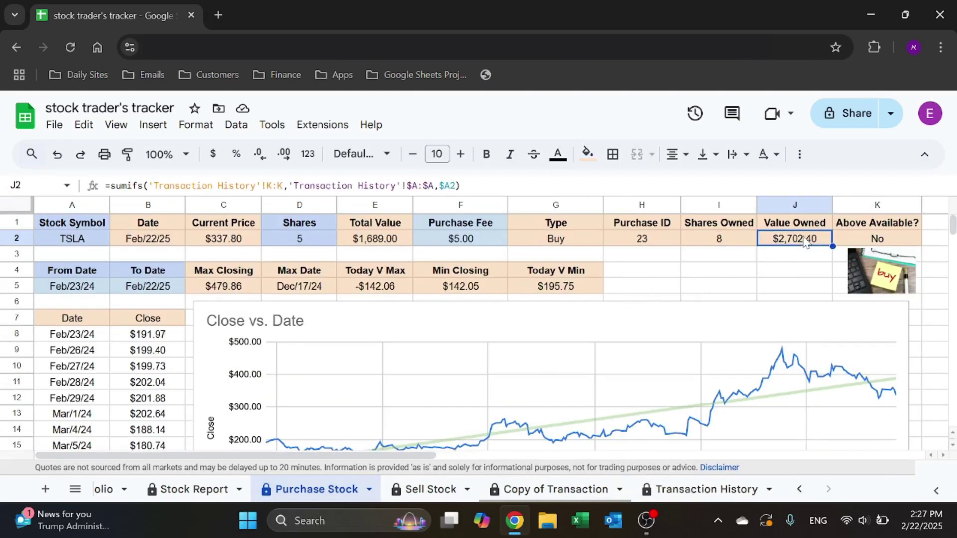
{"action": "left_click", "coordinate": [885, 242]}
{"action": "left_click", "coordinate": [306, 185]}
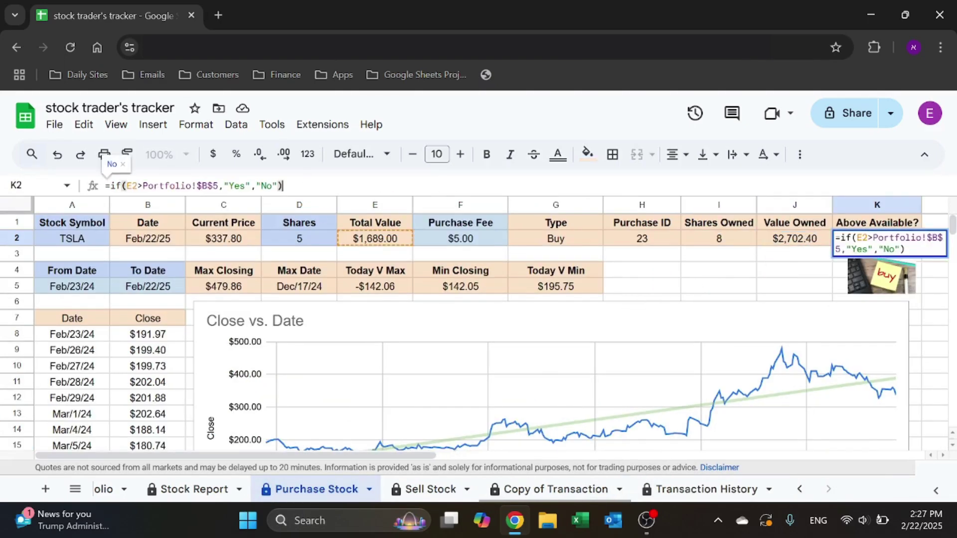
{"action": "key", "text": "Escape"}
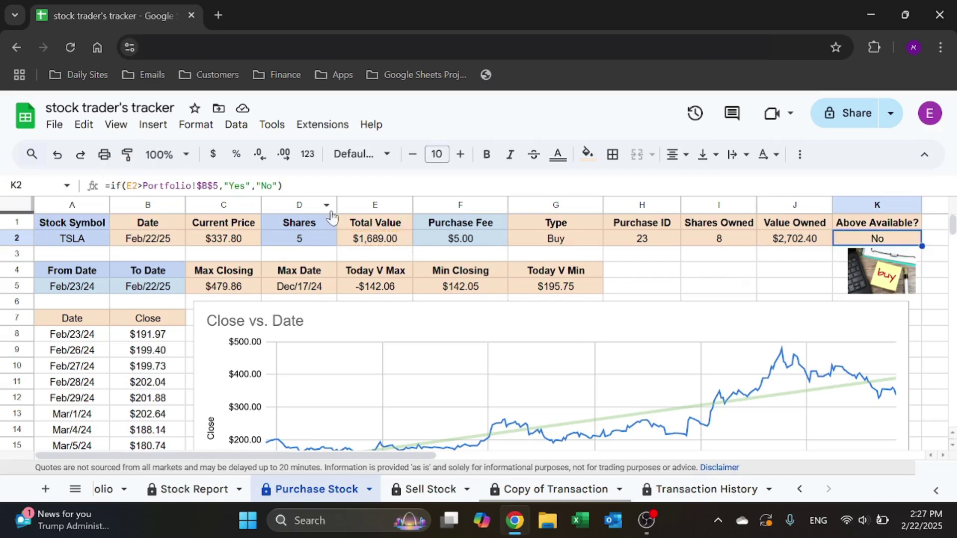
{"action": "left_click", "coordinate": [103, 489]}
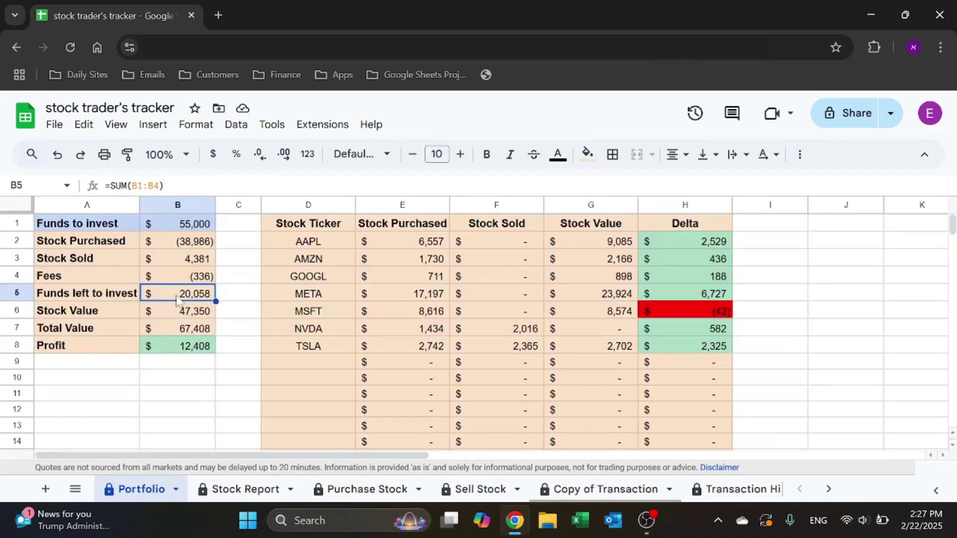
{"action": "left_click", "coordinate": [368, 486]}
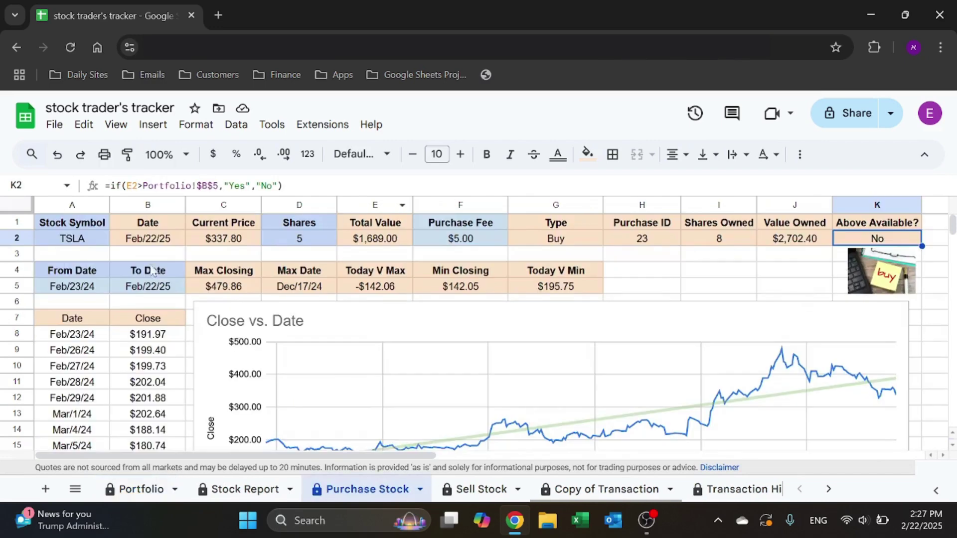
Review the arguments of the GOOGLEFINANCE price history formula in A7 without changing it.
{"action": "left_click", "coordinate": [75, 333]}
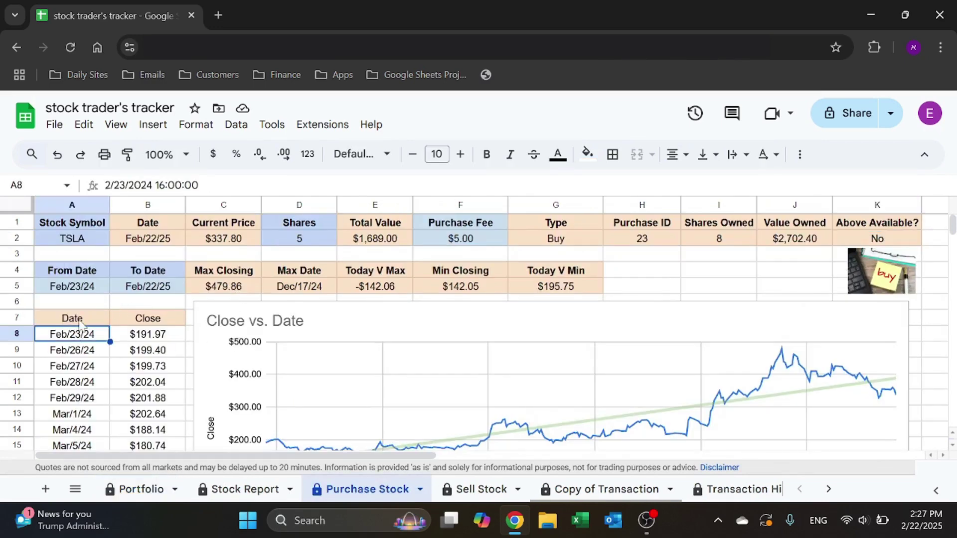
{"action": "left_click", "coordinate": [80, 319]}
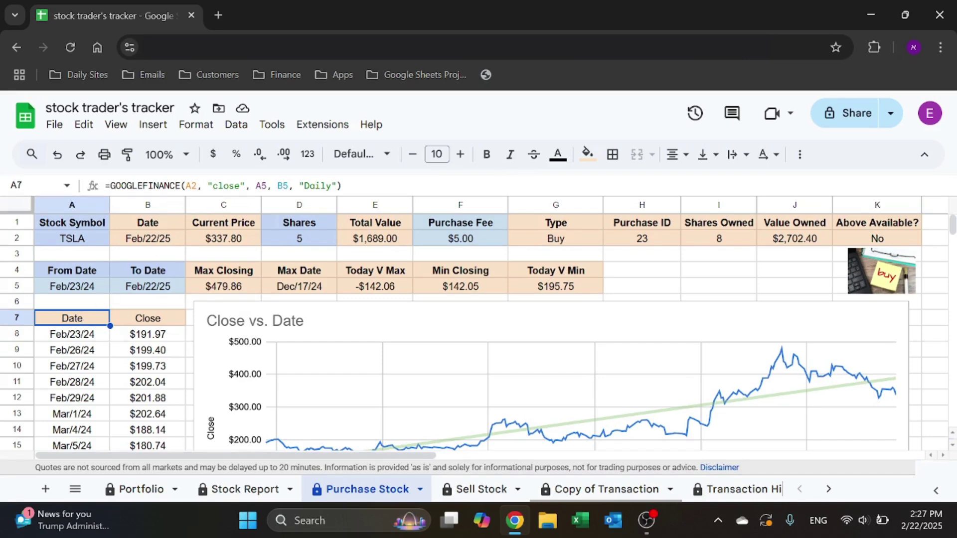
{"action": "left_click", "coordinate": [234, 186]}
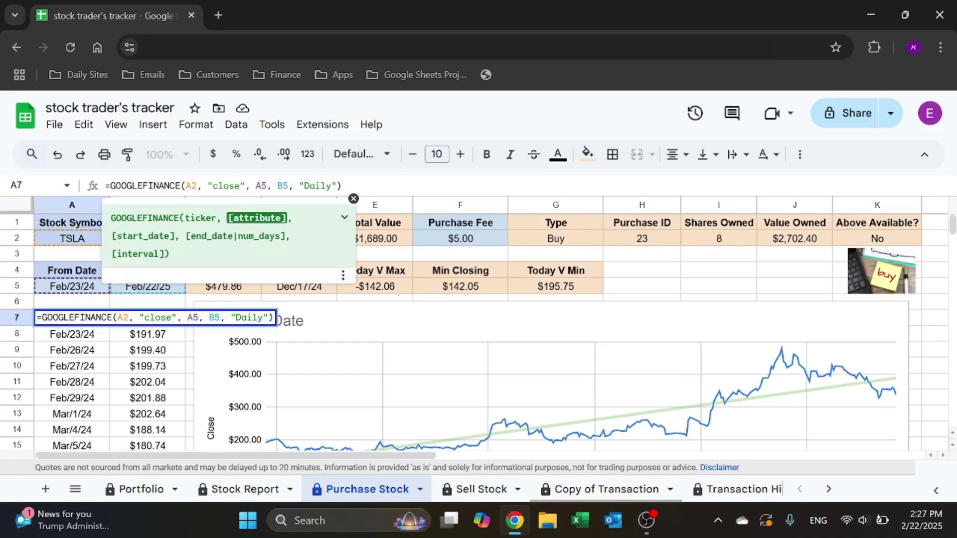
{"action": "left_click", "coordinate": [261, 185]}
{"action": "left_click", "coordinate": [282, 186]}
{"action": "left_click", "coordinate": [315, 186]}
{"action": "key", "text": "Escape"}
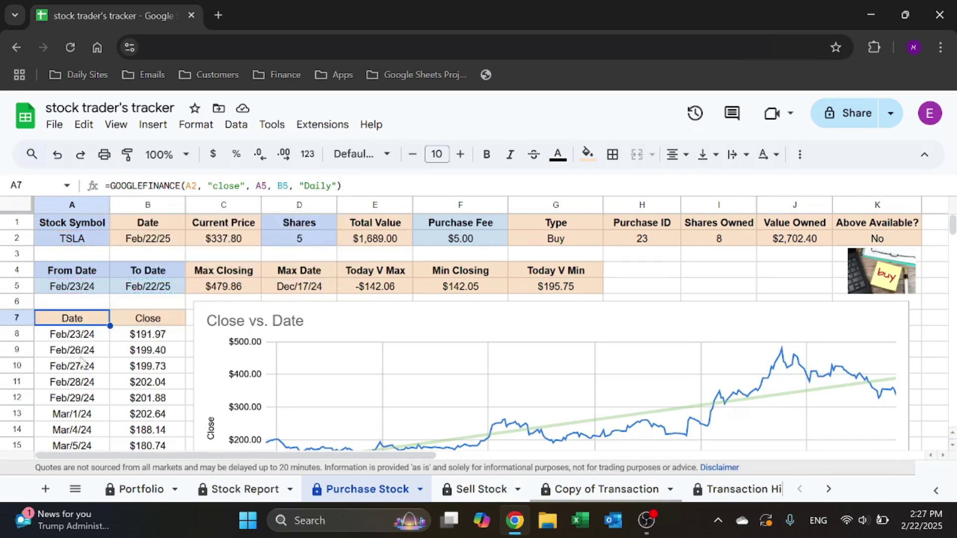
Review the Max Closing, Min Closing and Max Date formulas in C5, F5 and D5.
{"action": "left_click", "coordinate": [232, 273]}
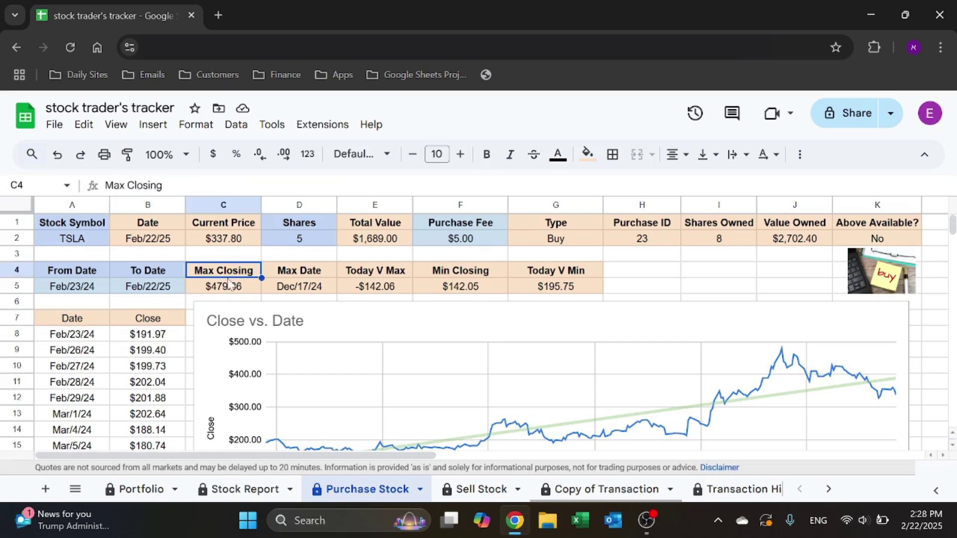
{"action": "left_click", "coordinate": [233, 287]}
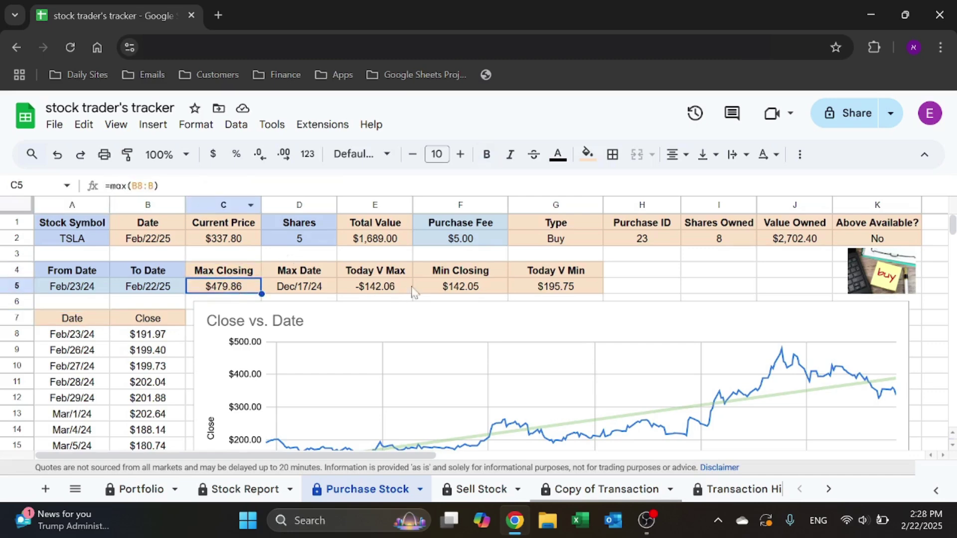
{"action": "left_click", "coordinate": [474, 289]}
{"action": "left_click", "coordinate": [296, 294]}
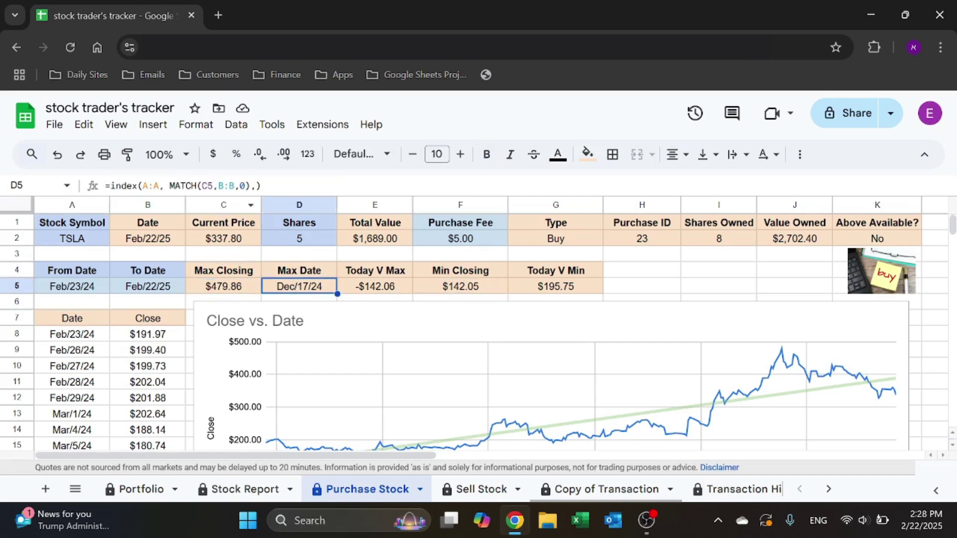
{"action": "left_click", "coordinate": [261, 185]}
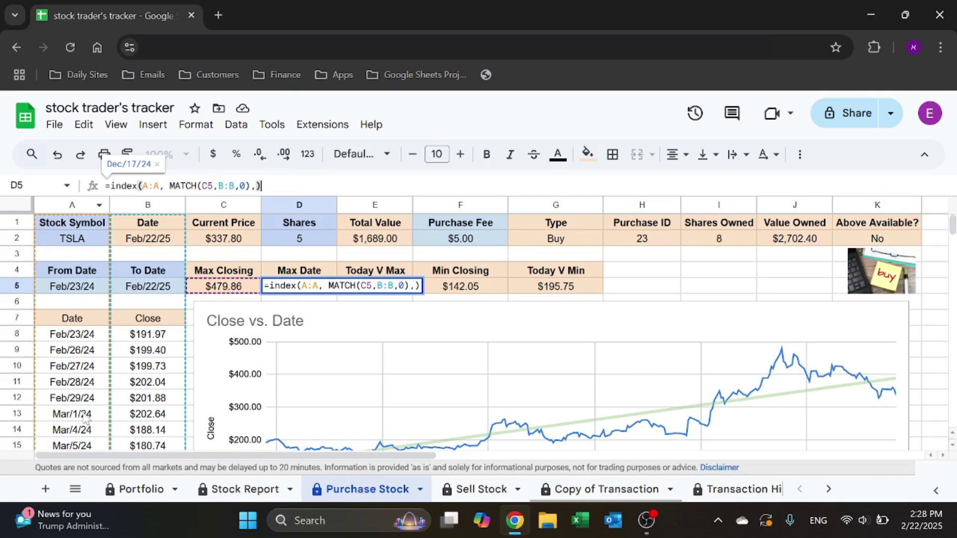
{"action": "key", "text": "Escape"}
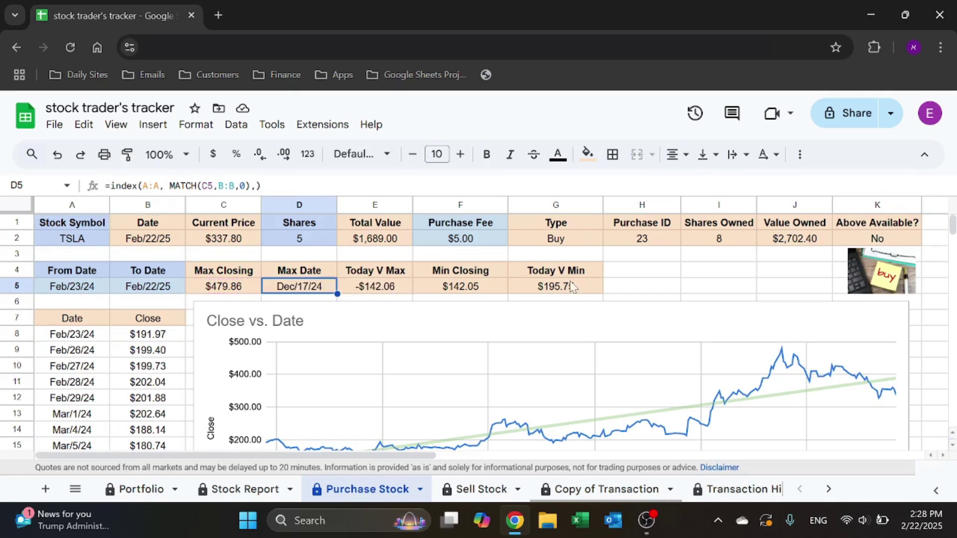
Finalize Today V Max in E5 (-$142.06) and Today V Min =C2-F5 in G5 ($195.75).
{"action": "left_click", "coordinate": [382, 288]}
{"action": "key", "text": "Return"}
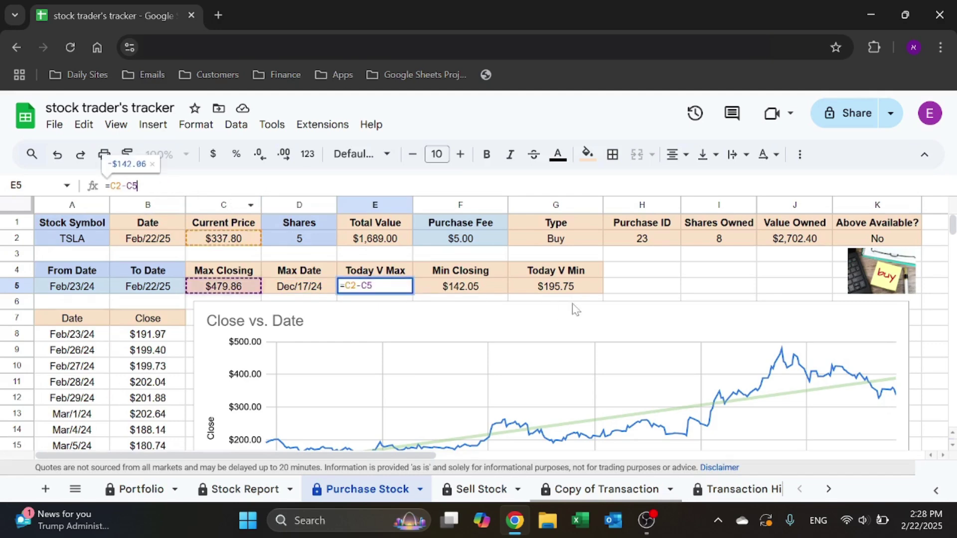
{"action": "key", "text": "Escape"}
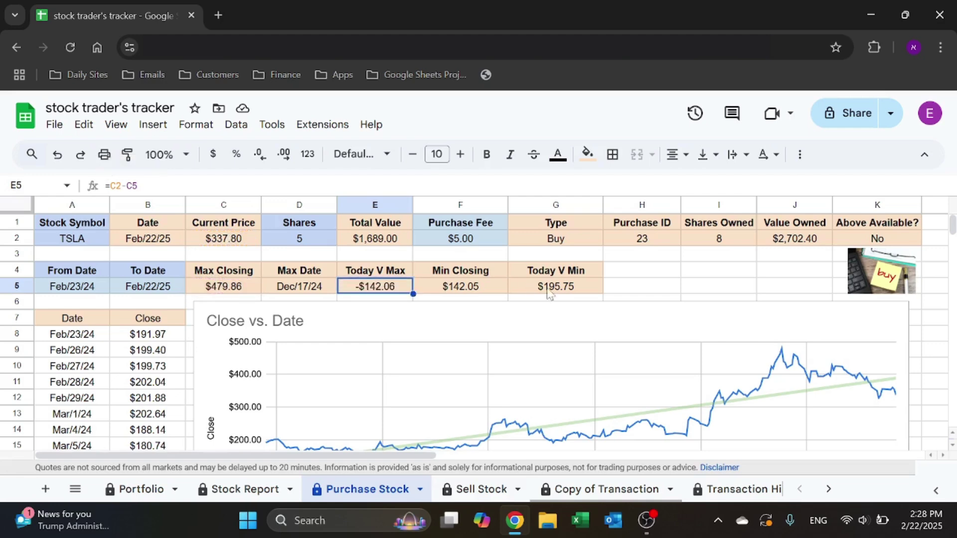
{"action": "key", "text": "Right"}
{"action": "key", "text": "Right"}
{"action": "key", "text": "Return"}
{"action": "key", "text": "Escape"}
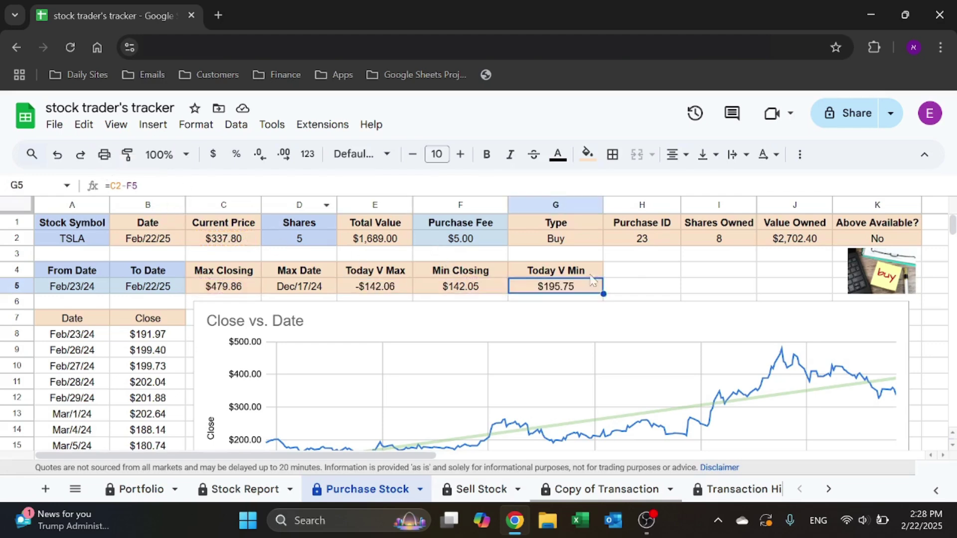
Run the BuyStock script from the buy image to record the 5-share TSLA purchase.
{"action": "left_click", "coordinate": [683, 272]}
{"action": "scroll", "coordinate": [688, 257], "scroll_direction": "down", "scroll_amount": 2}
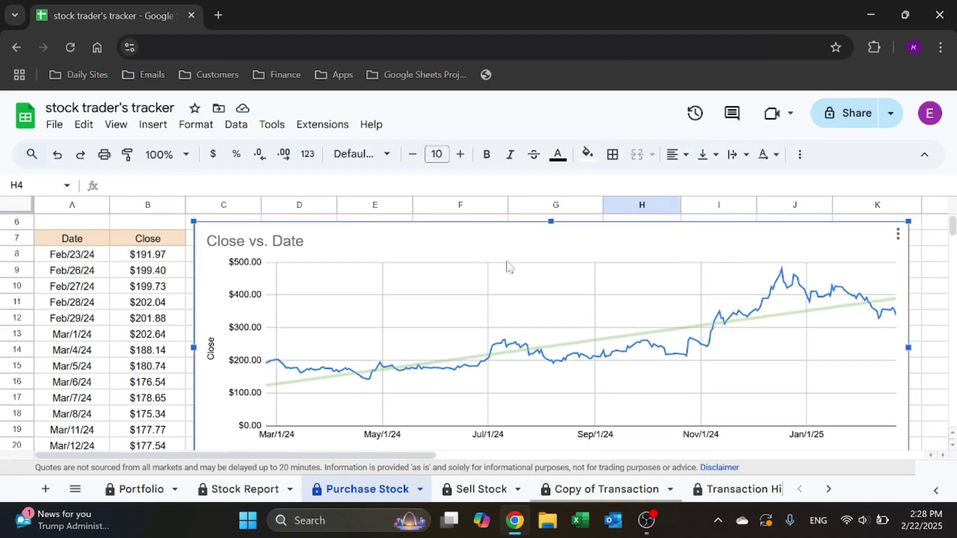
{"action": "scroll", "coordinate": [104, 275], "scroll_direction": "up", "scroll_amount": 2}
{"action": "scroll", "coordinate": [108, 299], "scroll_direction": "down", "scroll_amount": 2}
{"action": "scroll", "coordinate": [111, 319], "scroll_direction": "up", "scroll_amount": 2}
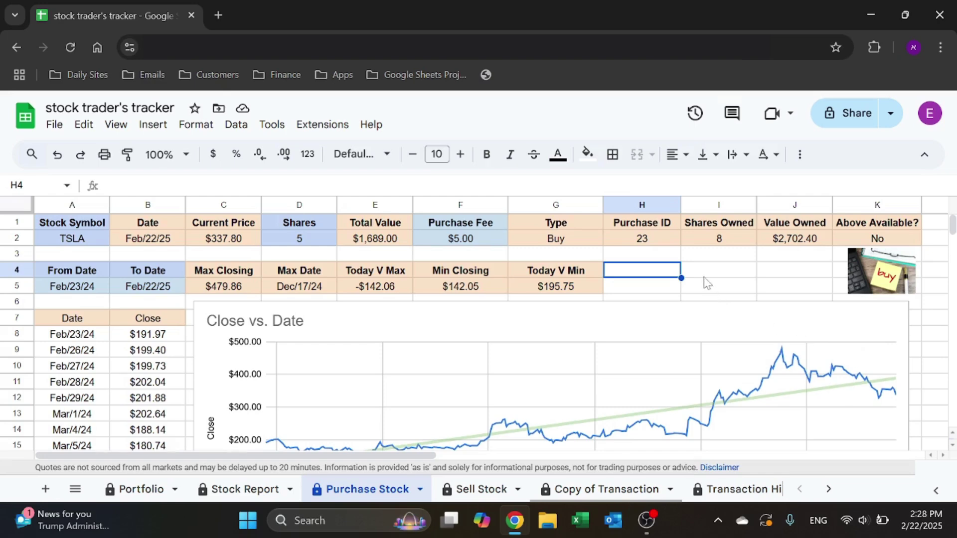
{"action": "left_click", "coordinate": [882, 275]}
Change Shares to 500 ($168,900.00), run the buy script and dismiss the 'Not enough funds' alert.
{"action": "left_click", "coordinate": [323, 243]}
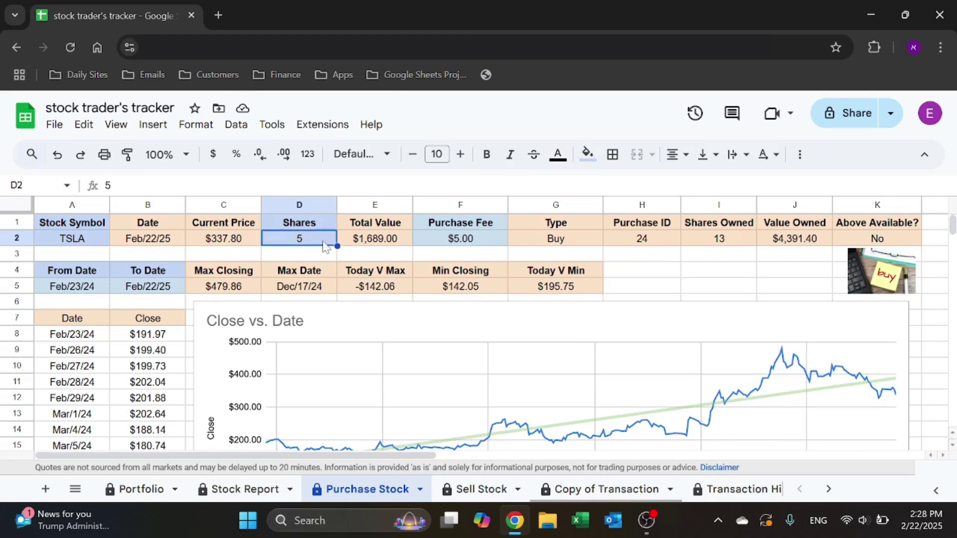
{"action": "type", "text": "50"}
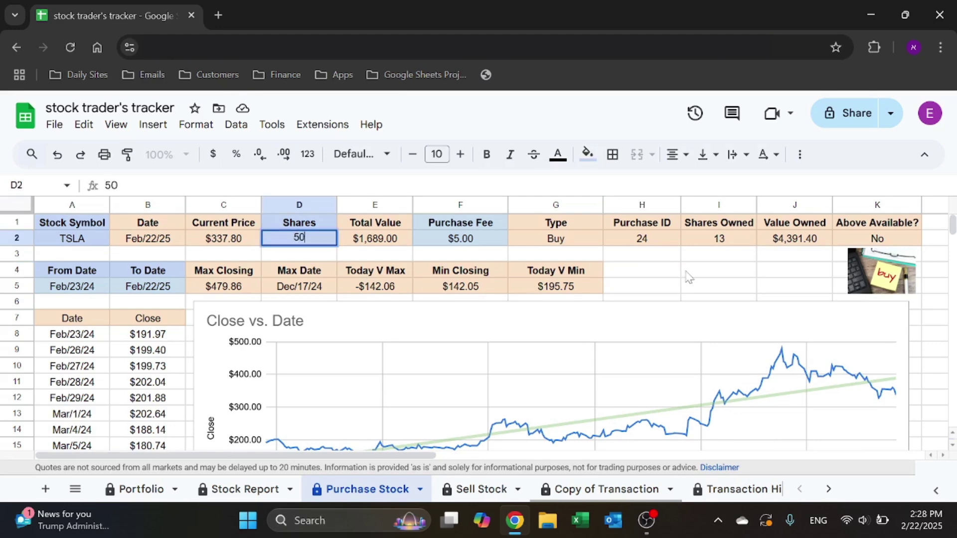
{"action": "left_click", "coordinate": [689, 272]}
{"action": "left_click", "coordinate": [316, 241]}
{"action": "type", "text": "500"}
{"action": "left_click", "coordinate": [693, 278]}
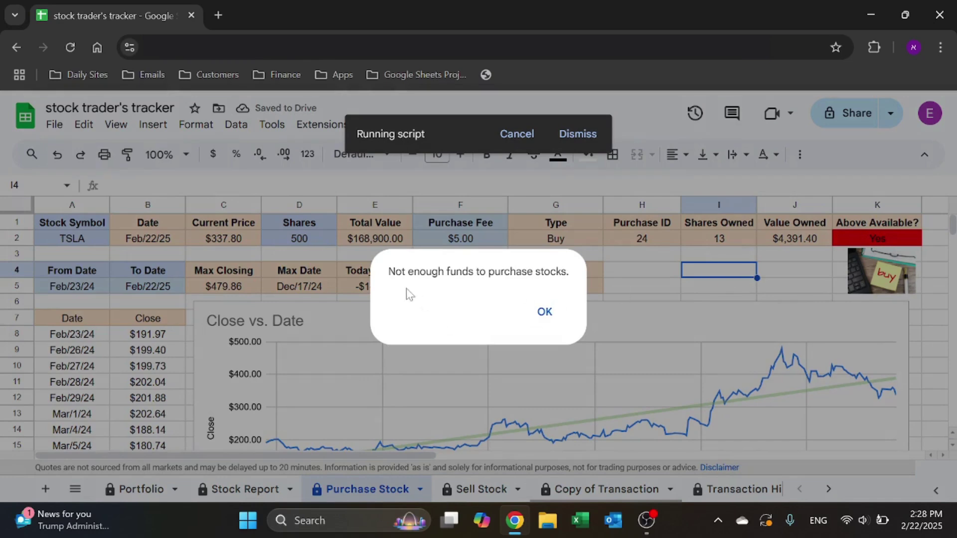
{"action": "left_click", "coordinate": [542, 312]}
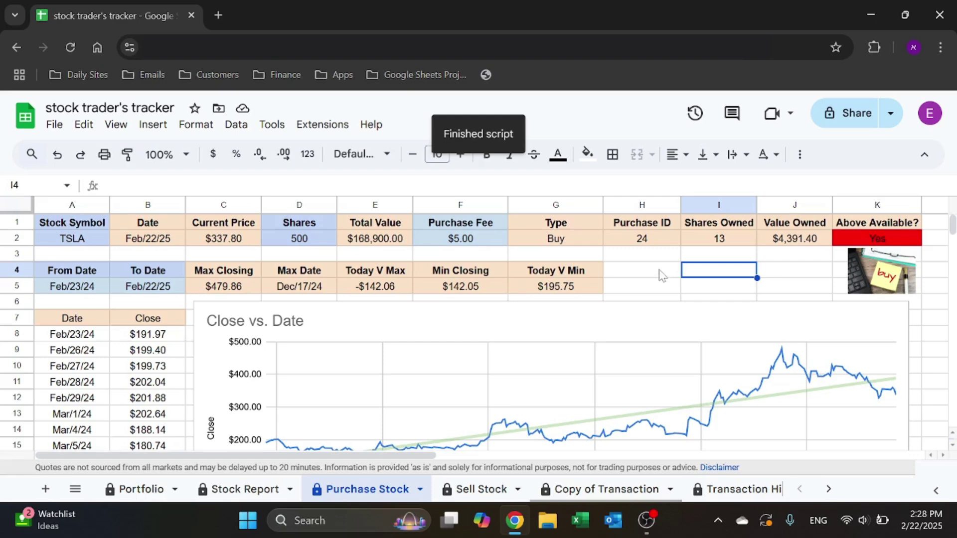
{"action": "left_click", "coordinate": [661, 276]}
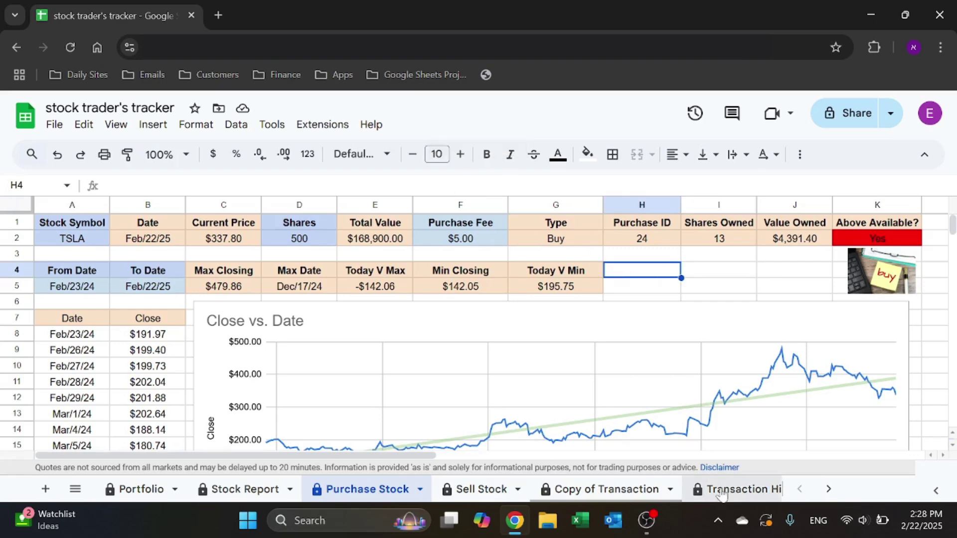
{"action": "left_click", "coordinate": [740, 489]}
{"action": "scroll", "coordinate": [357, 340], "scroll_direction": "down", "scroll_amount": 8}
{"action": "scroll", "coordinate": [357, 340], "scroll_direction": "down", "scroll_amount": 2}
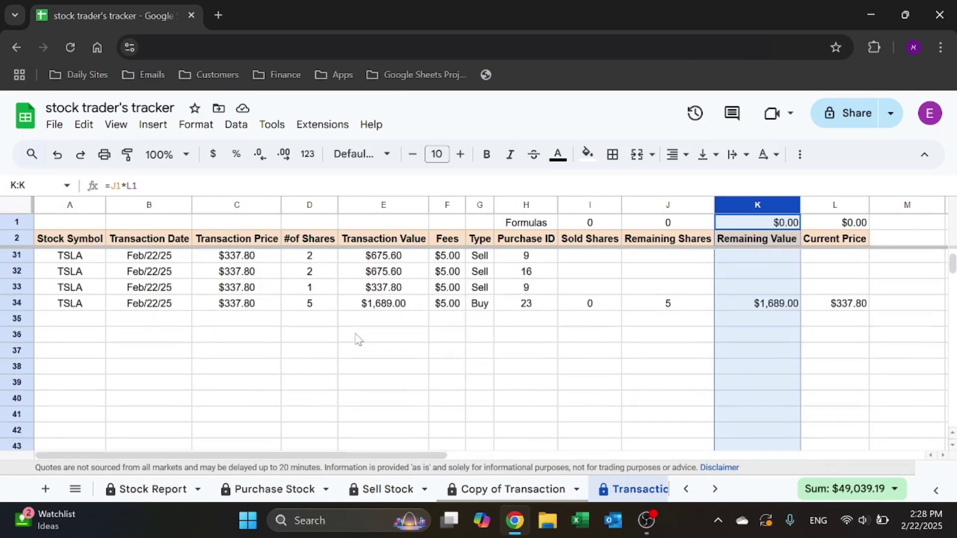
{"action": "left_click", "coordinate": [343, 357]}
{"action": "scroll", "coordinate": [343, 358], "scroll_direction": "down", "scroll_amount": 4}
{"action": "scroll", "coordinate": [343, 357], "scroll_direction": "up", "scroll_amount": 6}
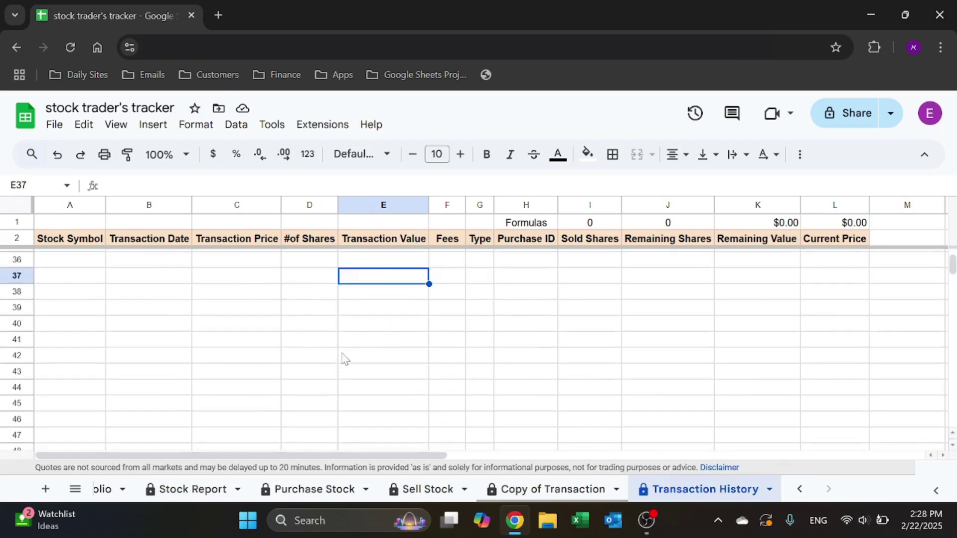
{"action": "scroll", "coordinate": [343, 358], "scroll_direction": "down", "scroll_amount": 2}
{"action": "scroll", "coordinate": [85, 302], "scroll_direction": "up", "scroll_amount": 2}
{"action": "left_click", "coordinate": [174, 383]}
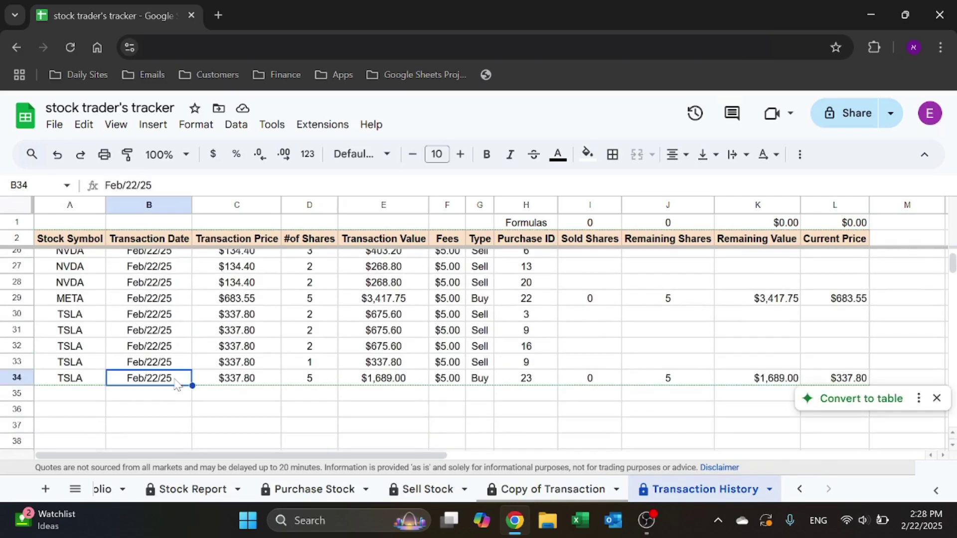
{"action": "left_click", "coordinate": [84, 379]}
{"action": "left_click", "coordinate": [159, 381]}
{"action": "left_click", "coordinate": [249, 384]}
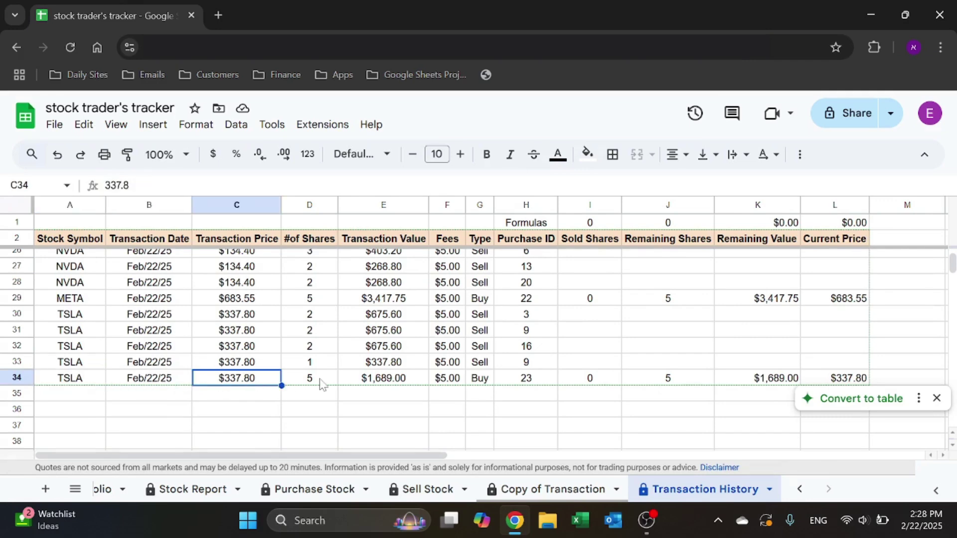
{"action": "left_click", "coordinate": [322, 385]}
{"action": "left_click", "coordinate": [396, 383]}
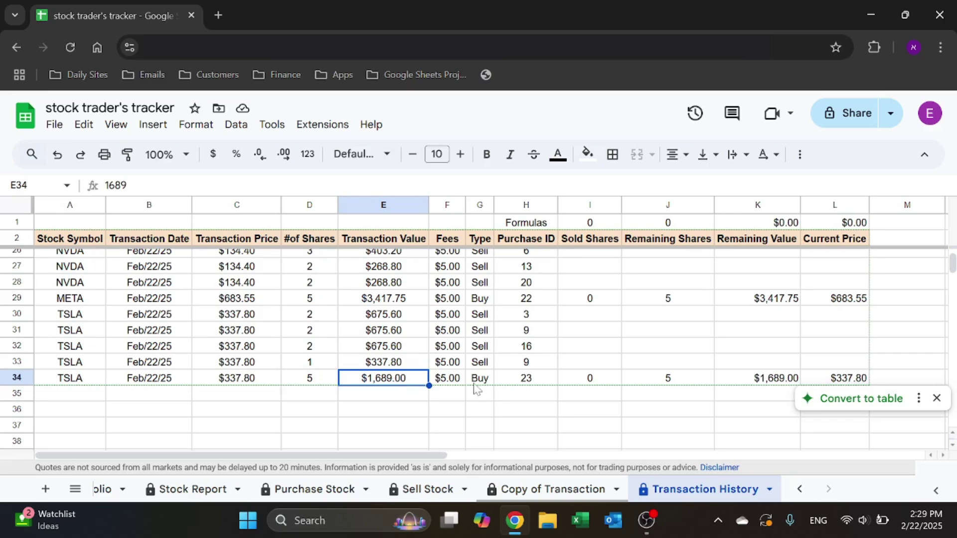
{"action": "left_click", "coordinate": [546, 384]}
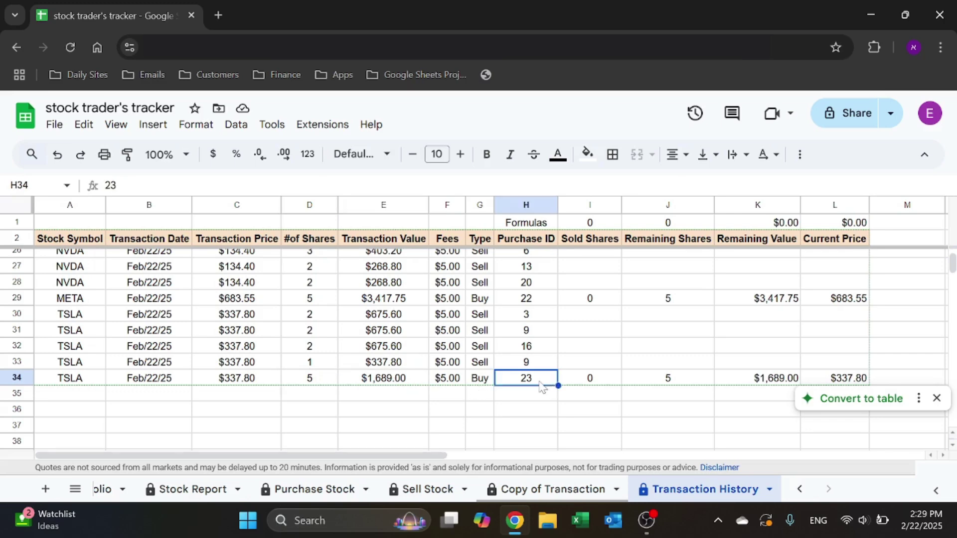
{"action": "left_click", "coordinate": [700, 382]}
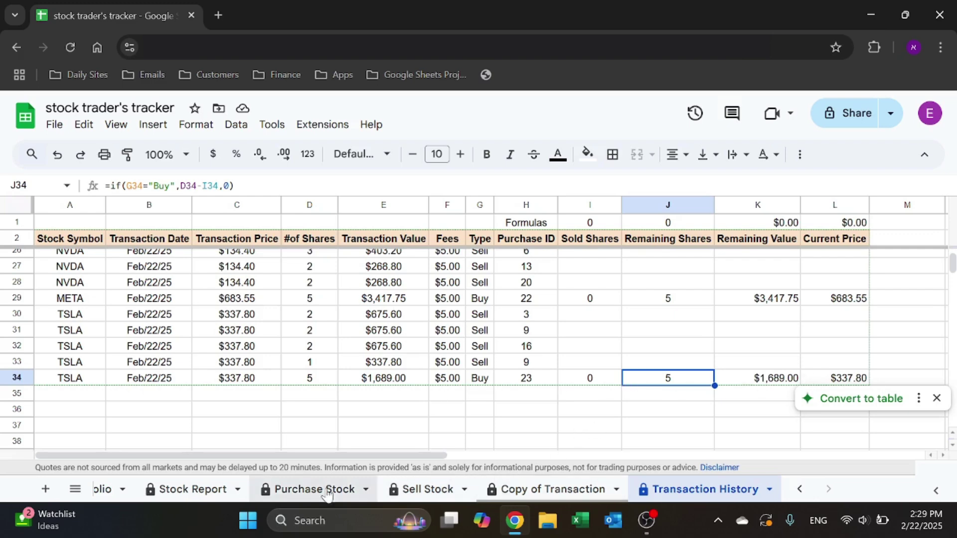
{"action": "left_click", "coordinate": [299, 490]}
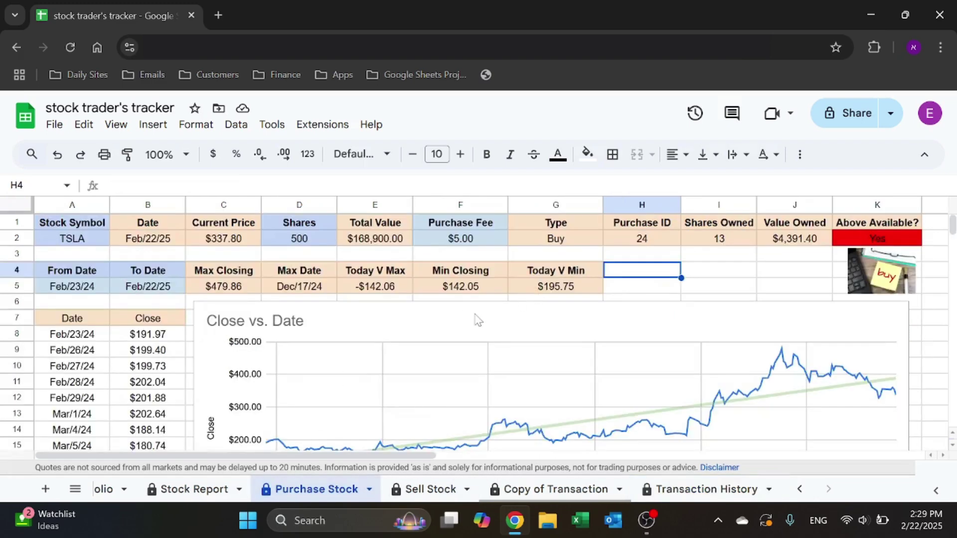
Open the spreadsheet's Apps Script project from Extensions and show the BuyStock.gs file.
{"action": "scroll", "coordinate": [478, 320], "scroll_direction": "down", "scroll_amount": 2}
{"action": "scroll", "coordinate": [478, 319], "scroll_direction": "up", "scroll_amount": 2}
{"action": "left_click", "coordinate": [884, 274]}
{"action": "left_click", "coordinate": [785, 273]}
{"action": "left_click", "coordinate": [703, 275]}
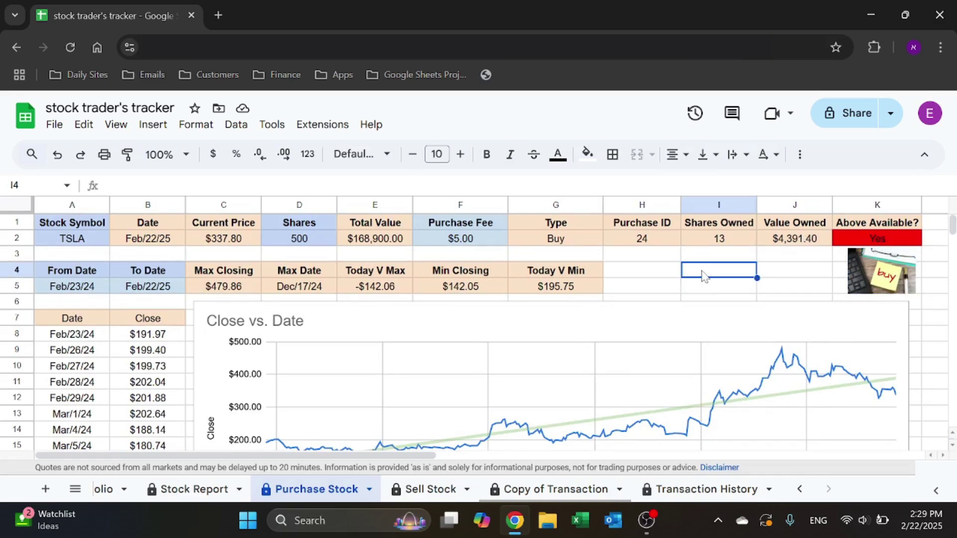
{"action": "left_click", "coordinate": [648, 274]}
{"action": "left_click", "coordinate": [306, 126]}
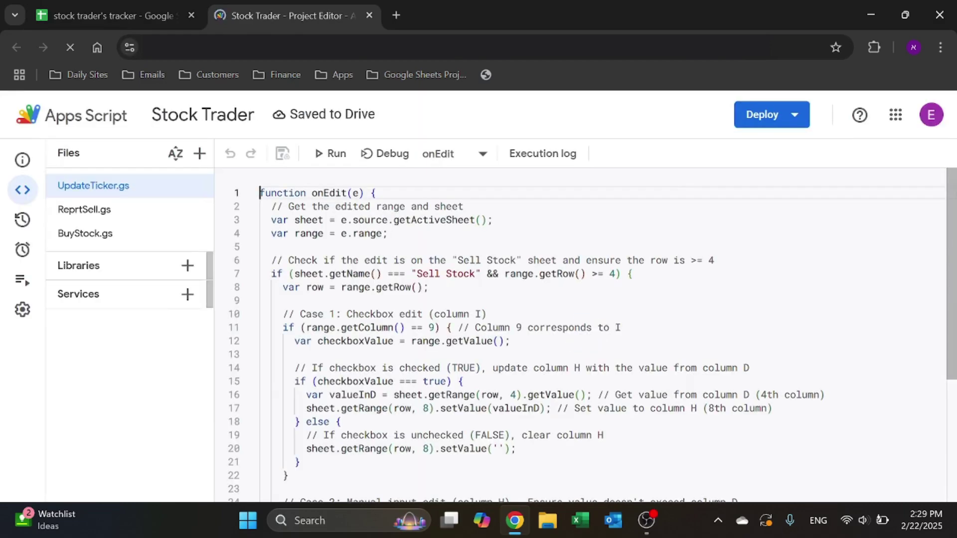
{"action": "left_click", "coordinate": [904, 266]}
{"action": "left_click", "coordinate": [110, 235]}
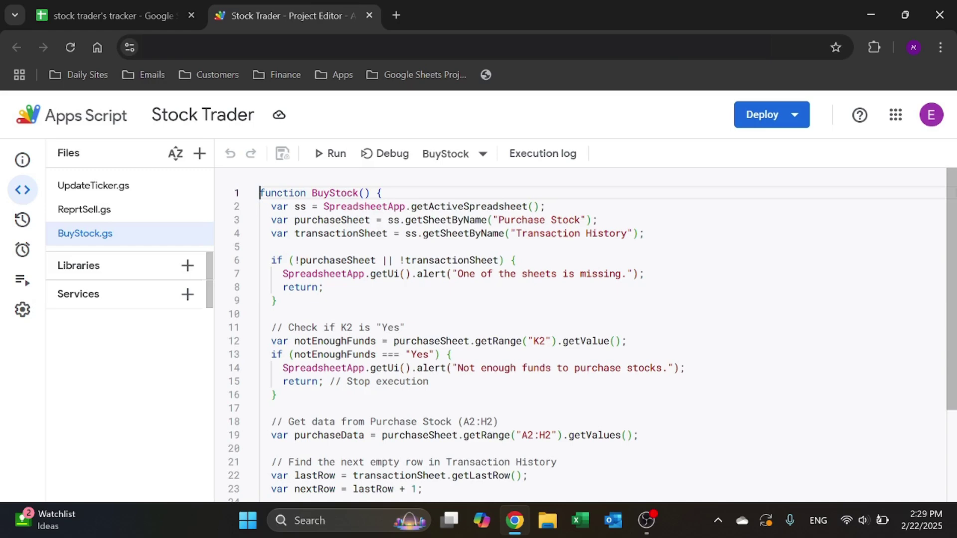
Compare the BuyStock code with the Purchase Stock row A2:H2 and the Transaction History sheet.
{"action": "scroll", "coordinate": [578, 333], "scroll_direction": "down", "scroll_amount": 3}
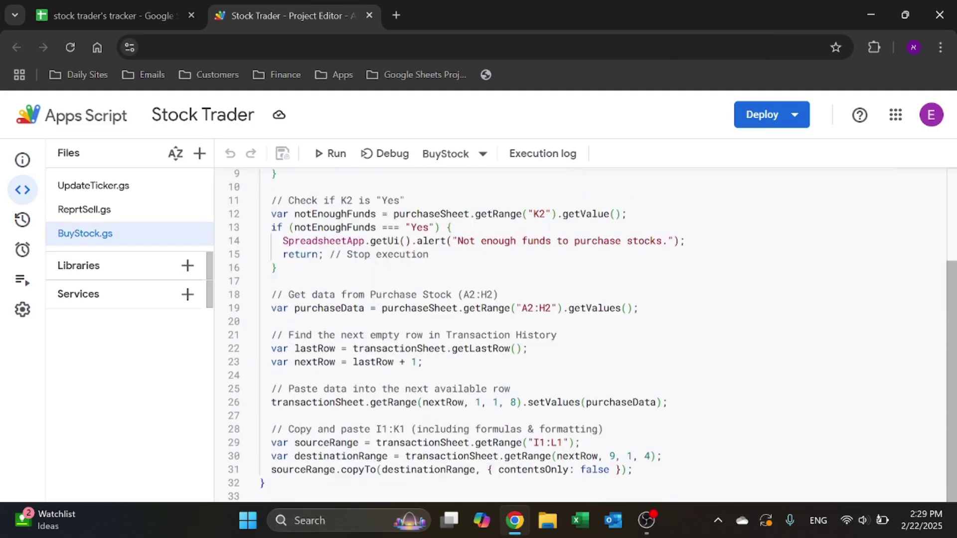
{"action": "scroll", "coordinate": [578, 334], "scroll_direction": "up", "scroll_amount": 3}
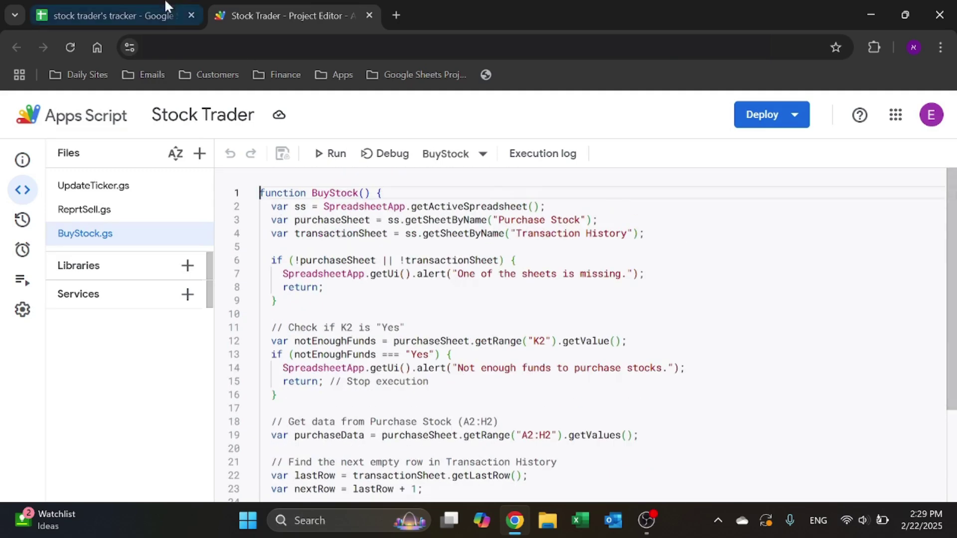
{"action": "left_click", "coordinate": [150, 6]}
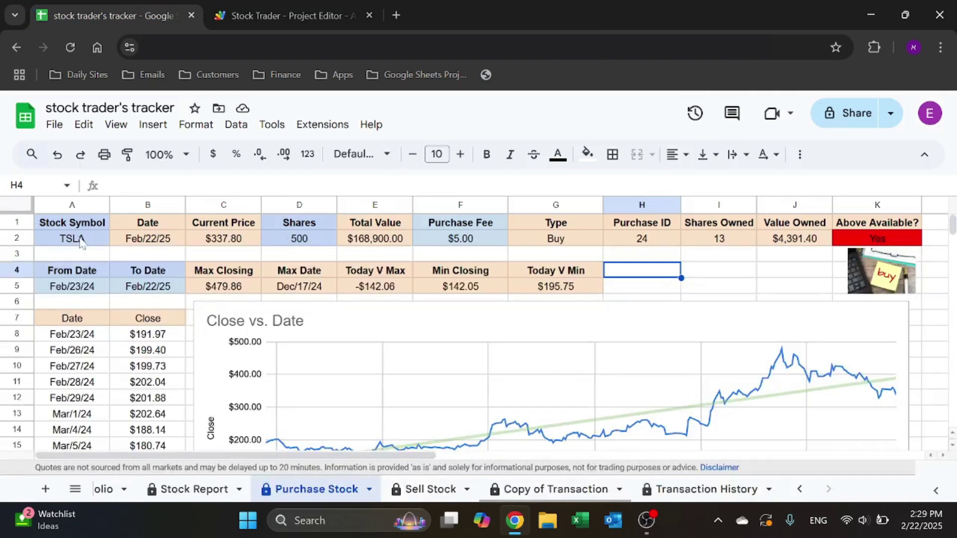
{"action": "left_click_drag", "start_coordinate": [75, 240], "coordinate": [660, 247]}
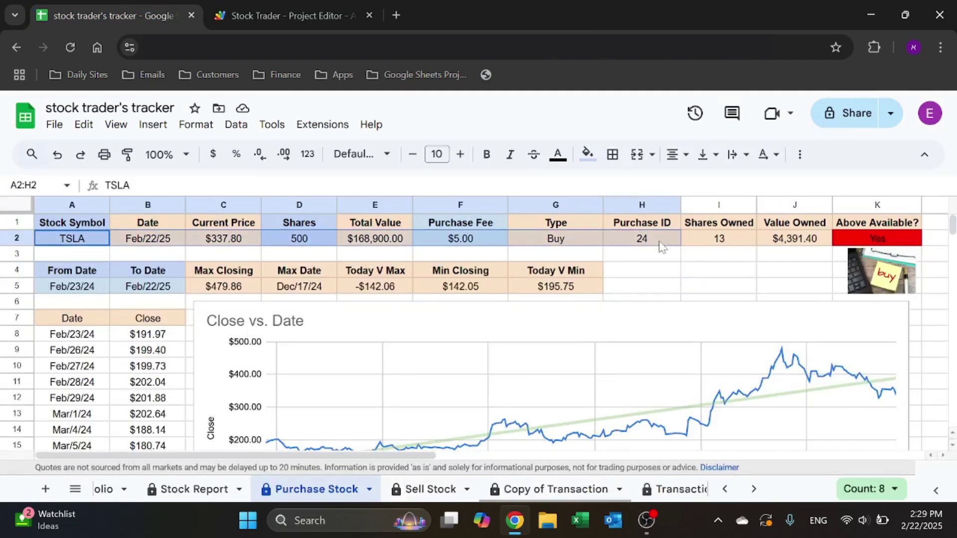
{"action": "left_click", "coordinate": [286, 15]}
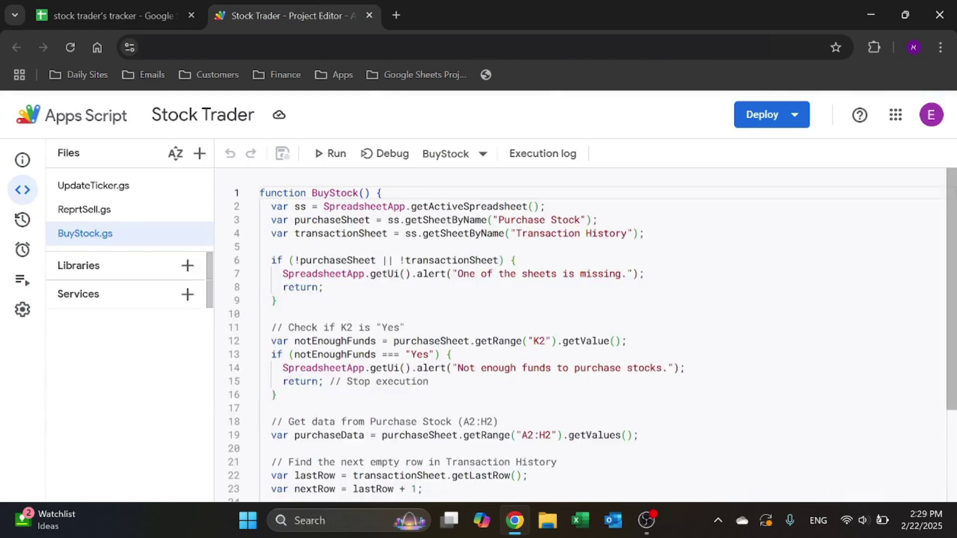
{"action": "scroll", "coordinate": [578, 334], "scroll_direction": "down", "scroll_amount": 3}
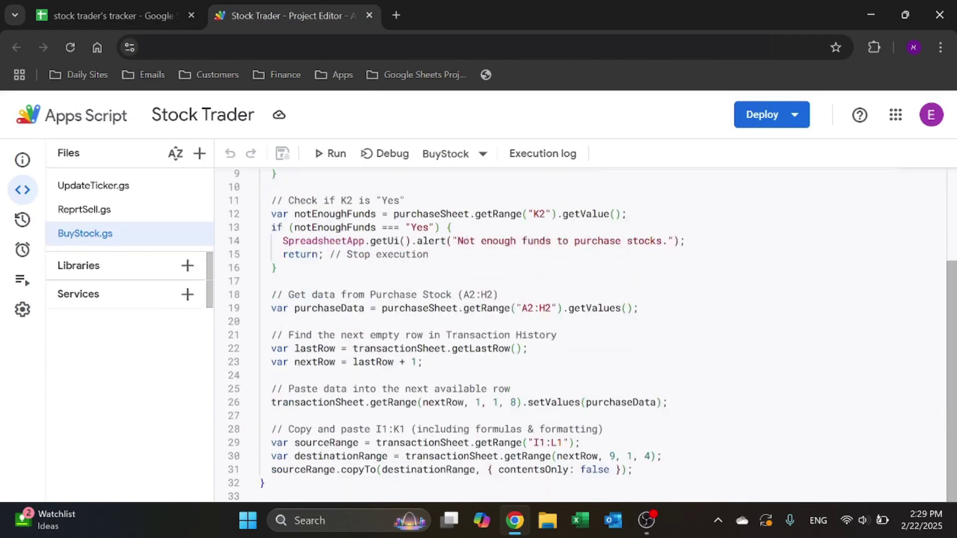
{"action": "left_click", "coordinate": [107, 15]}
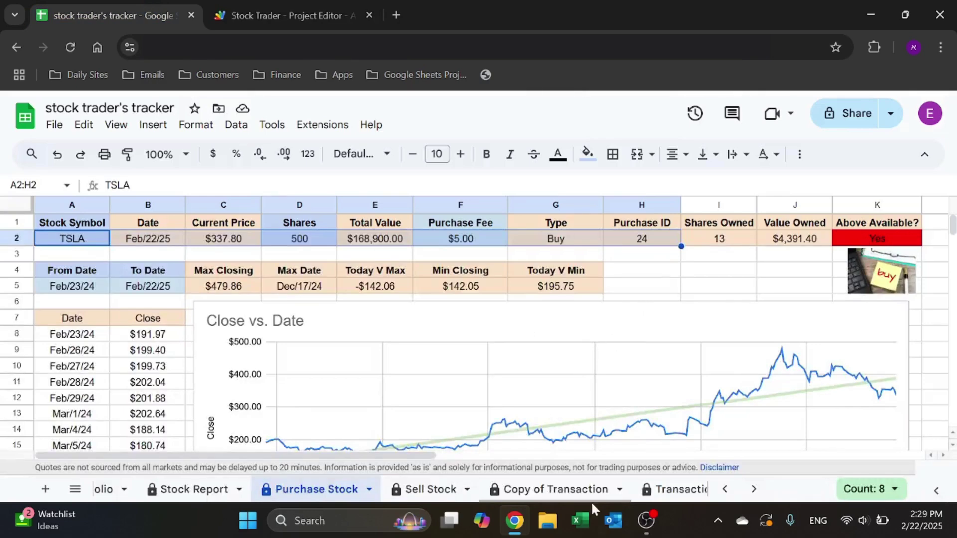
{"action": "left_click", "coordinate": [673, 496]}
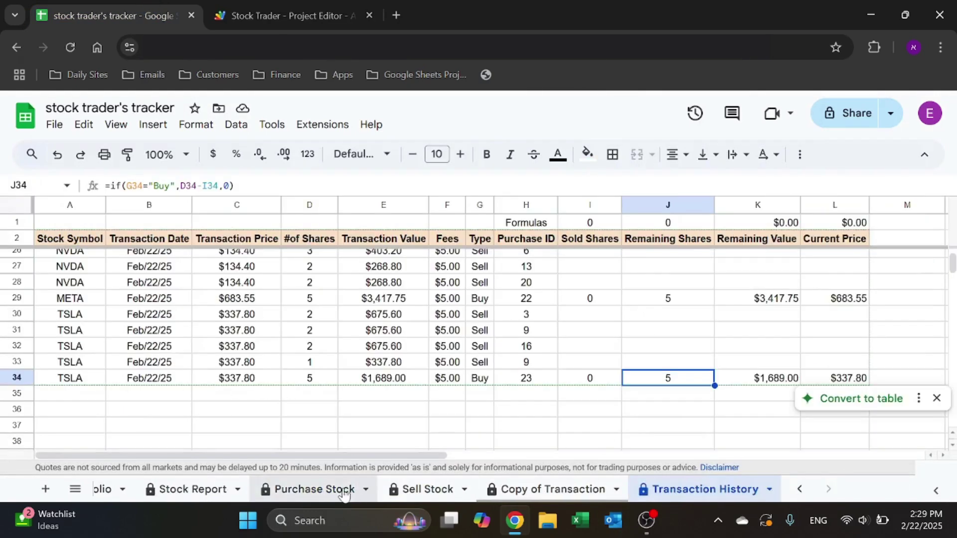
Trace the BuyStock lines that read the purchase row, find the next empty row and paste into history.
{"action": "left_click", "coordinate": [258, 6]}
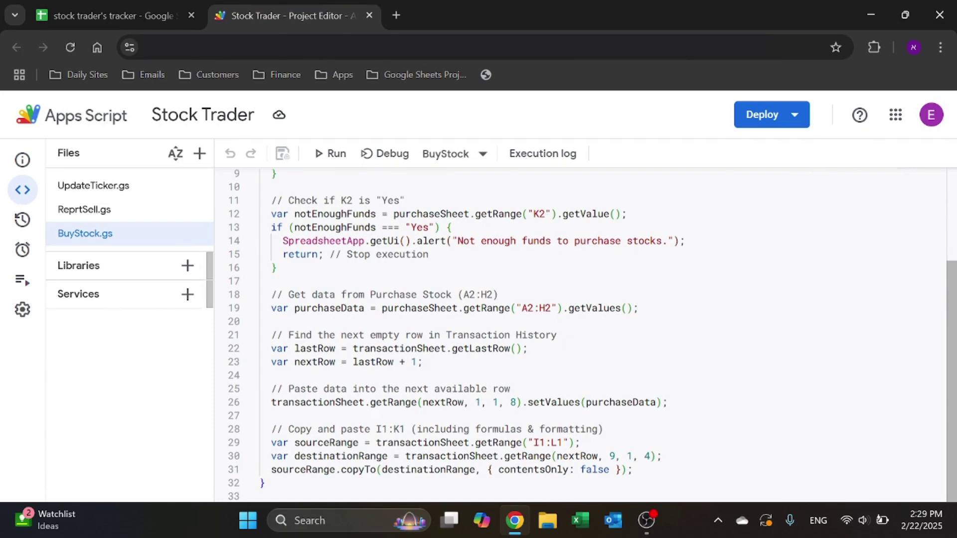
{"action": "scroll", "coordinate": [583, 334], "scroll_direction": "up", "scroll_amount": 1}
{"action": "scroll", "coordinate": [583, 333], "scroll_direction": "down", "scroll_amount": 1}
{"action": "left_click_drag", "start_coordinate": [633, 308], "coordinate": [586, 308]}
{"action": "left_click", "coordinate": [317, 348]}
{"action": "left_click", "coordinate": [445, 349]}
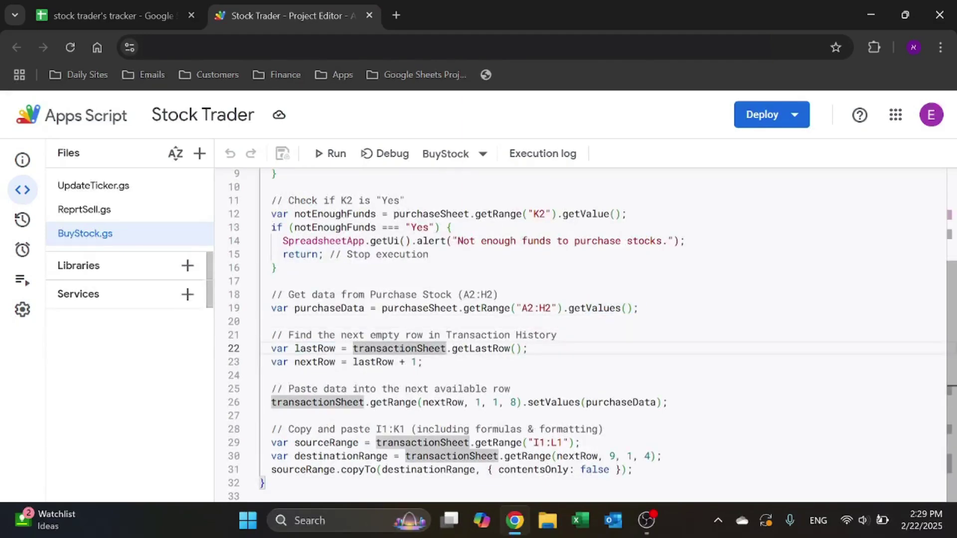
{"action": "left_click", "coordinate": [282, 402]}
{"action": "left_click", "coordinate": [668, 402]}
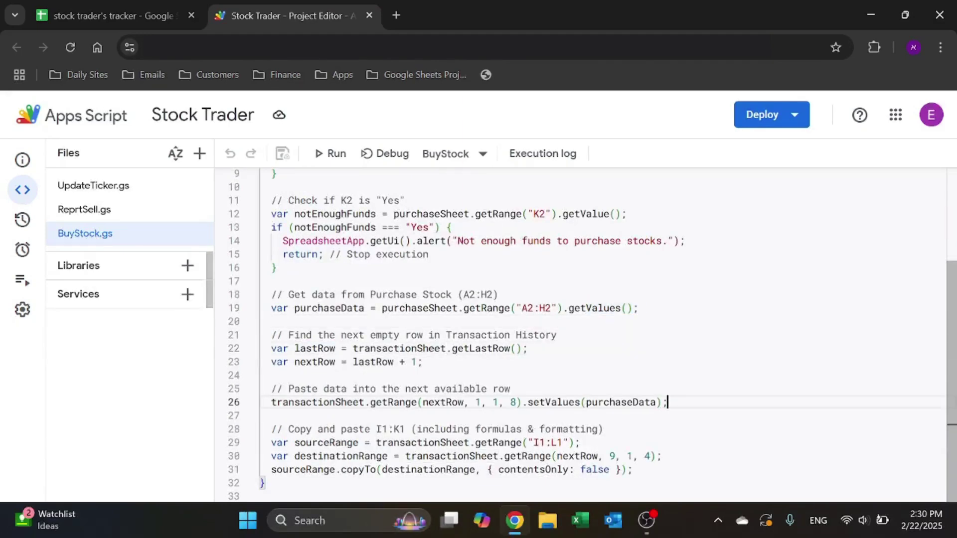
{"action": "scroll", "coordinate": [668, 402], "scroll_direction": "up", "scroll_amount": 3}
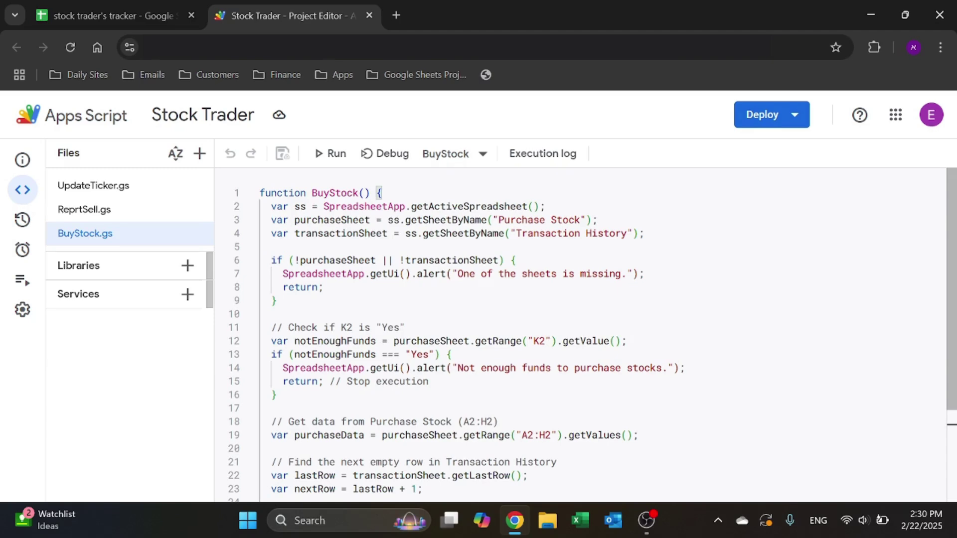
{"action": "scroll", "coordinate": [588, 334], "scroll_direction": "down", "scroll_amount": 5}
{"action": "left_click", "coordinate": [667, 492]}
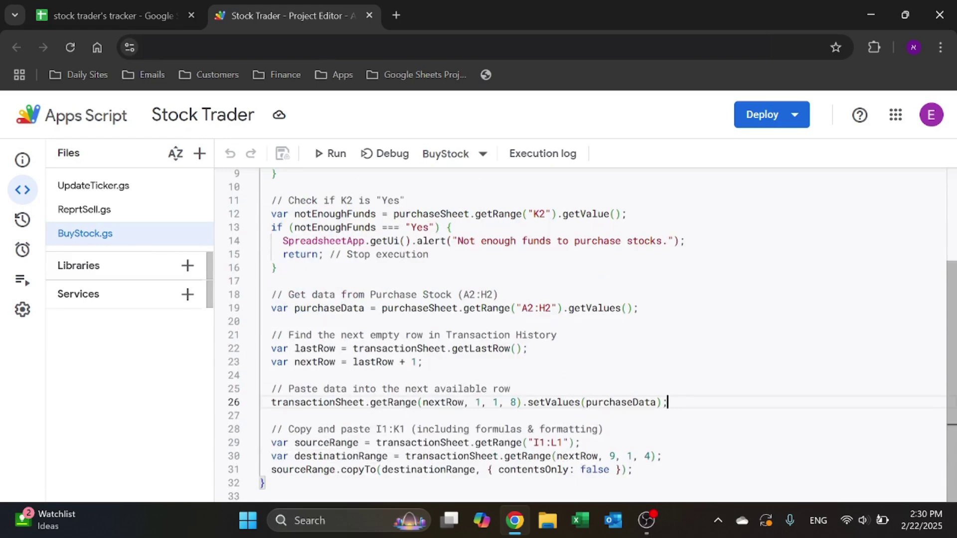
{"action": "left_click", "coordinate": [115, 15]}
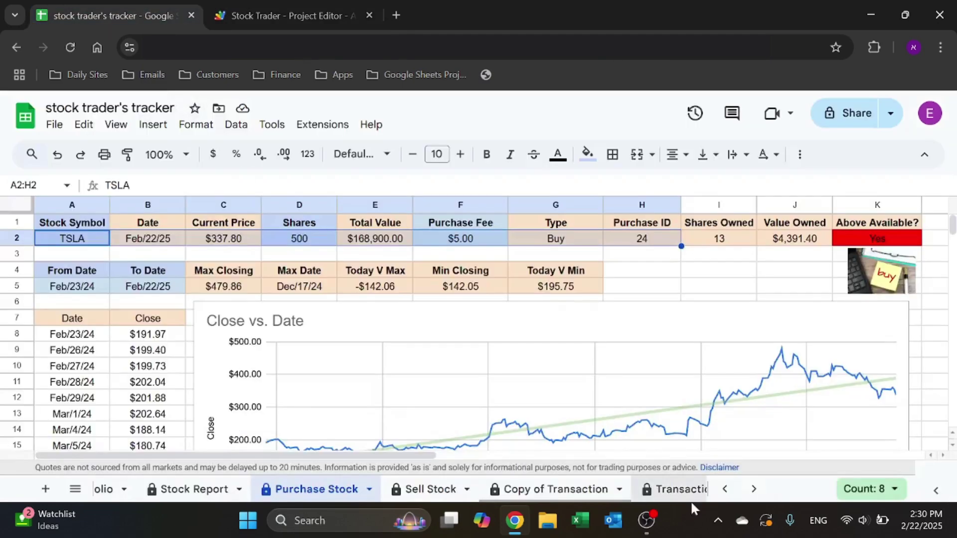
{"action": "left_click", "coordinate": [658, 491]}
{"action": "scroll", "coordinate": [648, 349], "scroll_direction": "up", "scroll_amount": 8}
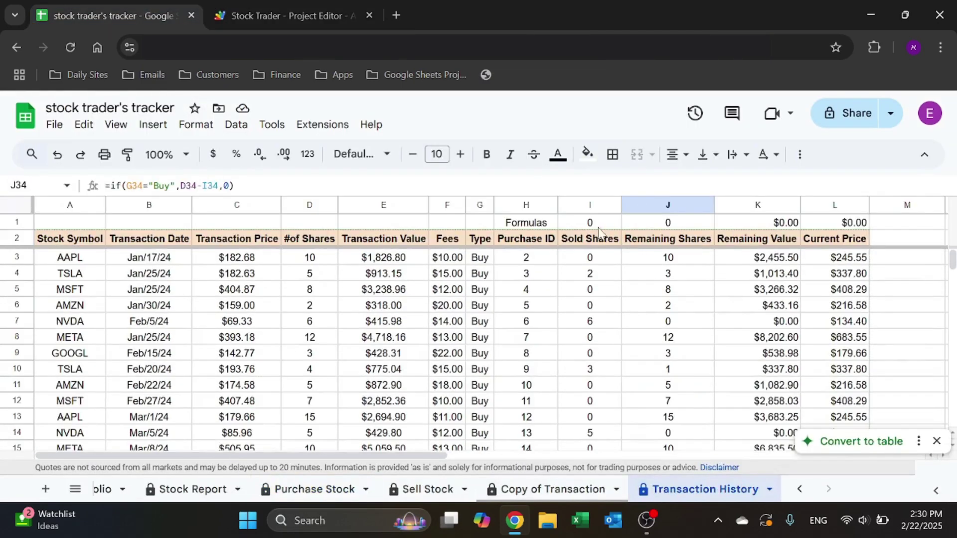
{"action": "left_click_drag", "start_coordinate": [590, 222], "coordinate": [832, 227]}
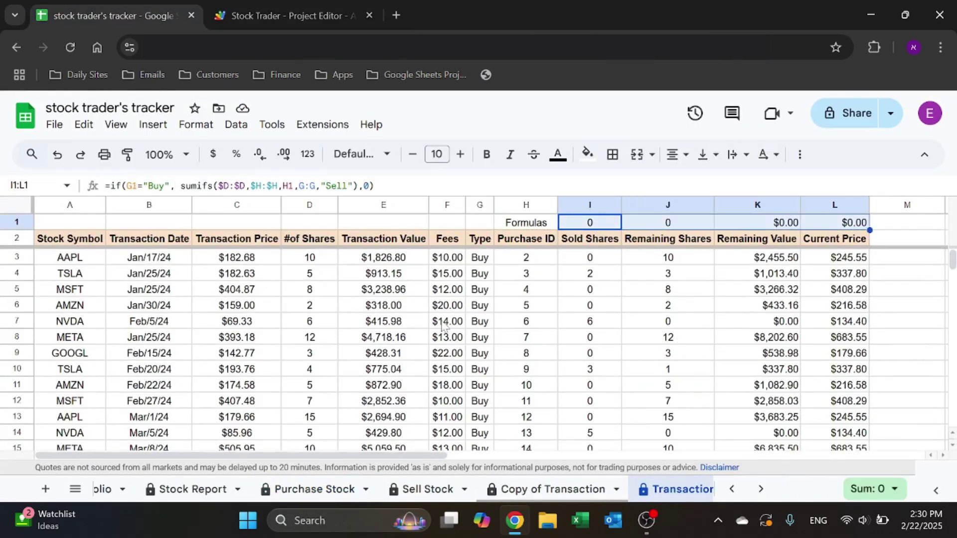
{"action": "scroll", "coordinate": [617, 339], "scroll_direction": "down", "scroll_amount": 8}
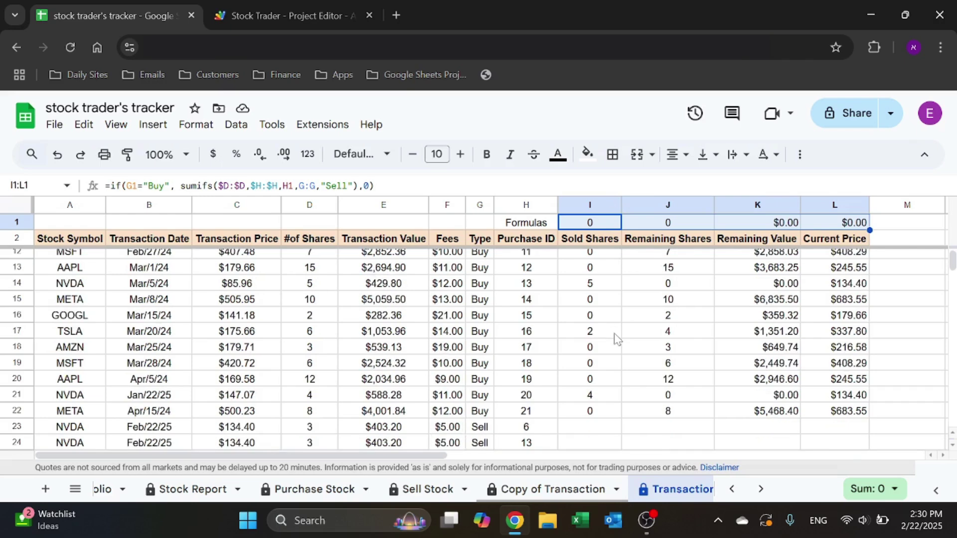
{"action": "left_click", "coordinate": [322, 1]}
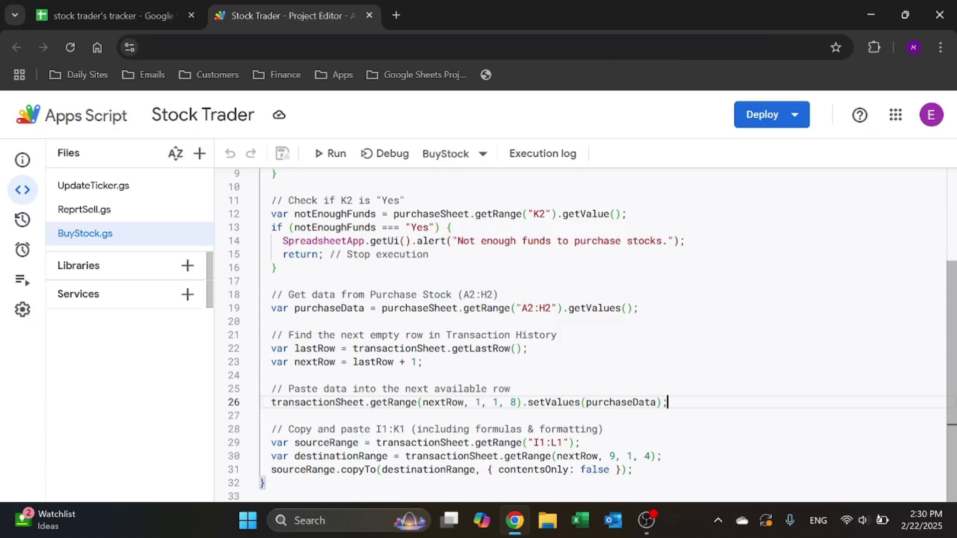
{"action": "scroll", "coordinate": [587, 335], "scroll_direction": "up", "scroll_amount": 5}
{"action": "left_click", "coordinate": [157, 6]}
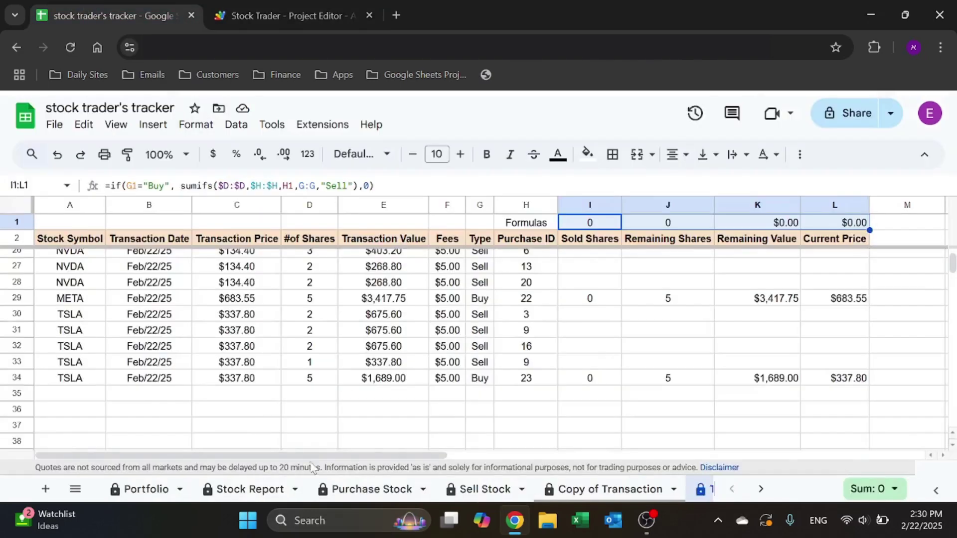
{"action": "scroll", "coordinate": [381, 478], "scroll_direction": "up", "scroll_amount": 8}
{"action": "left_click", "coordinate": [381, 490]}
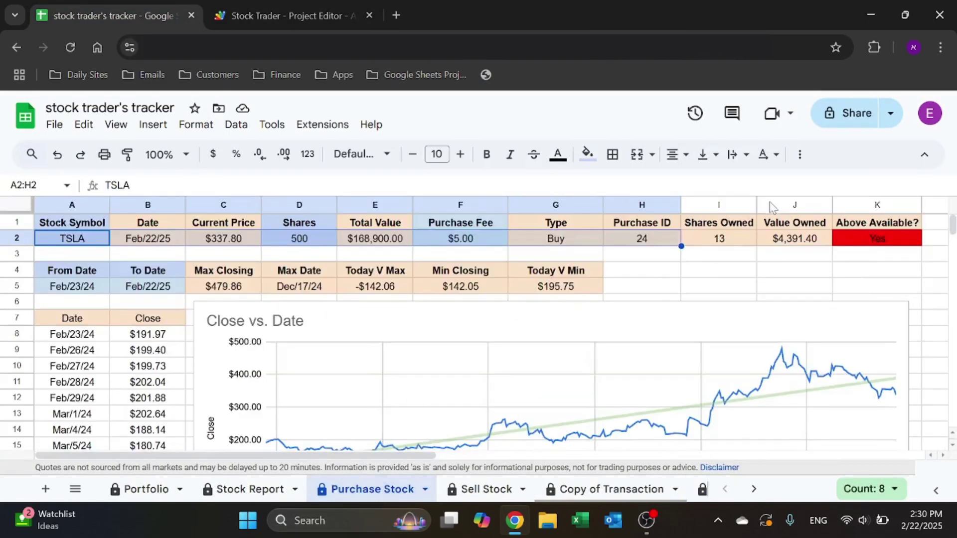
{"action": "left_click", "coordinate": [640, 258]}
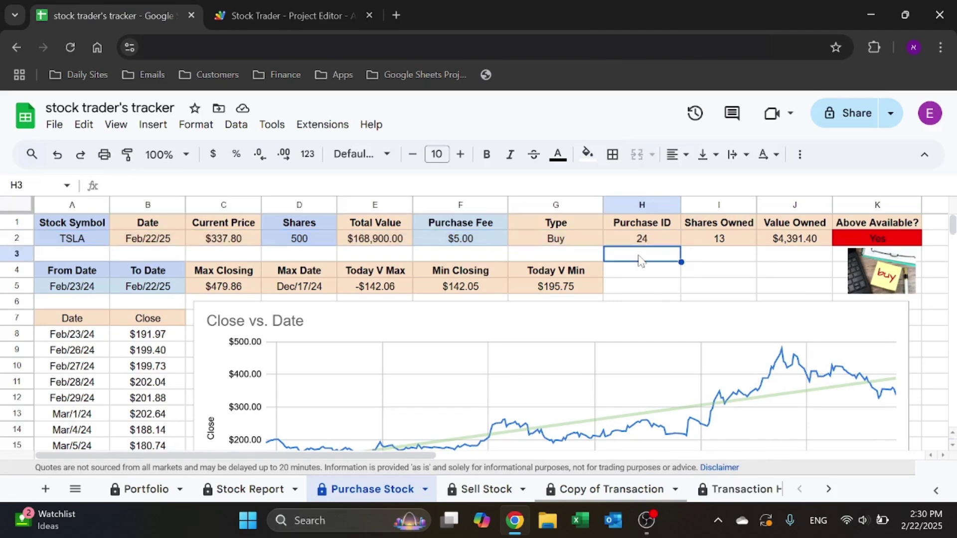
On Sell Stock, choose GOOGL in the B1 dropdown, accepting the protected-range warning.
{"action": "left_click", "coordinate": [488, 492]}
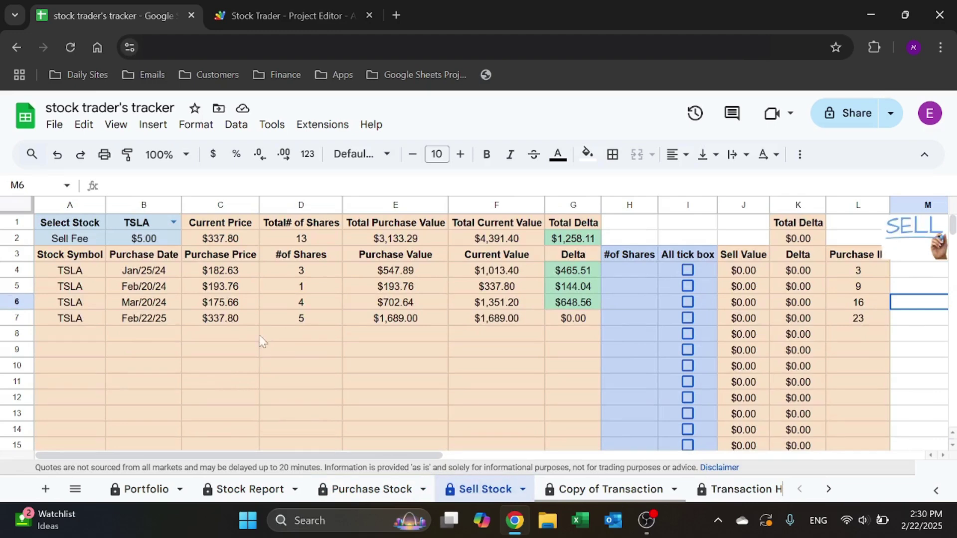
{"action": "left_click", "coordinate": [156, 223]}
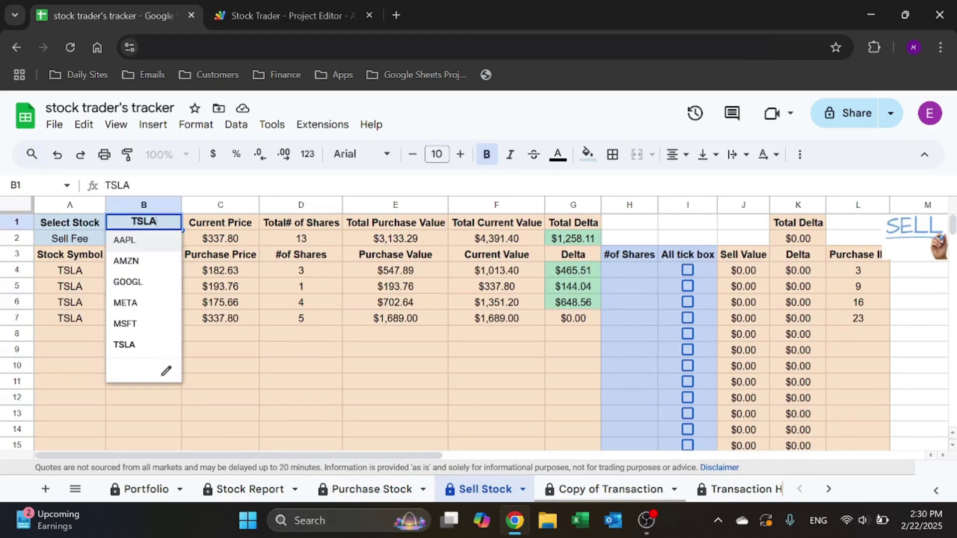
{"action": "left_click", "coordinate": [152, 282]}
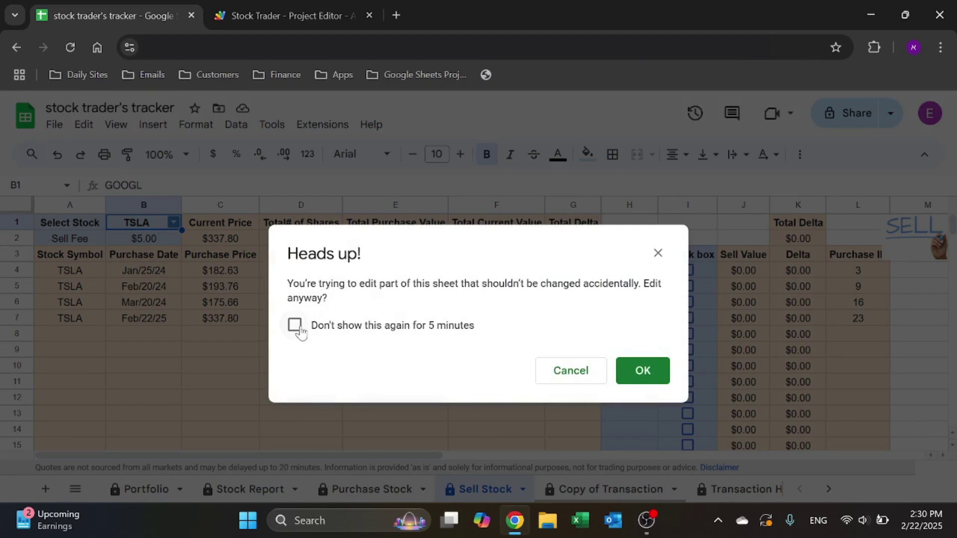
{"action": "left_click", "coordinate": [295, 326]}
{"action": "left_click", "coordinate": [648, 379]}
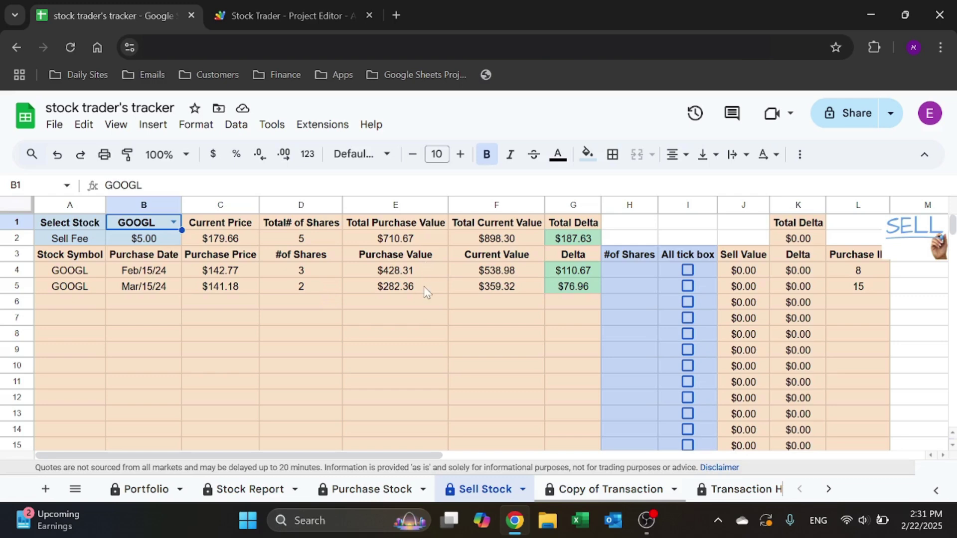
Review the F4 current value formula, the C2 live price and the G4 delta formula.
{"action": "left_click", "coordinate": [530, 275]}
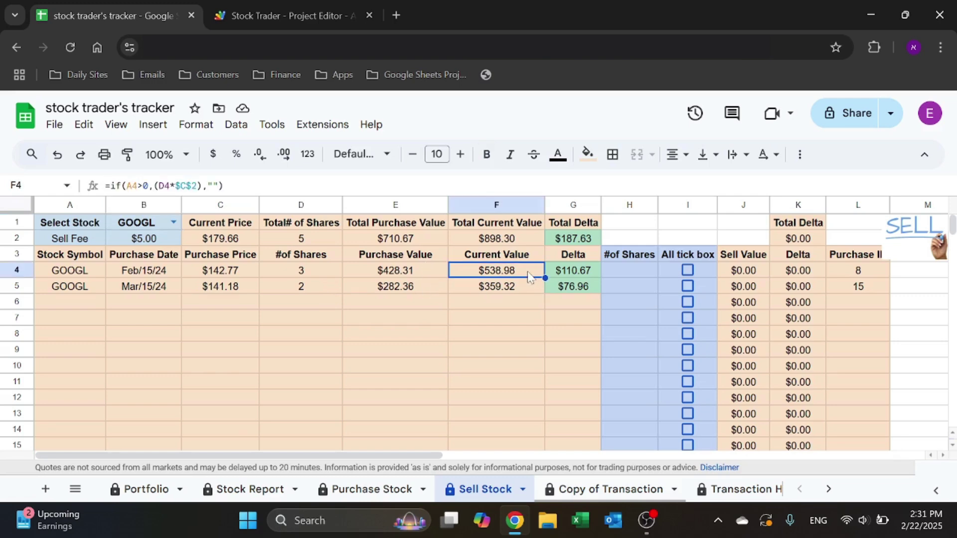
{"action": "left_click", "coordinate": [225, 244]}
{"action": "left_click", "coordinate": [522, 277]}
{"action": "key", "text": "F2"}
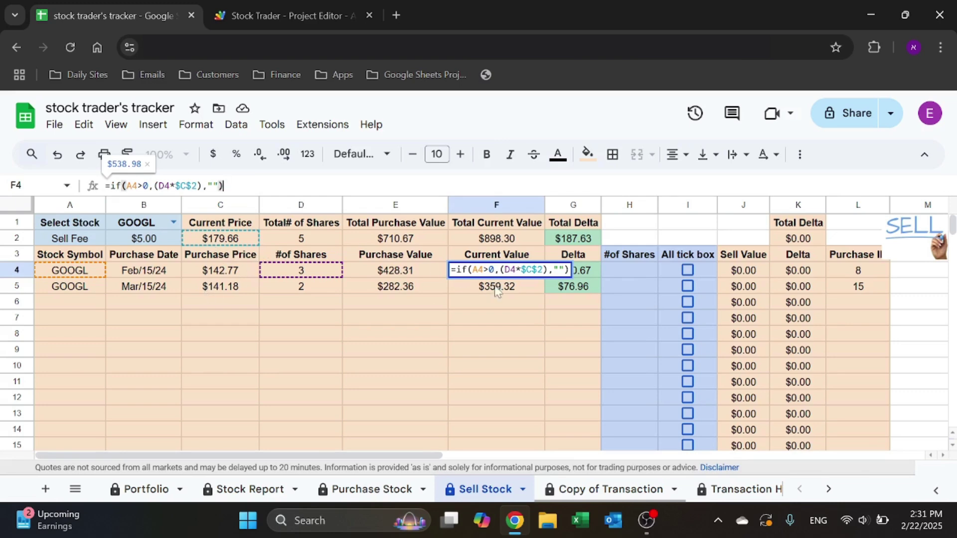
{"action": "key", "text": "Escape"}
{"action": "left_click", "coordinate": [586, 274]}
{"action": "left_click", "coordinate": [644, 262]}
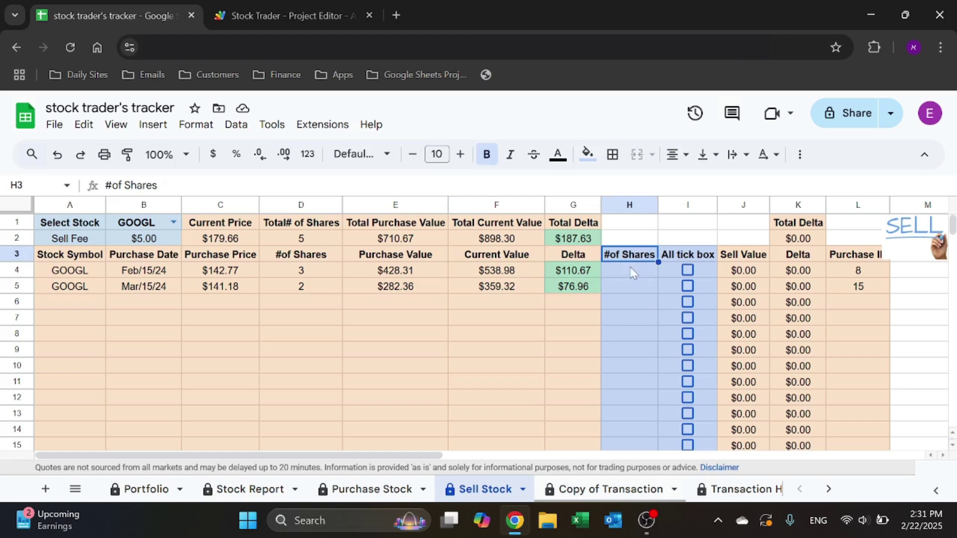
{"action": "left_click", "coordinate": [630, 268]}
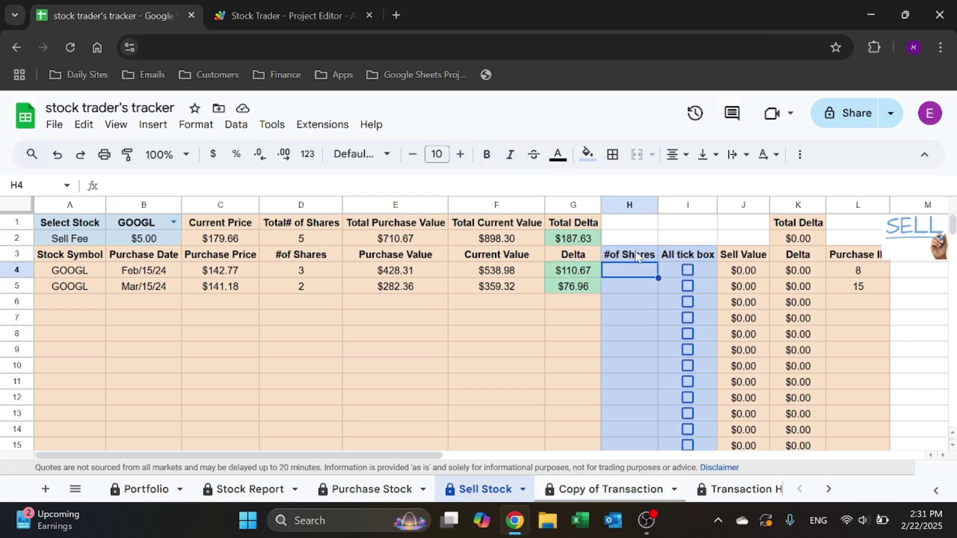
Tick both GOOGL lots in I4 and I5, then review the sell value, delta, total and FILTER formulas.
{"action": "left_click", "coordinate": [688, 271]}
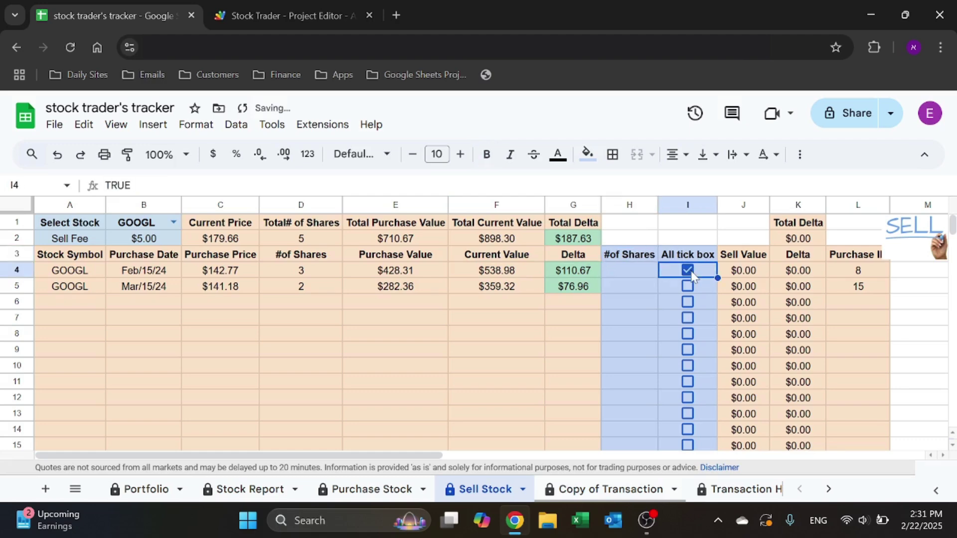
{"action": "left_click", "coordinate": [688, 287]}
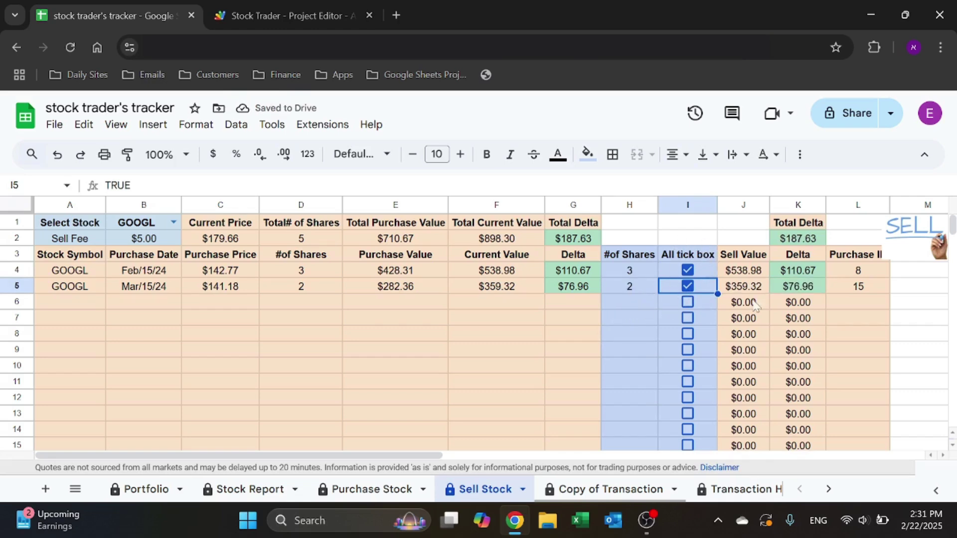
{"action": "left_click", "coordinate": [759, 274]}
{"action": "left_click", "coordinate": [804, 274]}
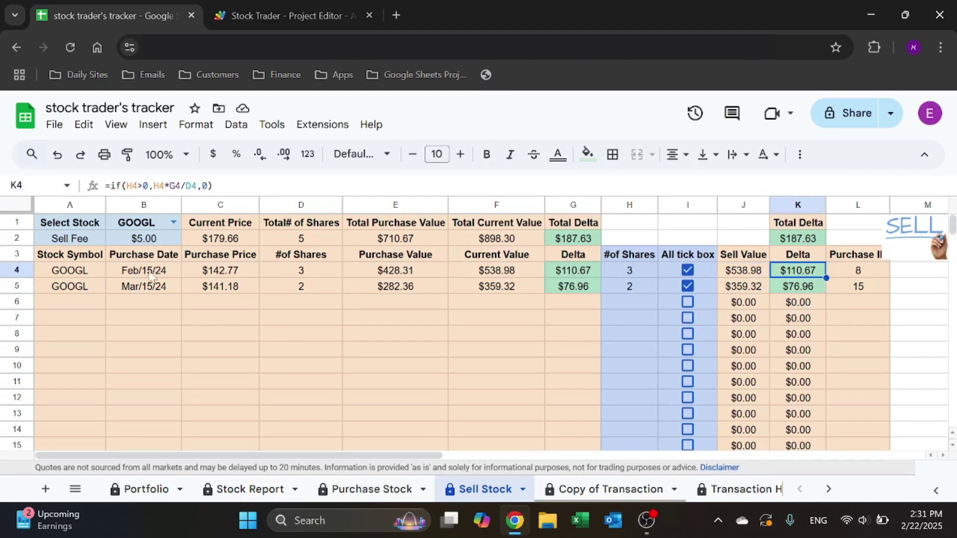
{"action": "left_click", "coordinate": [244, 243]}
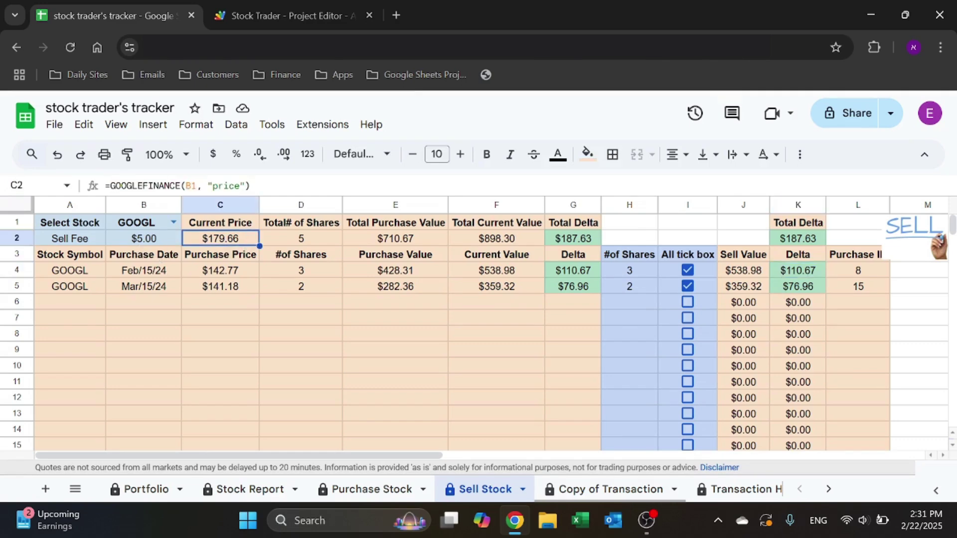
{"action": "left_click", "coordinate": [310, 238]}
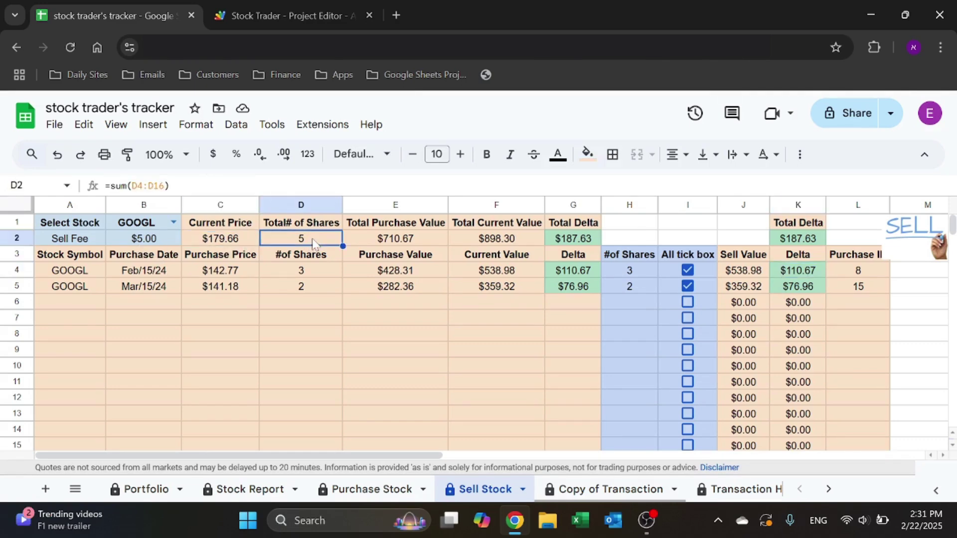
{"action": "left_click", "coordinate": [421, 241]}
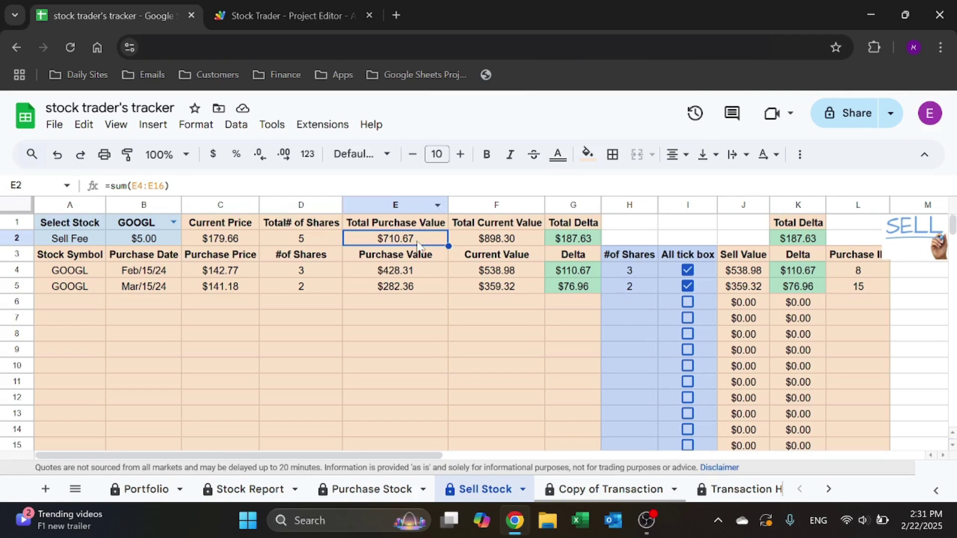
{"action": "left_click", "coordinate": [518, 244]}
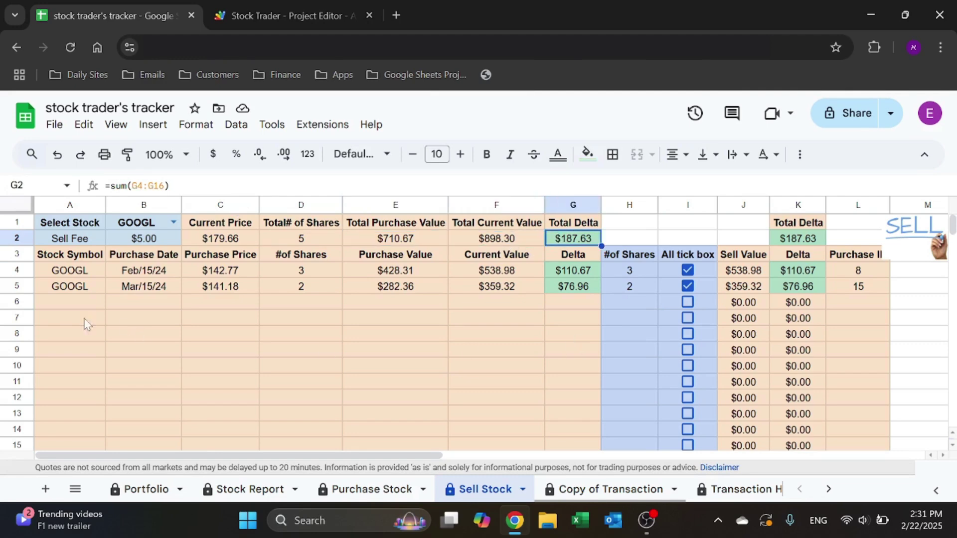
{"action": "left_click", "coordinate": [87, 275]}
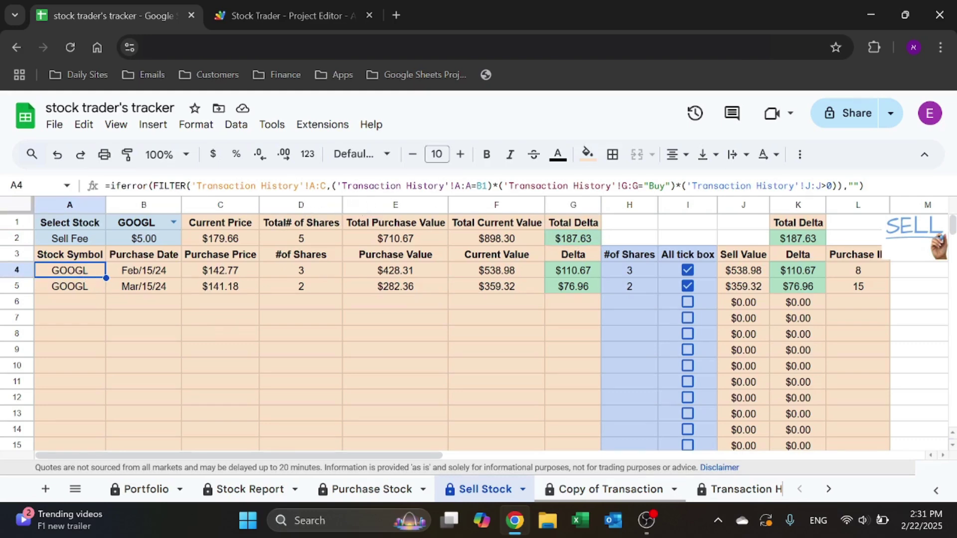
{"action": "left_click", "coordinate": [332, 186]}
{"action": "key", "text": "Right"}
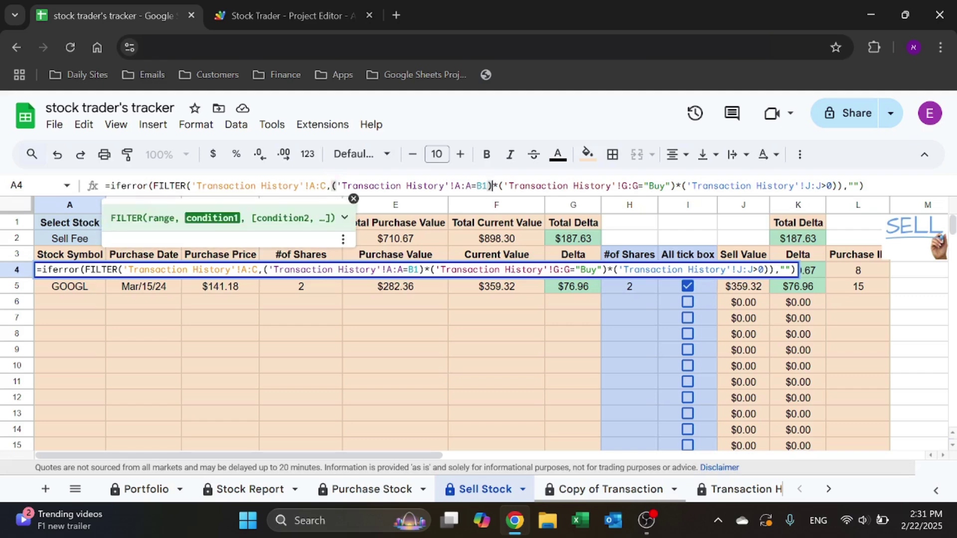
{"action": "key", "text": "Escape"}
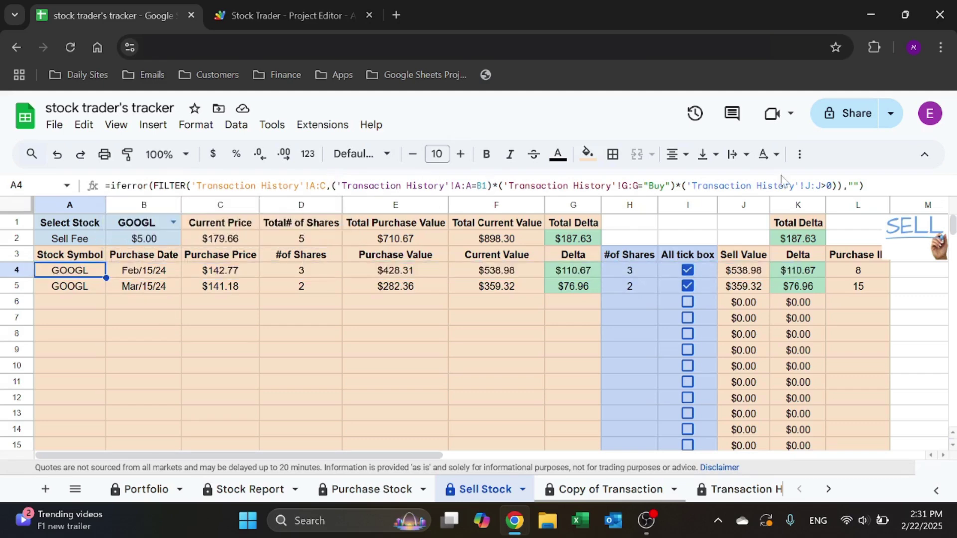
{"action": "left_click", "coordinate": [865, 185]}
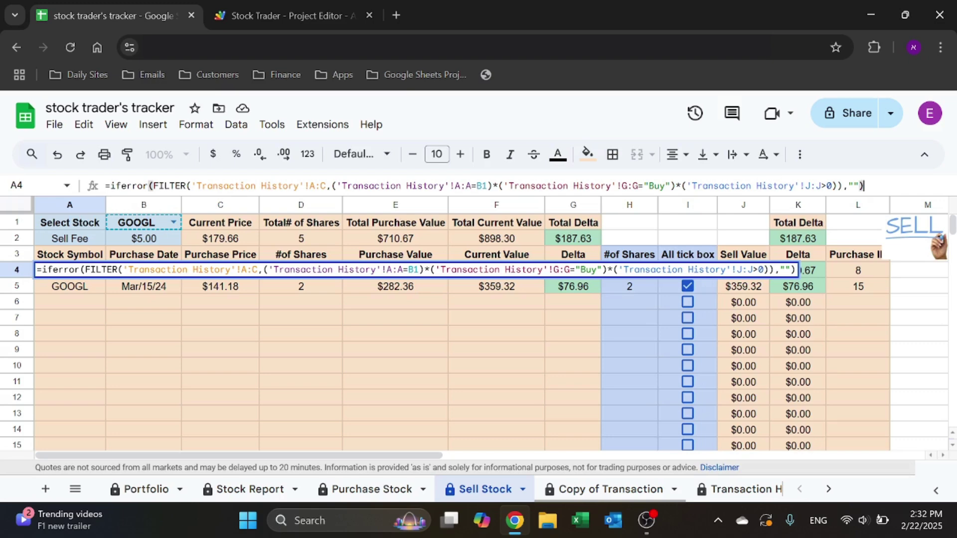
{"action": "key", "text": "Escape"}
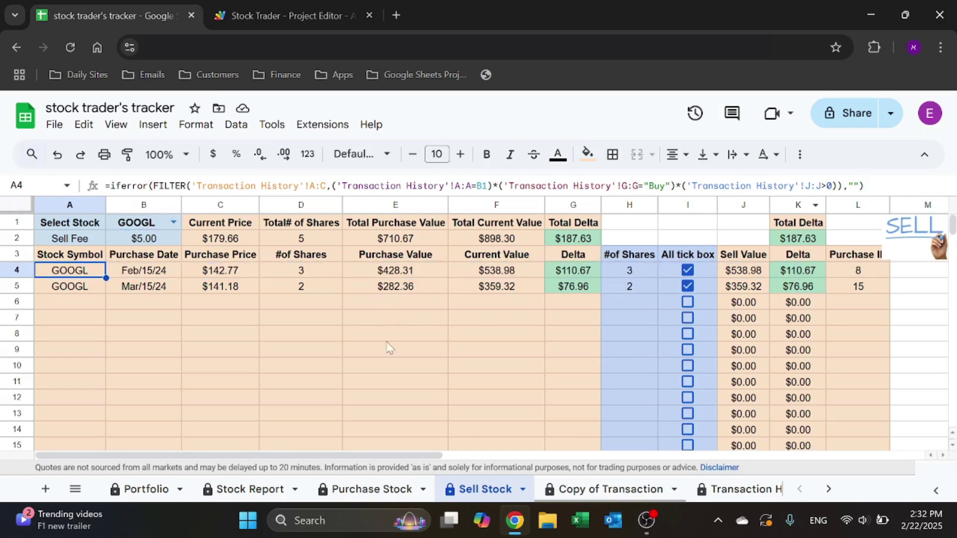
{"action": "left_click", "coordinate": [738, 489]}
{"action": "left_click", "coordinate": [75, 205]}
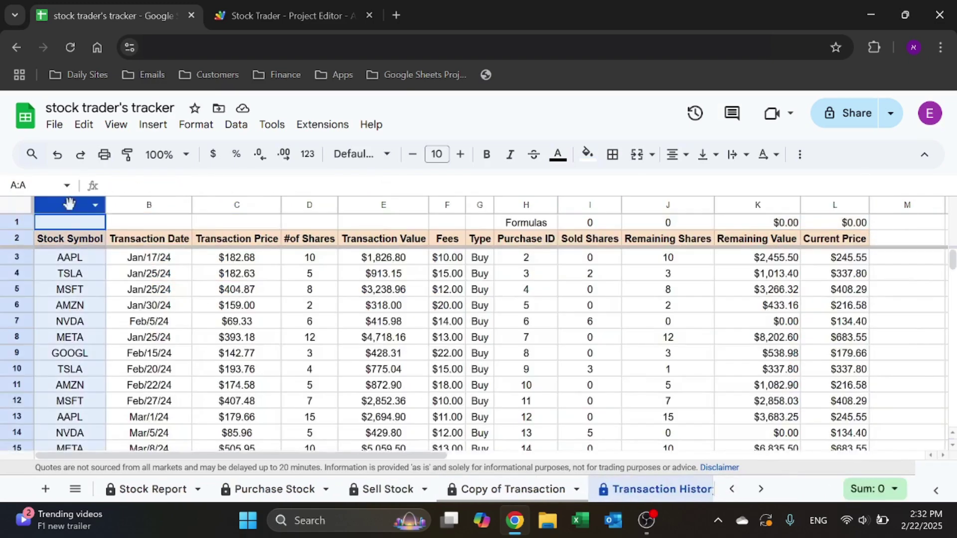
{"action": "left_click", "coordinate": [481, 206]}
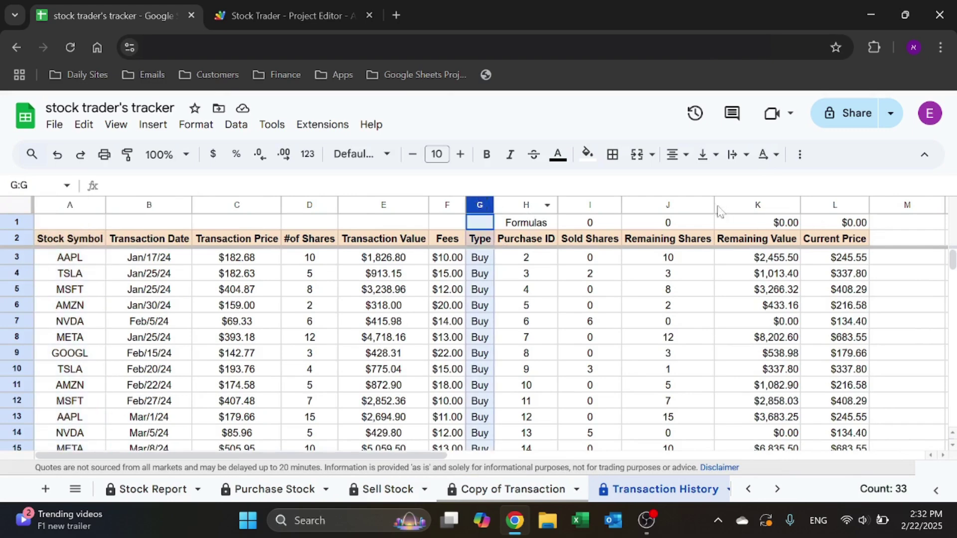
{"action": "left_click", "coordinate": [688, 205]}
{"action": "left_click", "coordinate": [665, 327]}
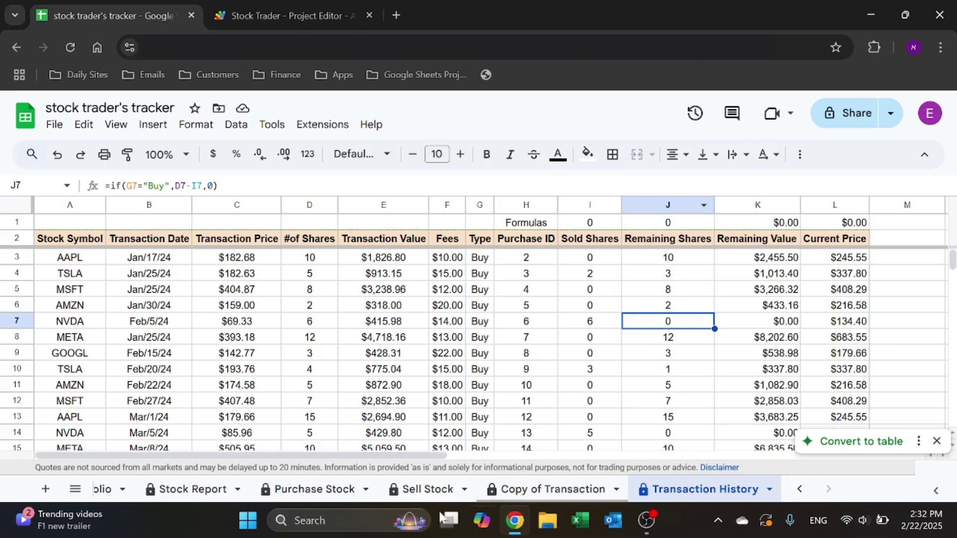
{"action": "left_click", "coordinate": [417, 489]}
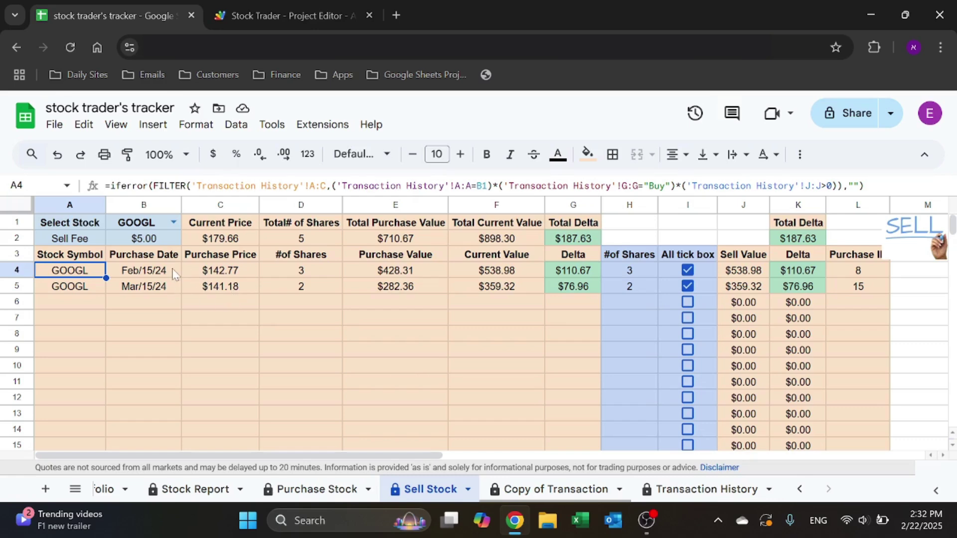
{"action": "left_click", "coordinate": [242, 278]}
{"action": "left_click", "coordinate": [314, 276]}
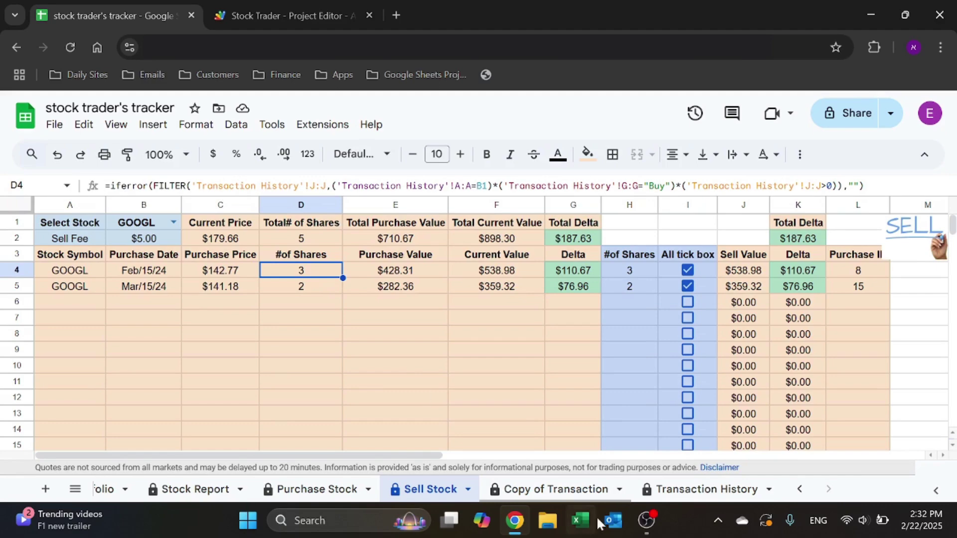
{"action": "left_click", "coordinate": [696, 497]}
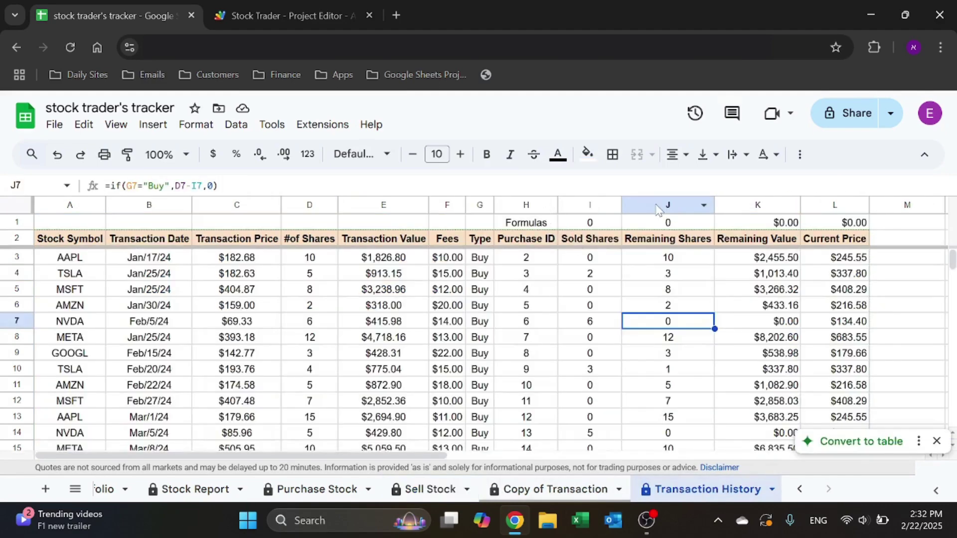
{"action": "left_click", "coordinate": [430, 489]}
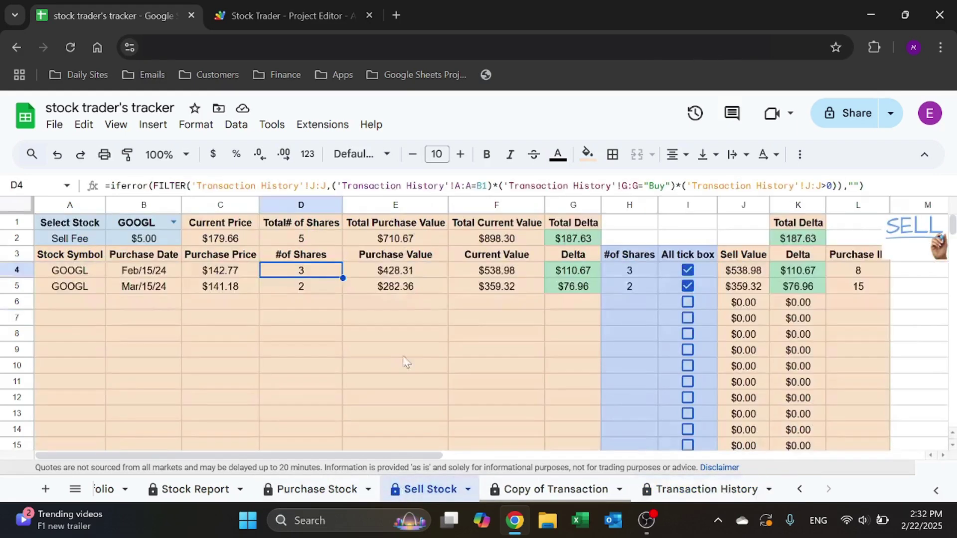
{"action": "left_click", "coordinate": [414, 269]}
{"action": "double_click", "coordinate": [412, 270]}
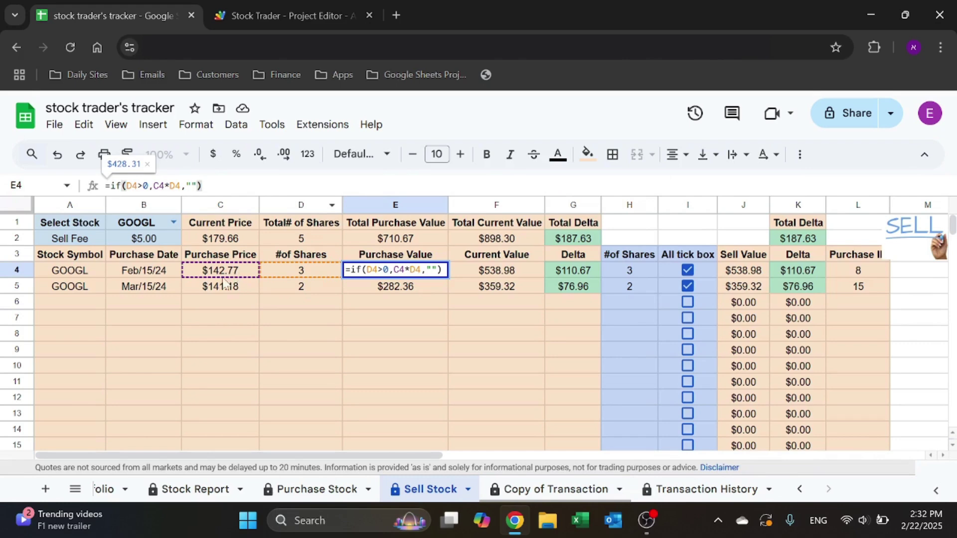
{"action": "key", "text": "Escape"}
{"action": "left_click", "coordinate": [475, 272]}
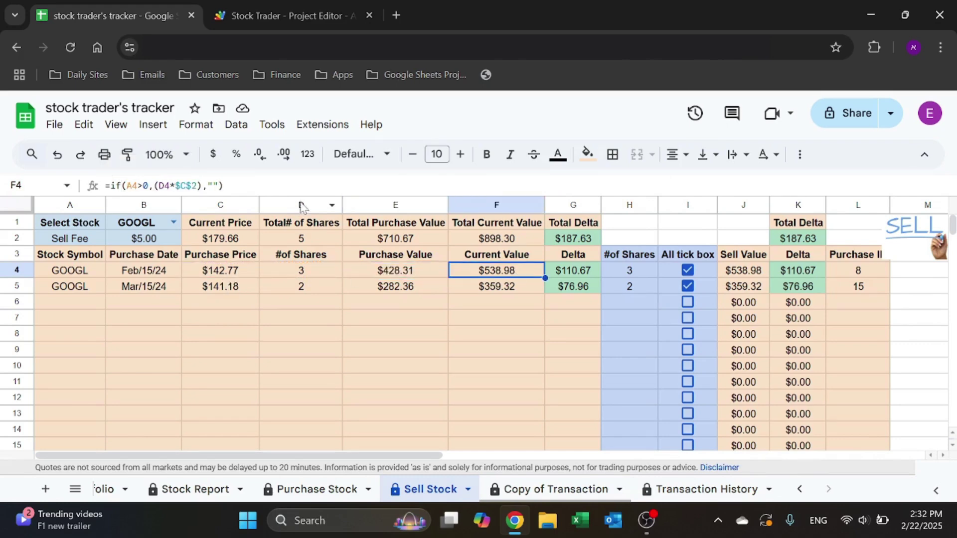
{"action": "double_click", "coordinate": [463, 270]}
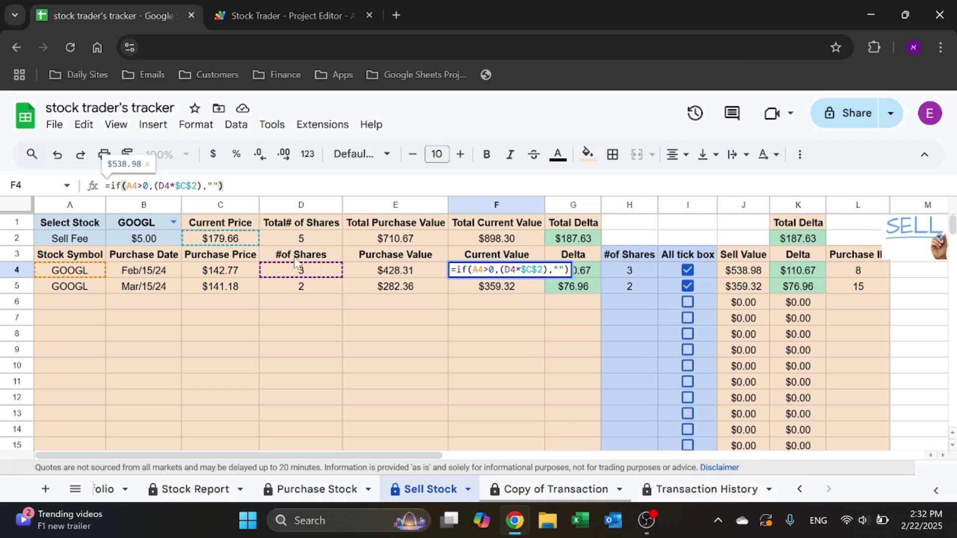
{"action": "key", "text": "Escape"}
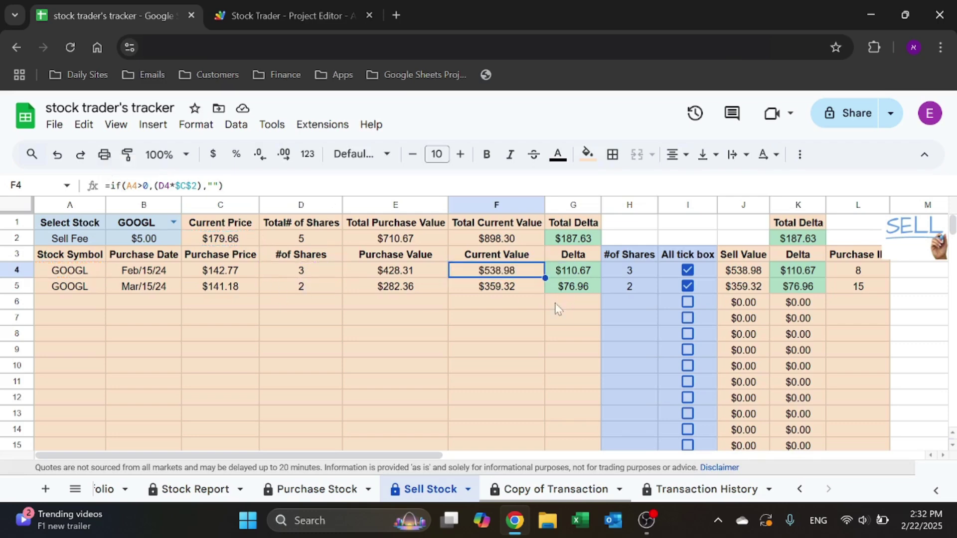
{"action": "left_click", "coordinate": [585, 272]}
{"action": "key", "text": "Return"}
{"action": "key", "text": "Escape"}
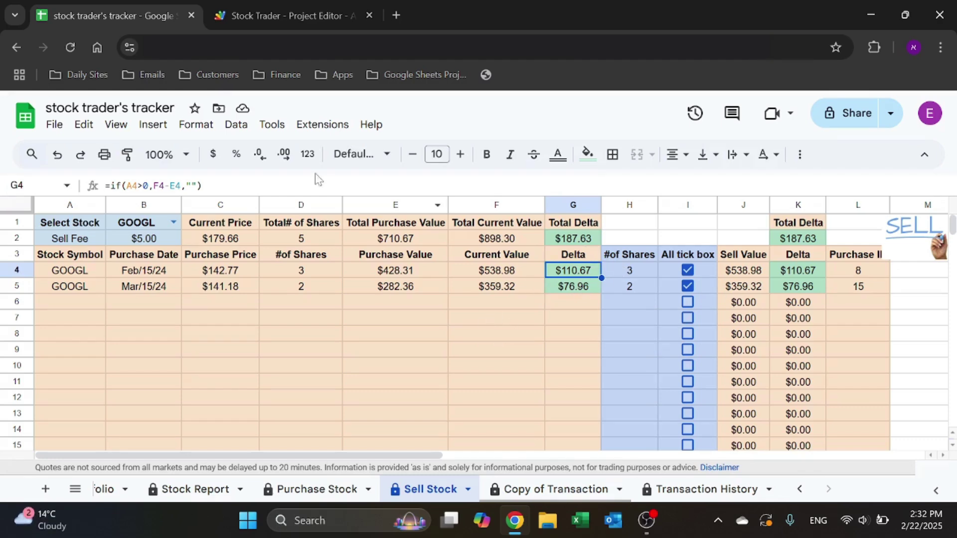
{"action": "left_click", "coordinate": [195, 126]}
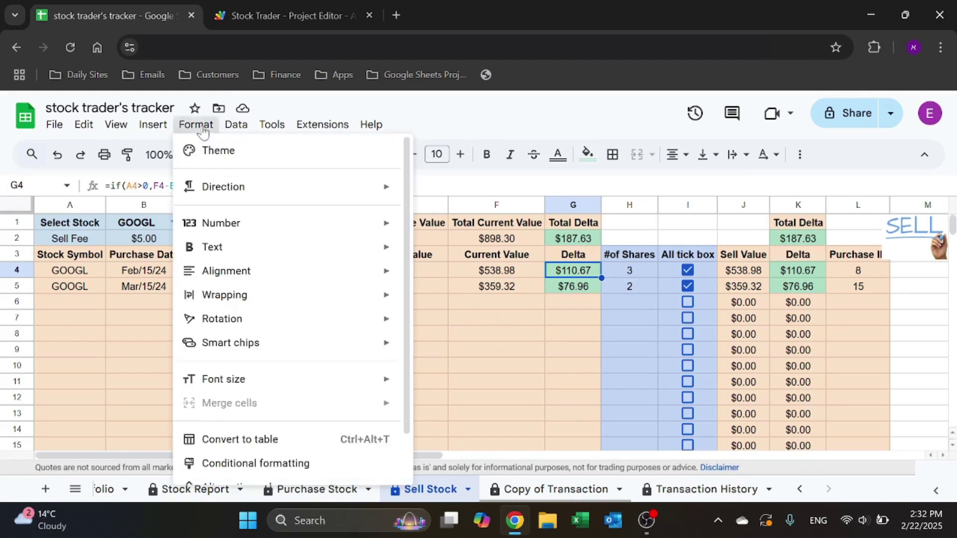
{"action": "left_click", "coordinate": [252, 464]}
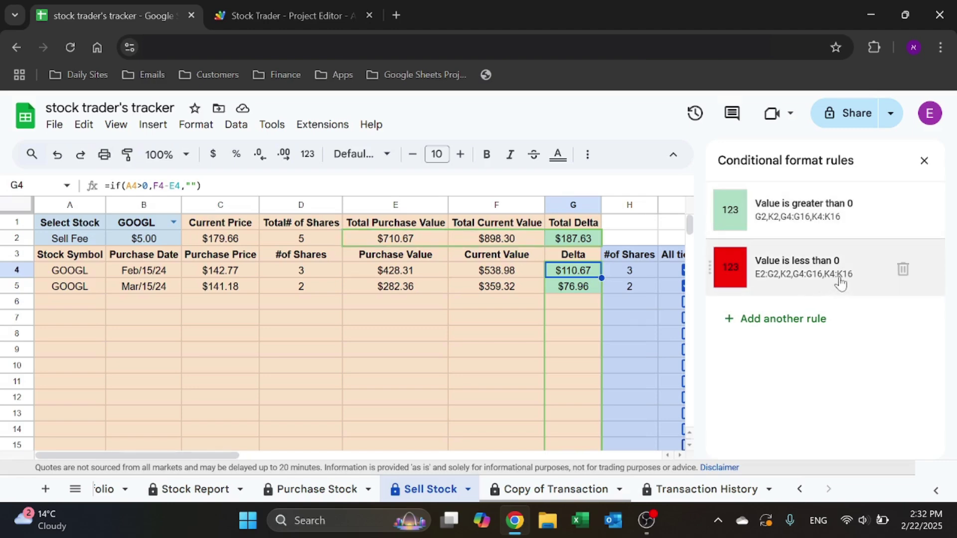
{"action": "left_click", "coordinate": [790, 329]}
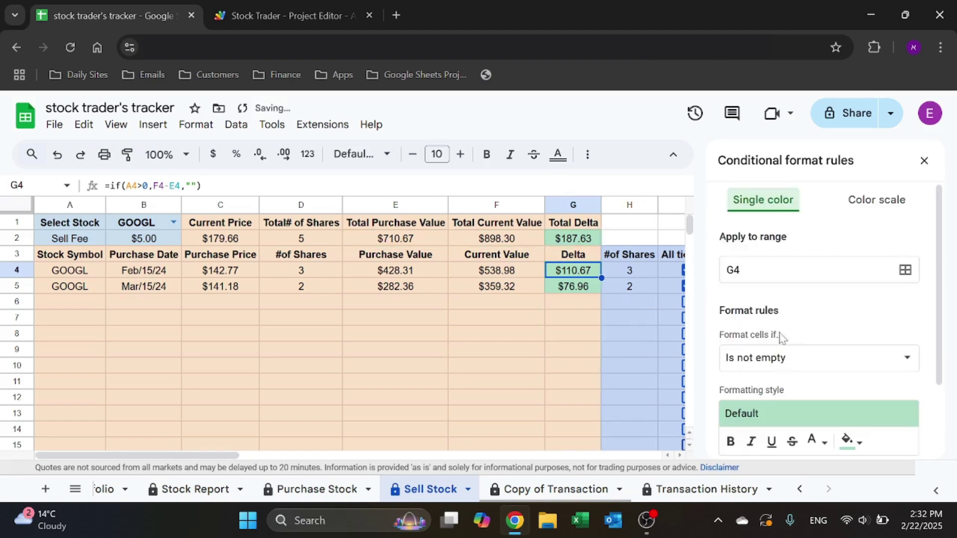
{"action": "scroll", "coordinate": [781, 296], "scroll_direction": "down", "scroll_amount": 2}
{"action": "left_click", "coordinate": [785, 284]}
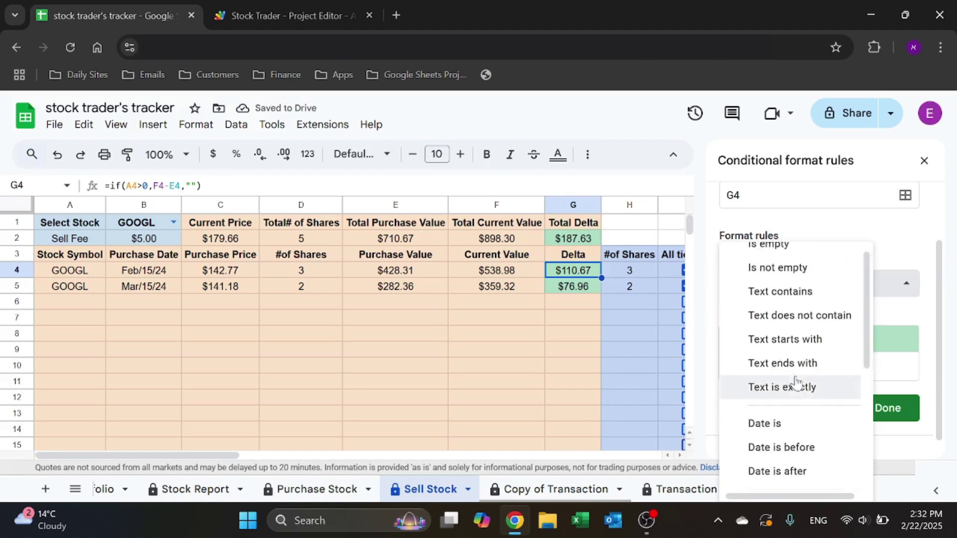
{"action": "scroll", "coordinate": [796, 381], "scroll_direction": "down", "scroll_amount": 4}
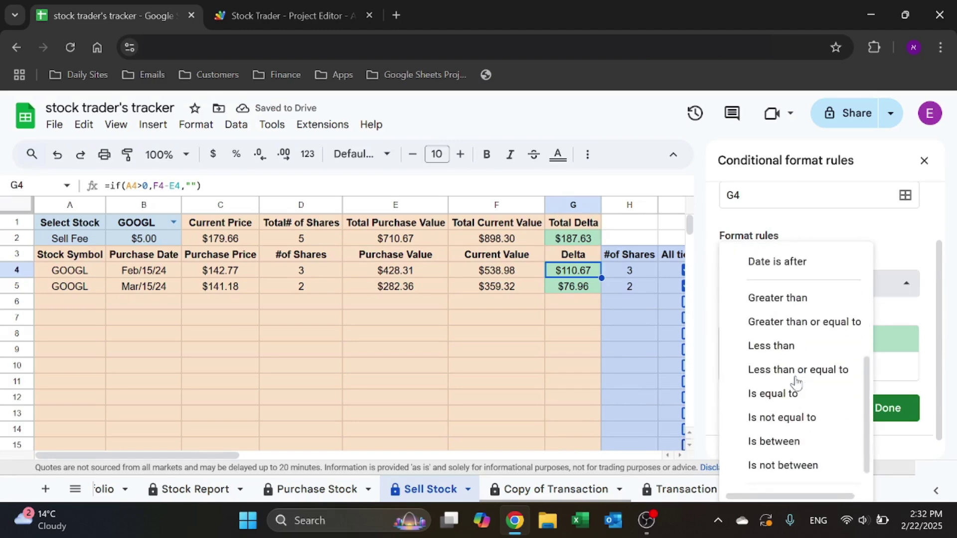
{"action": "left_click", "coordinate": [796, 297]}
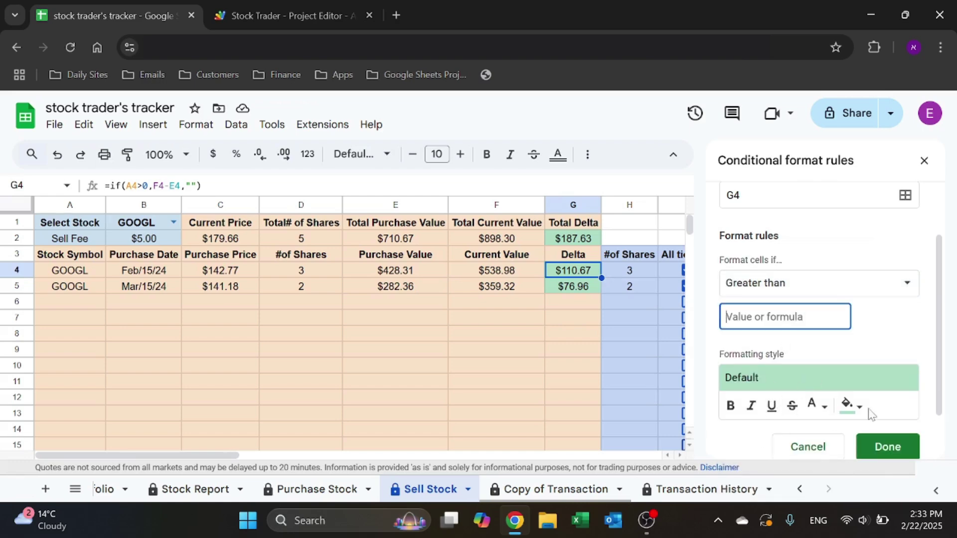
{"action": "left_click", "coordinate": [865, 411]}
{"action": "left_click", "coordinate": [865, 411]}
{"action": "left_click", "coordinate": [808, 447]}
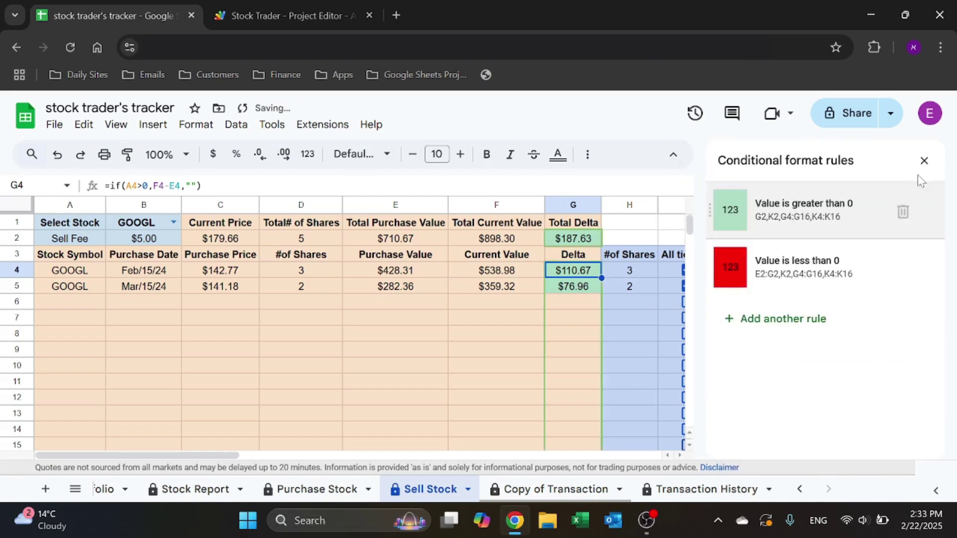
{"action": "left_click", "coordinate": [925, 161]}
{"action": "left_click", "coordinate": [508, 318]}
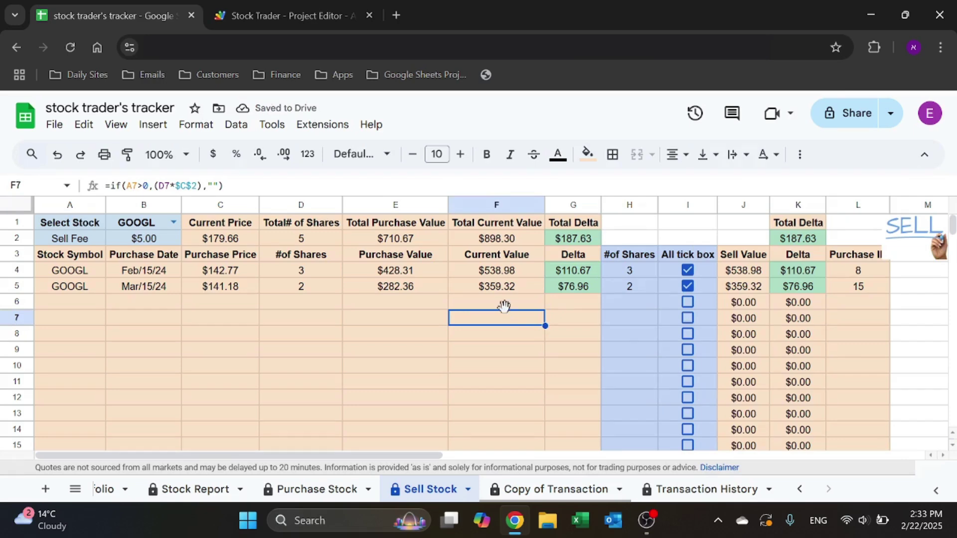
Try 5 shares in H4, acknowledge the 'column H cannot exceed column D' warning, and go to the script project.
{"action": "left_click", "coordinate": [644, 273]}
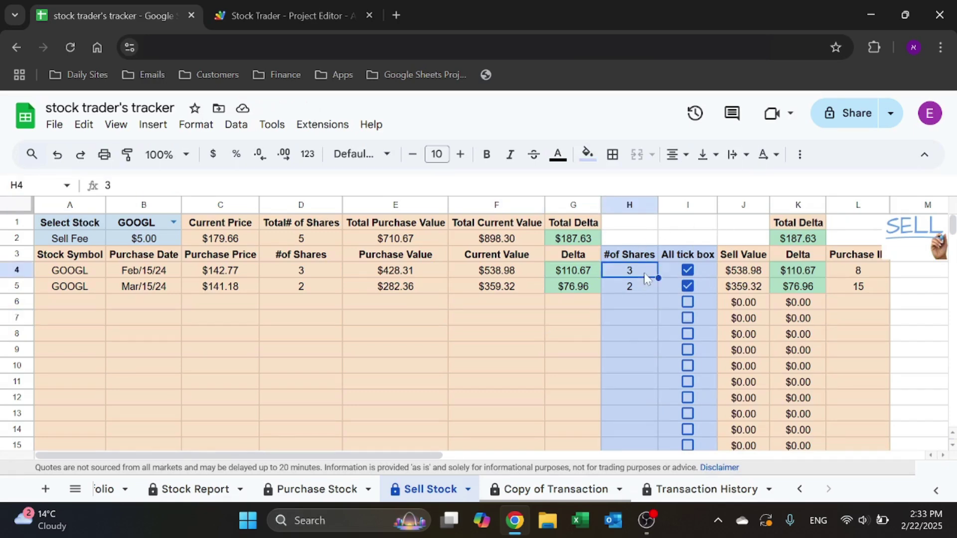
{"action": "left_click", "coordinate": [701, 271]}
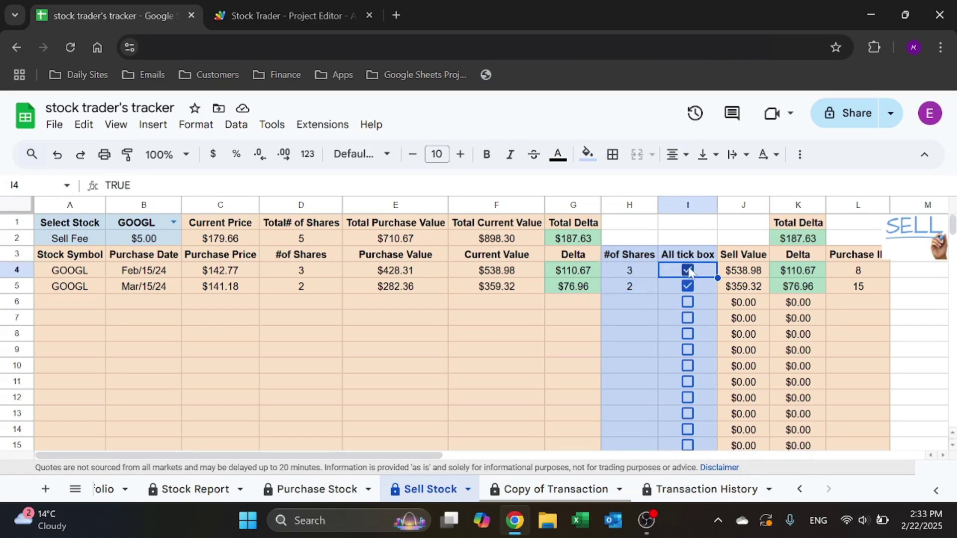
{"action": "left_click", "coordinate": [651, 274]}
{"action": "type", "text": "5"}
{"action": "key", "text": "Return"}
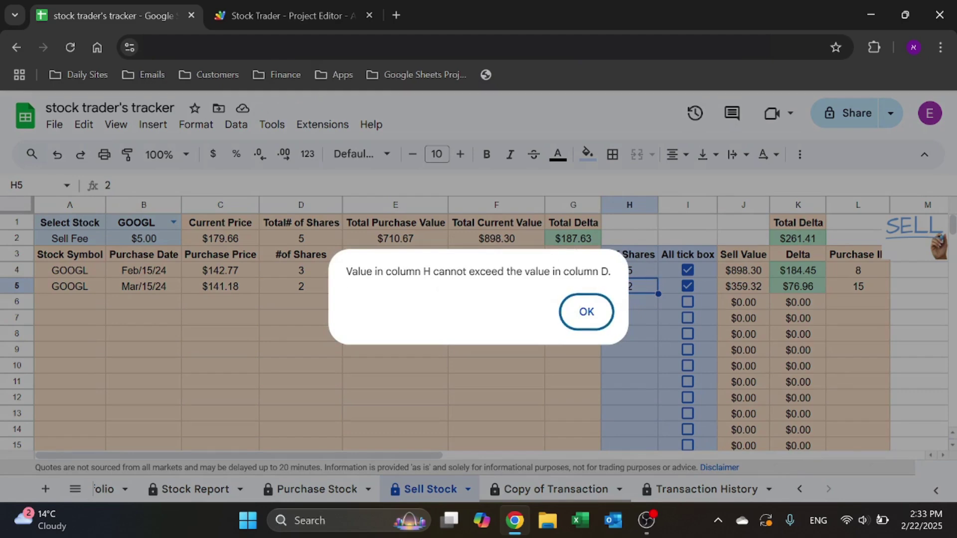
{"action": "left_click", "coordinate": [585, 312]}
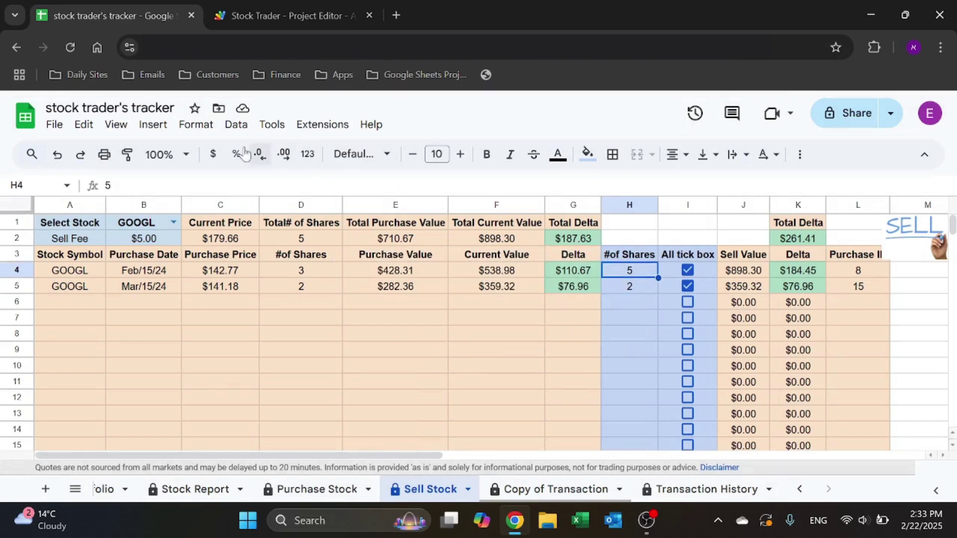
{"action": "left_click", "coordinate": [294, 1]}
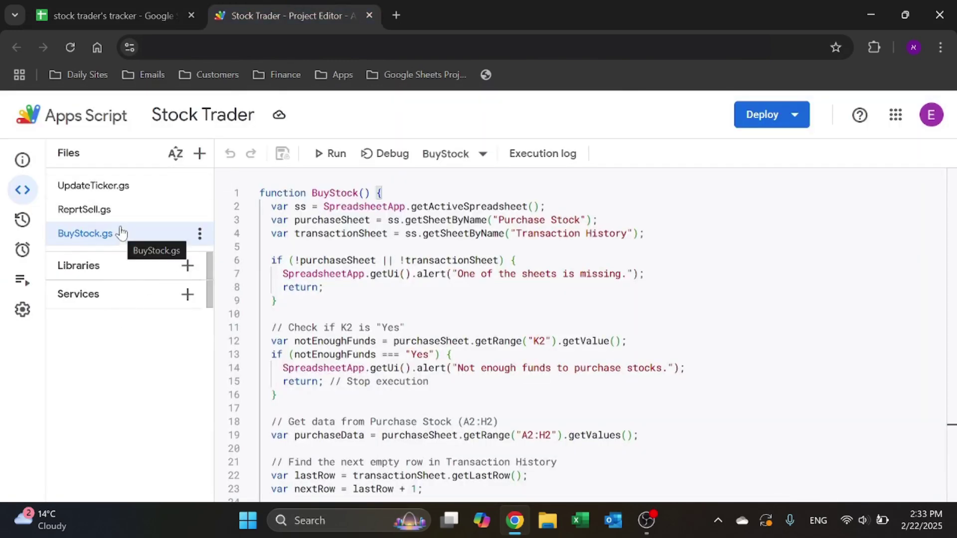
Open UpdateTicker.gs and scroll through its onEdit code.
{"action": "left_click", "coordinate": [109, 186]}
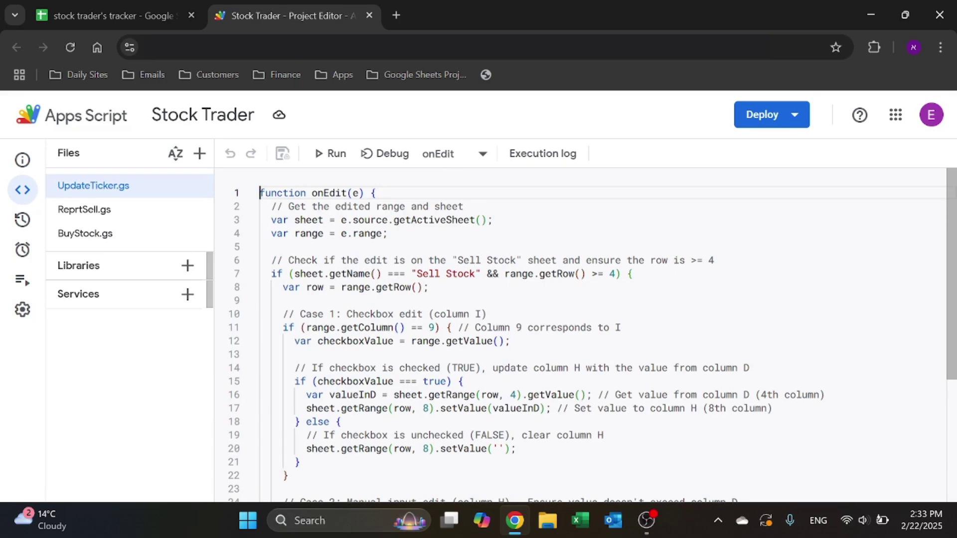
{"action": "scroll", "coordinate": [588, 334], "scroll_direction": "down", "scroll_amount": 4}
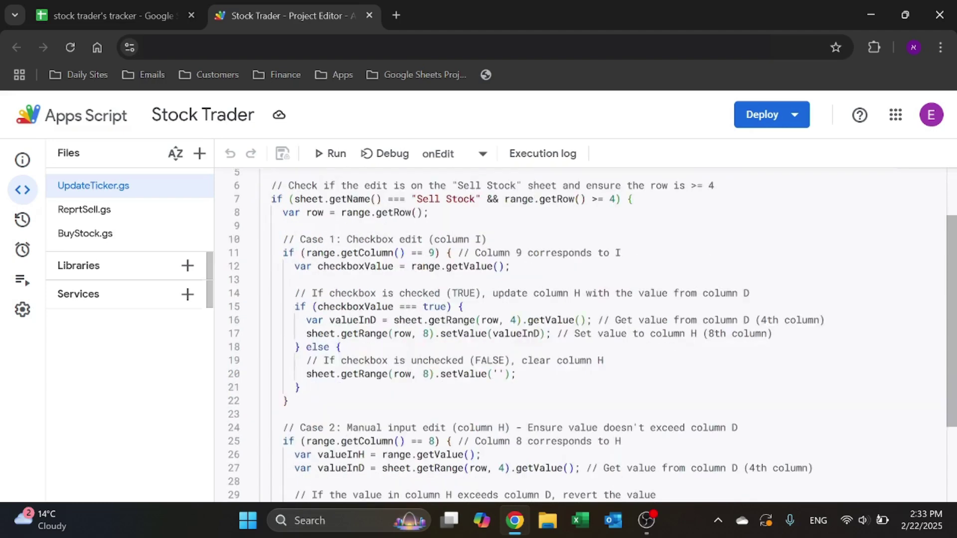
{"action": "scroll", "coordinate": [588, 334], "scroll_direction": "up", "scroll_amount": 4}
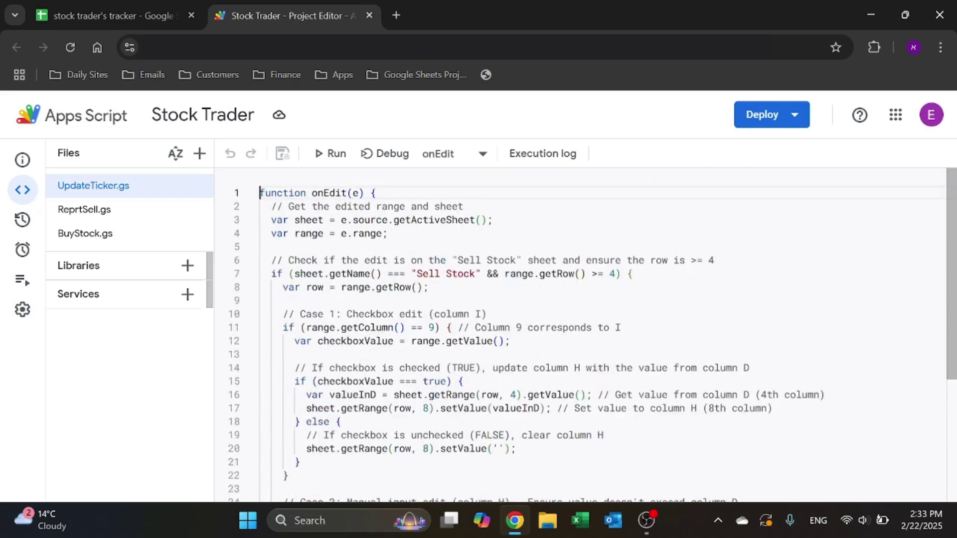
Compare the script with the Sell Stock cells H2, I1 and the #of Shares header.
{"action": "left_click", "coordinate": [125, 13]}
{"action": "left_click", "coordinate": [624, 241]}
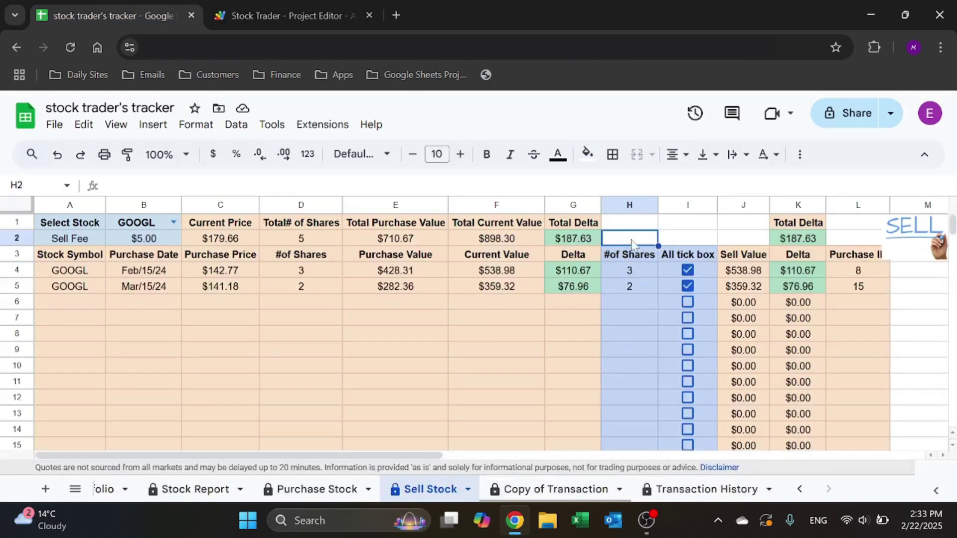
{"action": "left_click", "coordinate": [629, 254]}
{"action": "left_click", "coordinate": [688, 224]}
{"action": "left_click", "coordinate": [635, 241]}
Read further down the onEdit code, checking it against the Sell Stock sheet.
{"action": "left_click", "coordinate": [287, 15]}
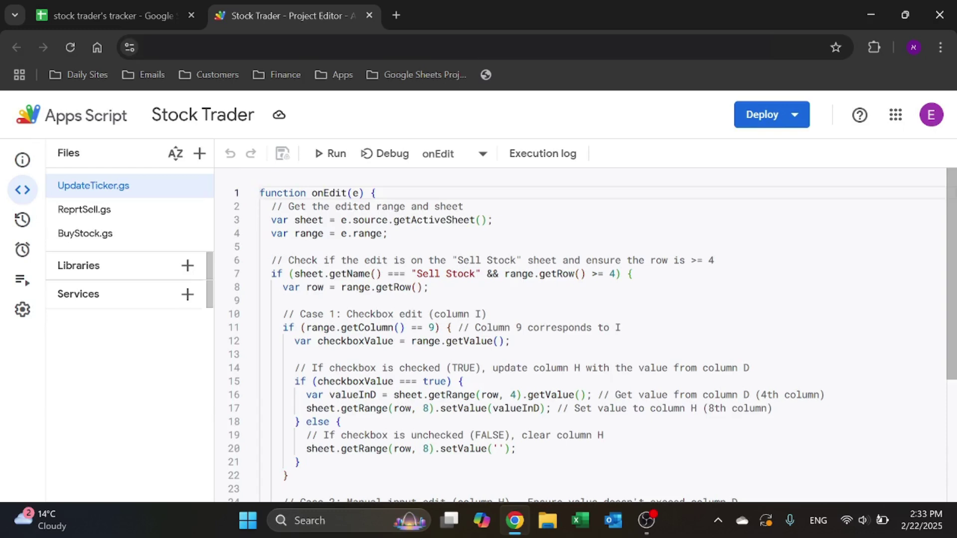
{"action": "scroll", "coordinate": [592, 336], "scroll_direction": "down", "scroll_amount": 1}
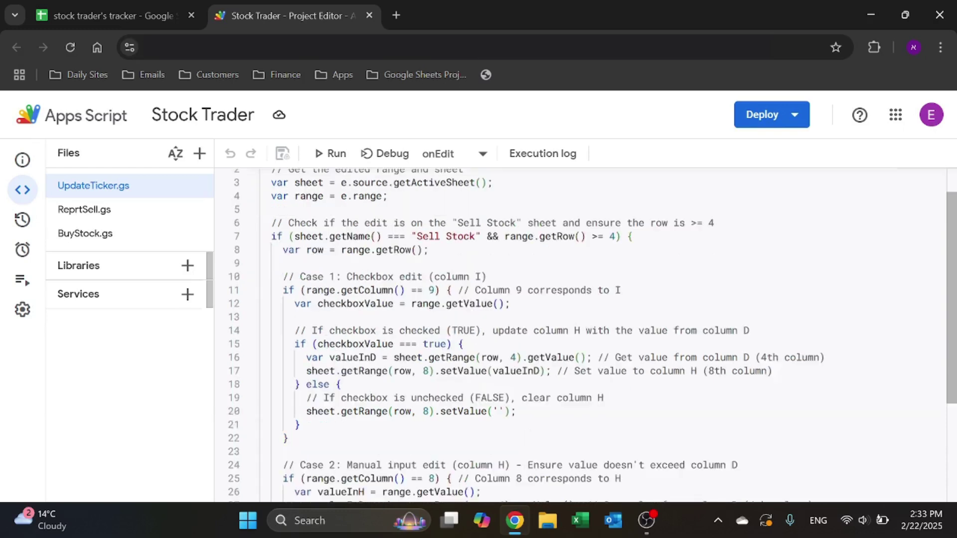
{"action": "scroll", "coordinate": [592, 335], "scroll_direction": "down", "scroll_amount": 1}
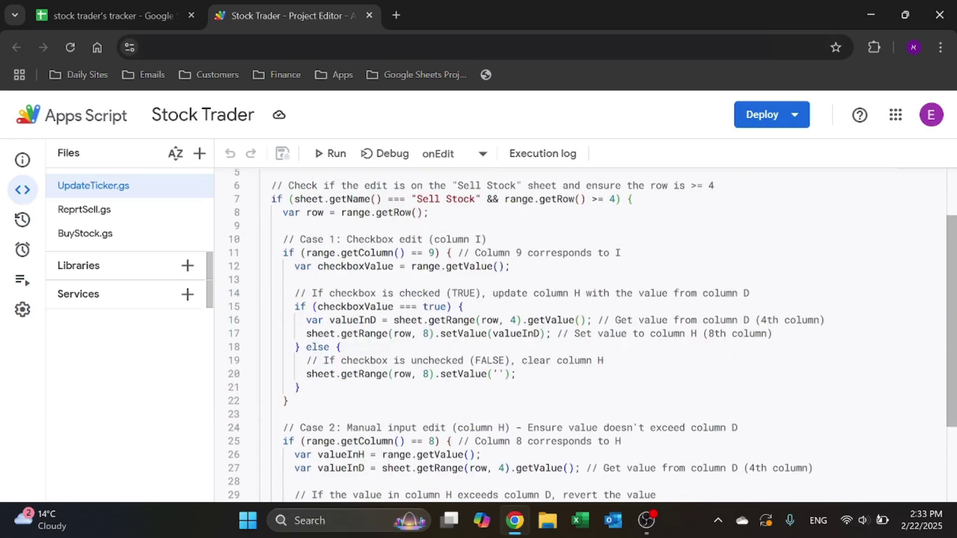
{"action": "left_click", "coordinate": [110, 15]}
{"action": "left_click", "coordinate": [313, 21]}
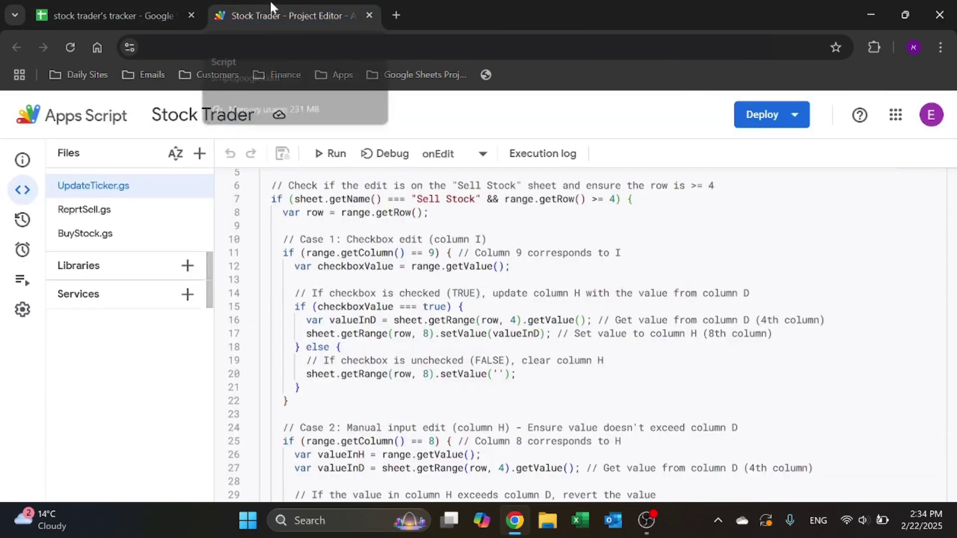
{"action": "left_click", "coordinate": [182, 10]}
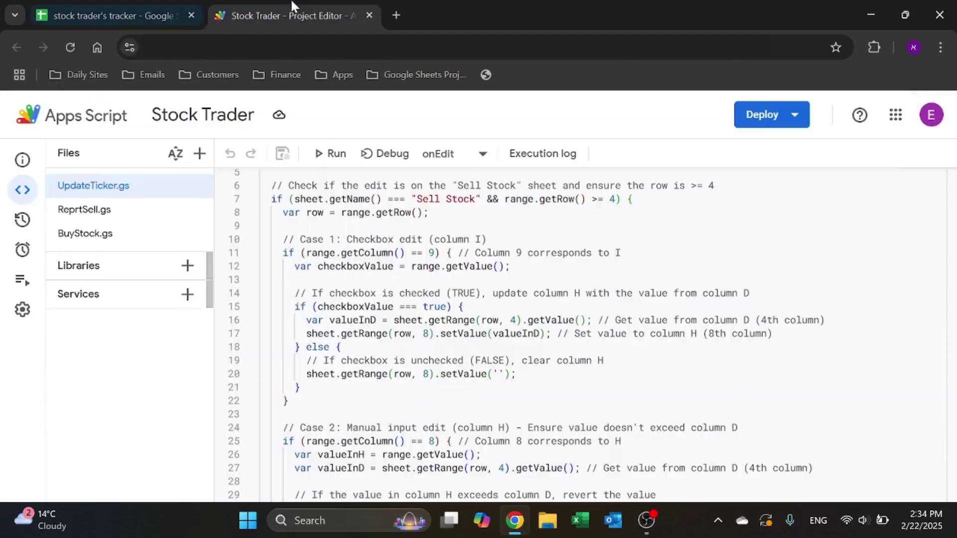
{"action": "left_click", "coordinate": [294, 10]}
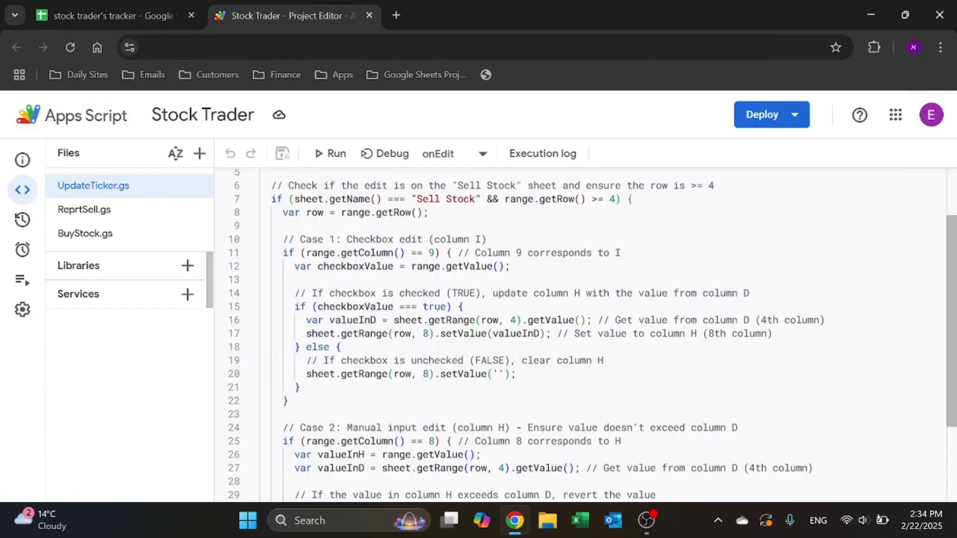
Untick and re-tick the row 4 sell checkbox so H4 fills with 3 shares.
{"action": "scroll", "coordinate": [583, 334], "scroll_direction": "up", "scroll_amount": 1}
{"action": "scroll", "coordinate": [583, 334], "scroll_direction": "down", "scroll_amount": 4}
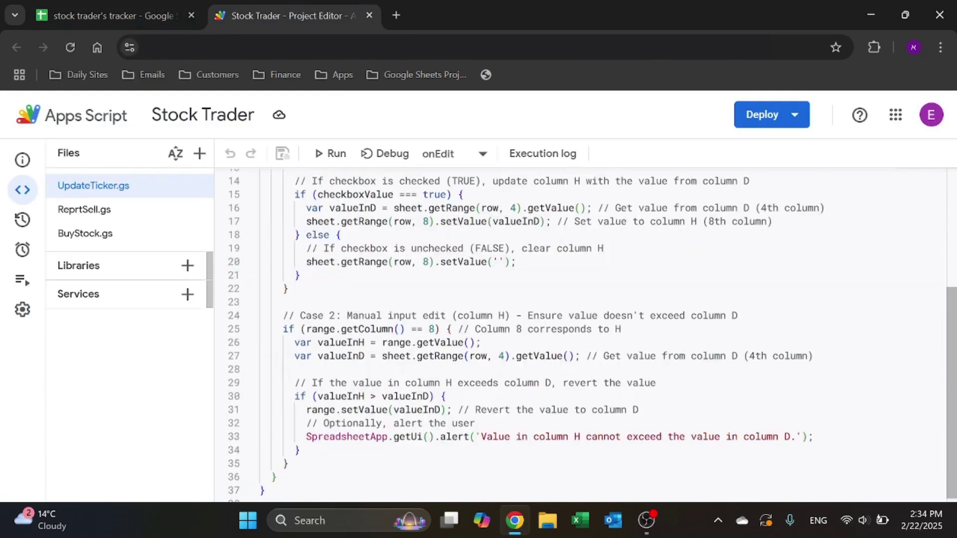
{"action": "left_click", "coordinate": [181, 7]}
{"action": "left_click", "coordinate": [688, 270]}
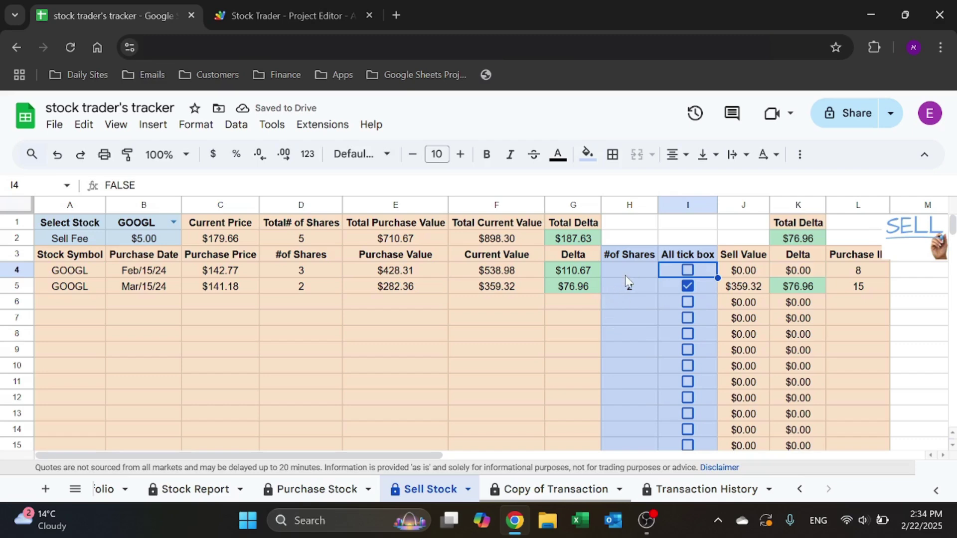
{"action": "left_click", "coordinate": [688, 272]}
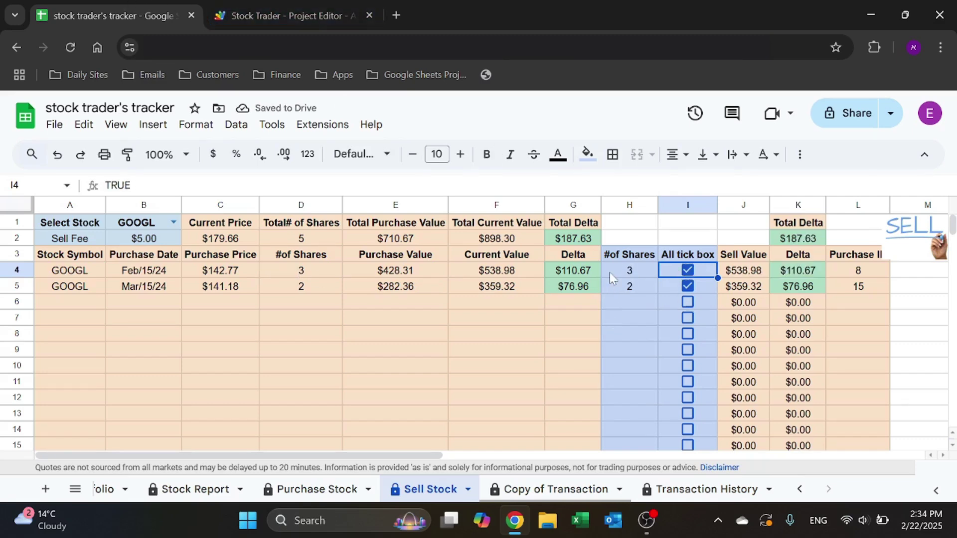
Review the onEdit script code again alongside the Sell Stock sheet.
{"action": "left_click", "coordinate": [287, 15]}
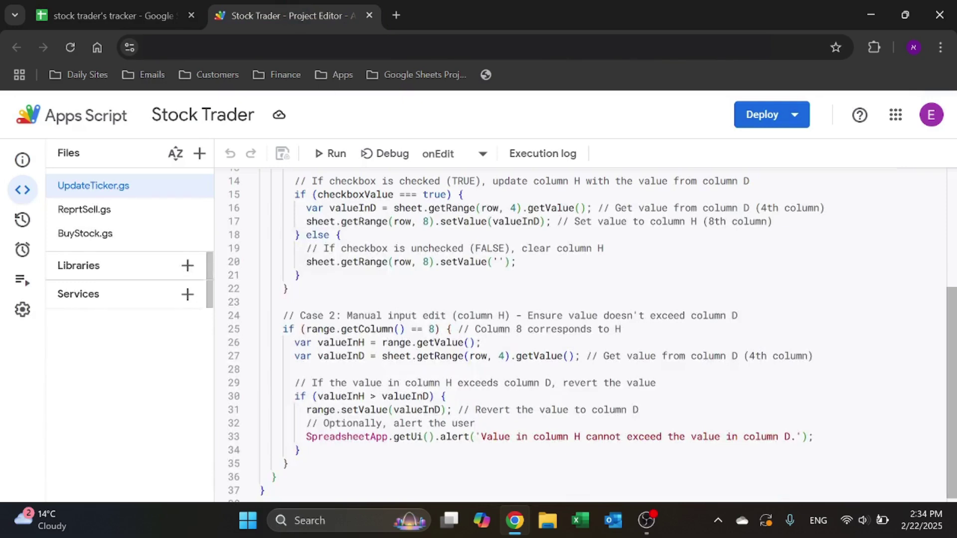
{"action": "scroll", "coordinate": [548, 334], "scroll_direction": "down", "scroll_amount": 1}
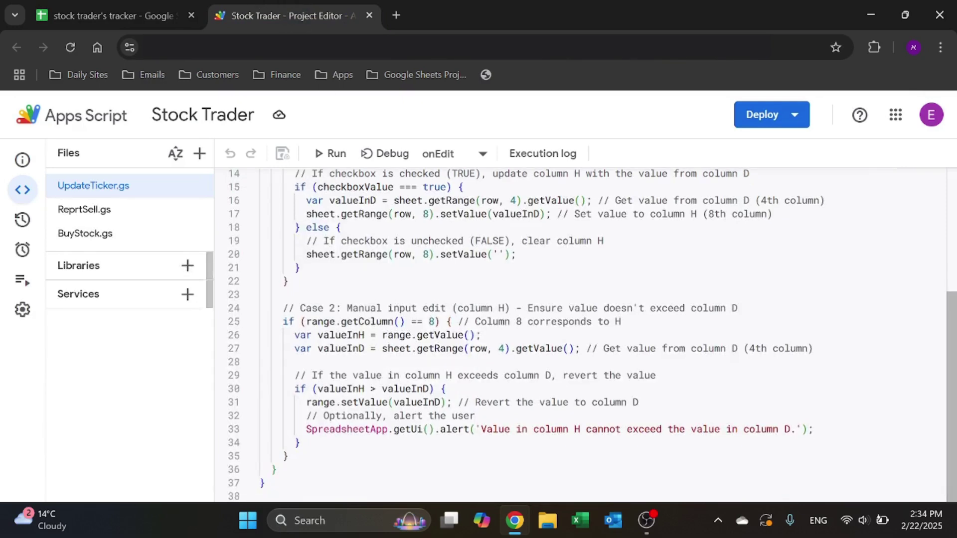
{"action": "left_click", "coordinate": [114, 16]}
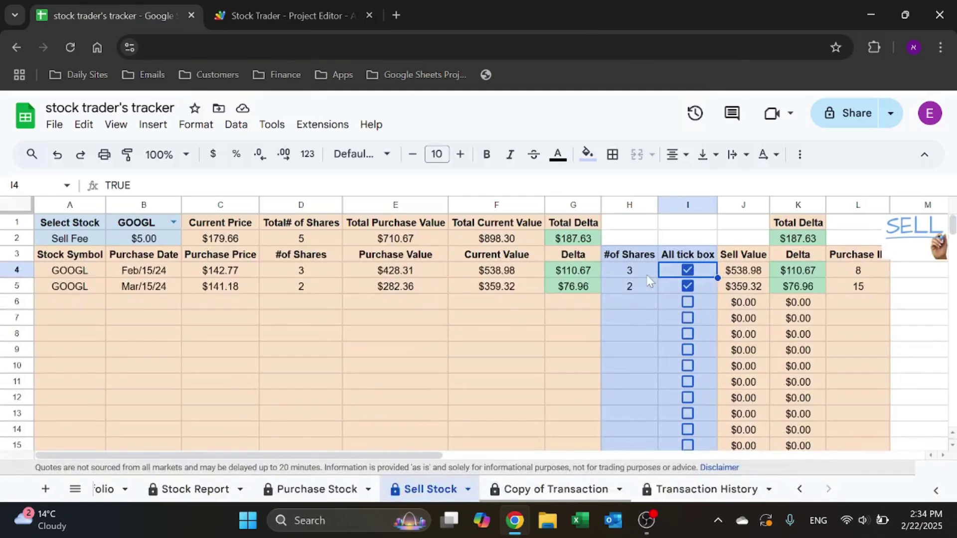
{"action": "left_click", "coordinate": [287, 15]}
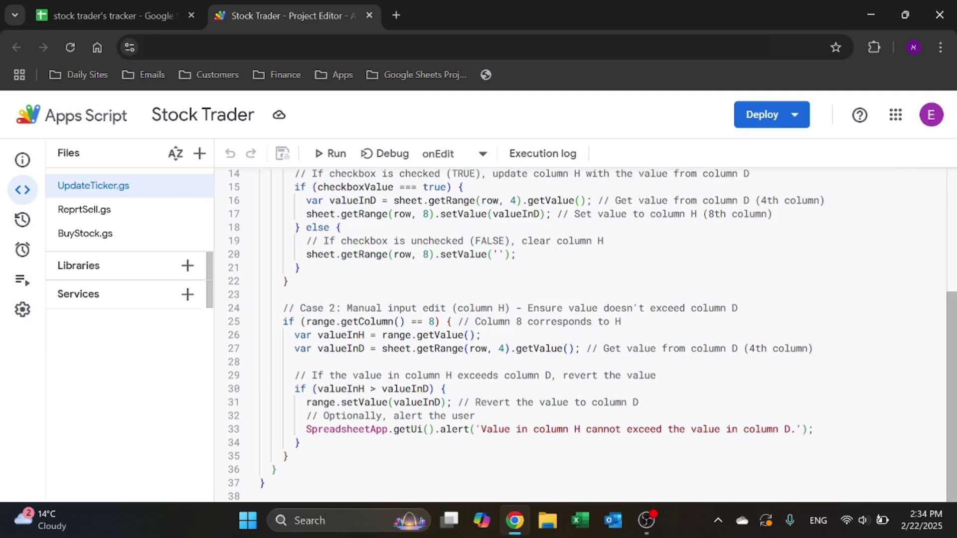
Enter 5 shares in H4 and acknowledge the script's exceeds-column-D warning.
{"action": "left_click", "coordinate": [164, 13]}
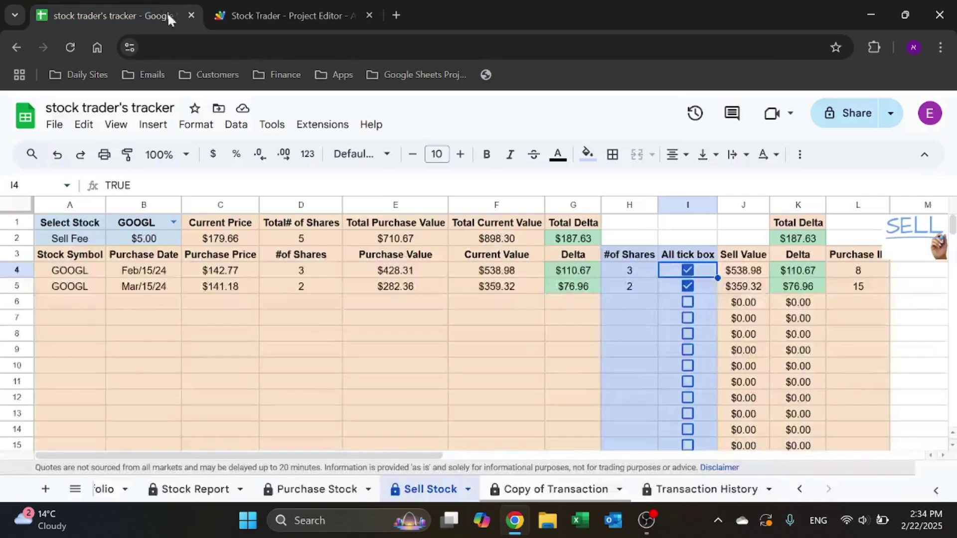
{"action": "left_click", "coordinate": [637, 261]}
{"action": "left_click", "coordinate": [629, 271]}
{"action": "type", "text": "5"}
{"action": "key", "text": "Return"}
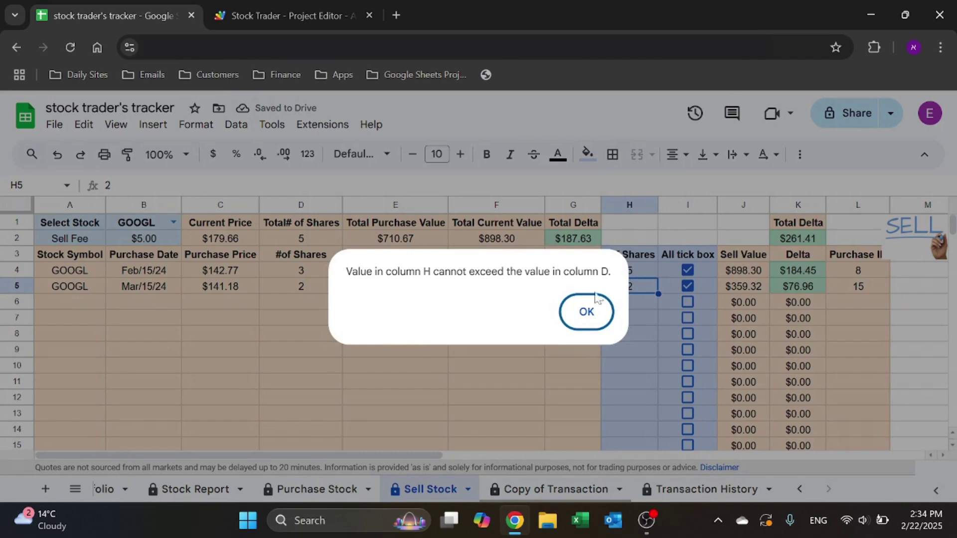
{"action": "left_click", "coordinate": [588, 310]}
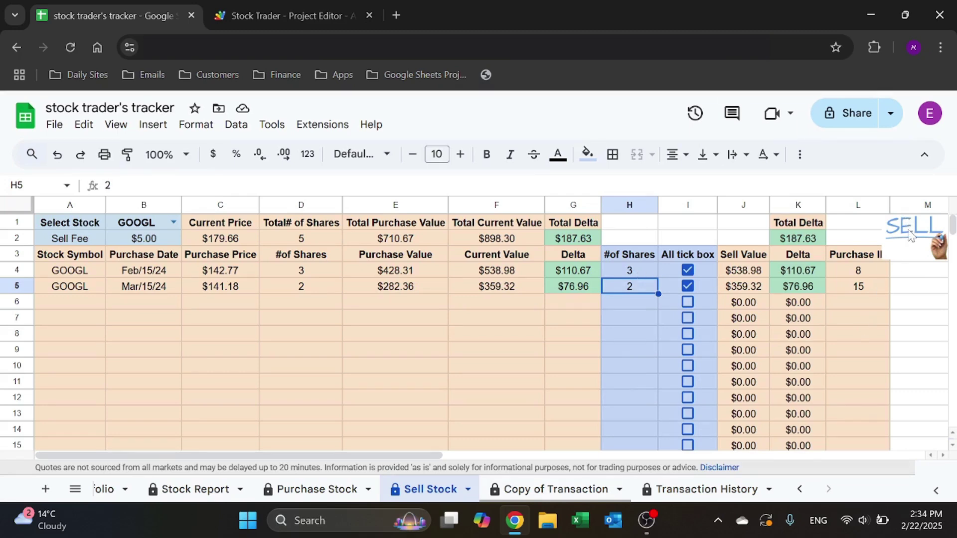
Review the Copy of Transaction headers and formulas from A1 through E2.
{"action": "left_click", "coordinate": [553, 490]}
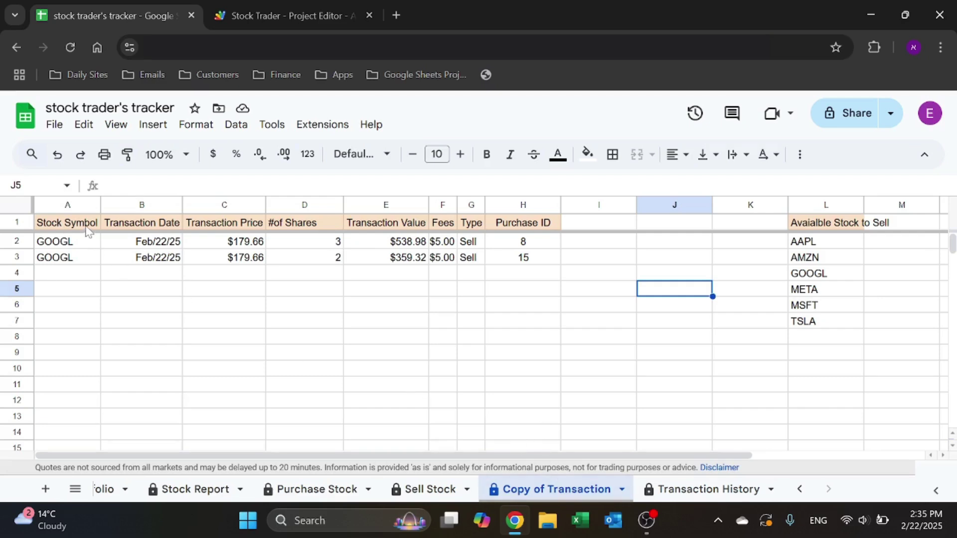
{"action": "left_click", "coordinate": [59, 227]}
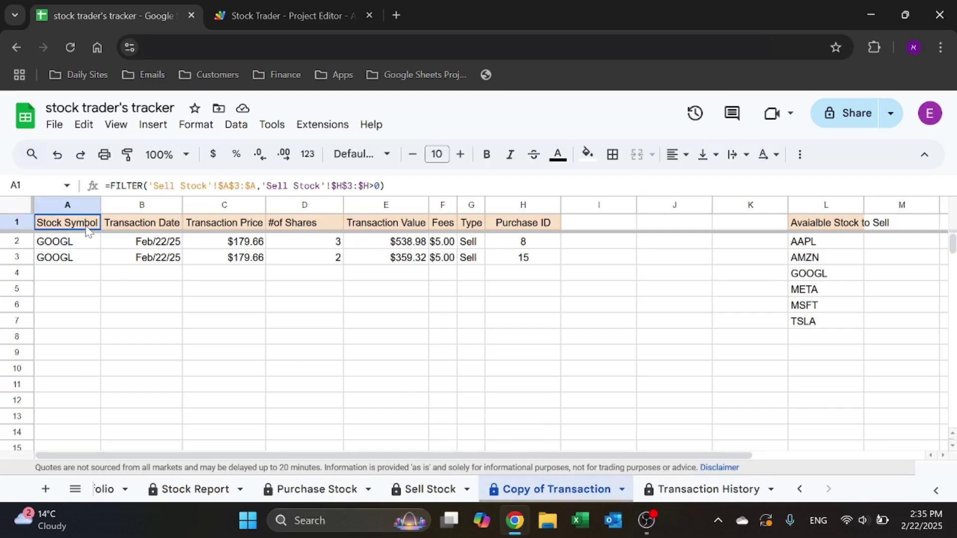
{"action": "left_click", "coordinate": [147, 227]}
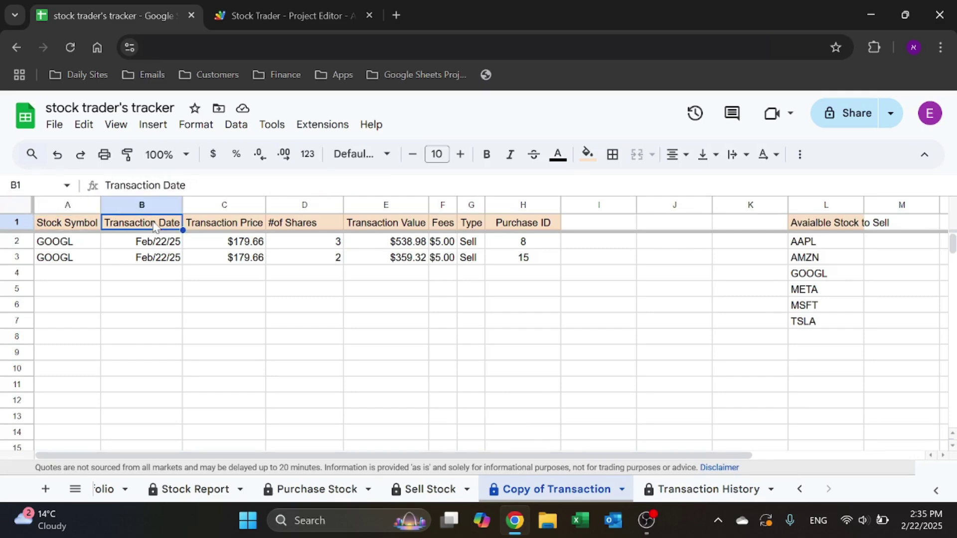
{"action": "left_click", "coordinate": [58, 223]}
{"action": "left_click", "coordinate": [152, 241]}
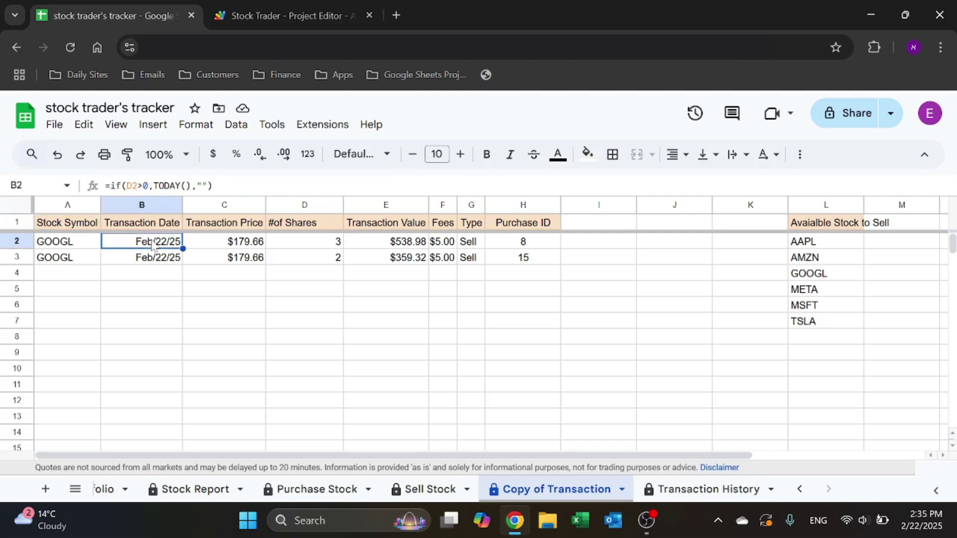
{"action": "left_click", "coordinate": [229, 228]}
{"action": "left_click", "coordinate": [233, 247]}
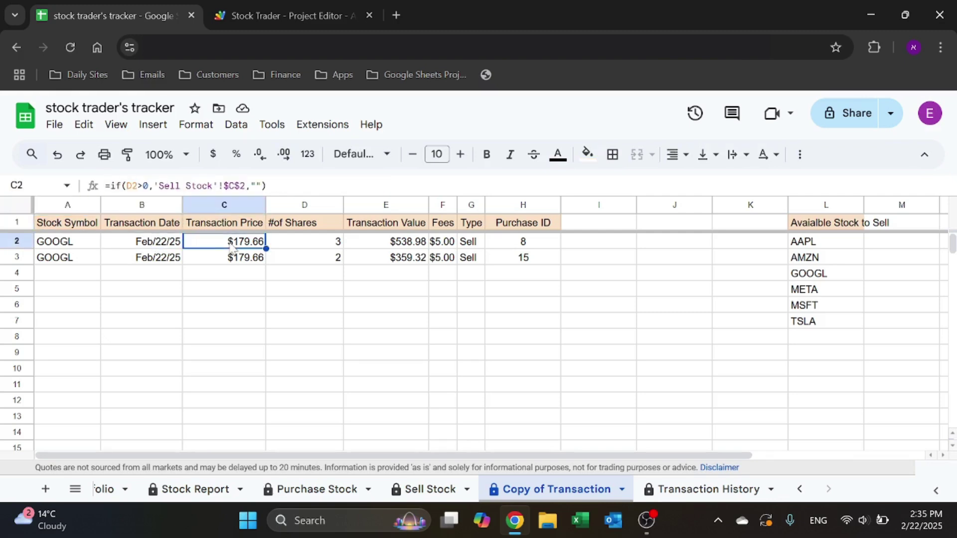
{"action": "left_click", "coordinate": [328, 249]}
{"action": "left_click", "coordinate": [335, 227]}
{"action": "left_click", "coordinate": [396, 226]}
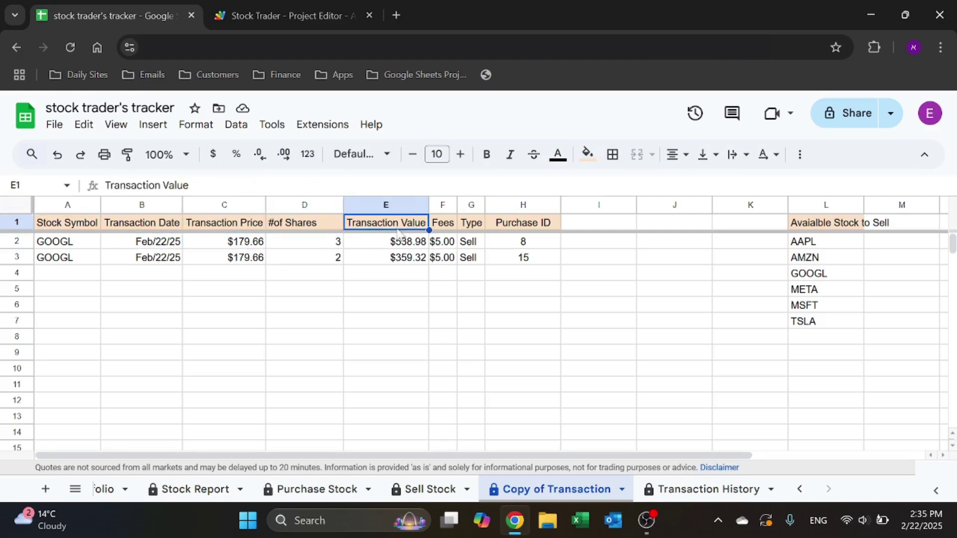
{"action": "left_click", "coordinate": [403, 244]}
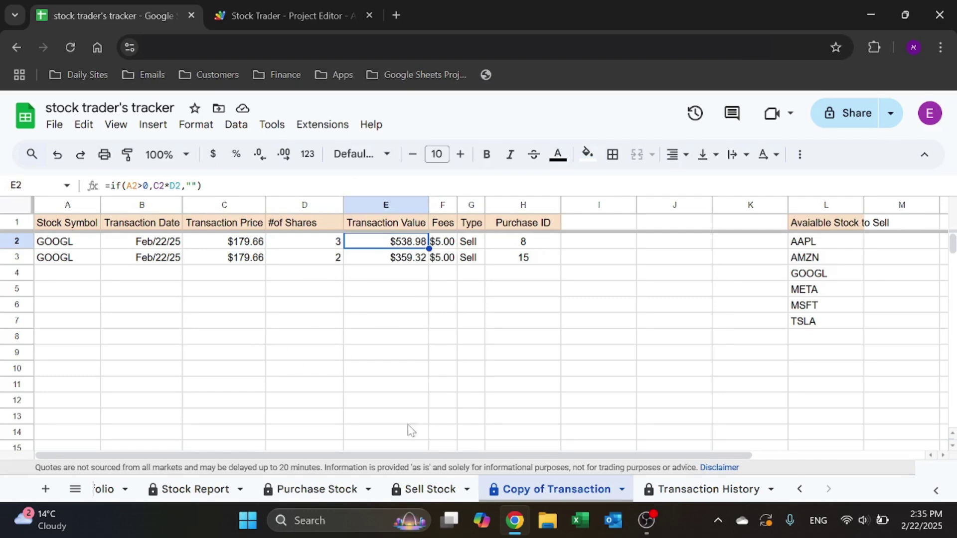
Untick the row 4 sell checkbox on the Sell Stock sheet.
{"action": "left_click", "coordinate": [430, 489]}
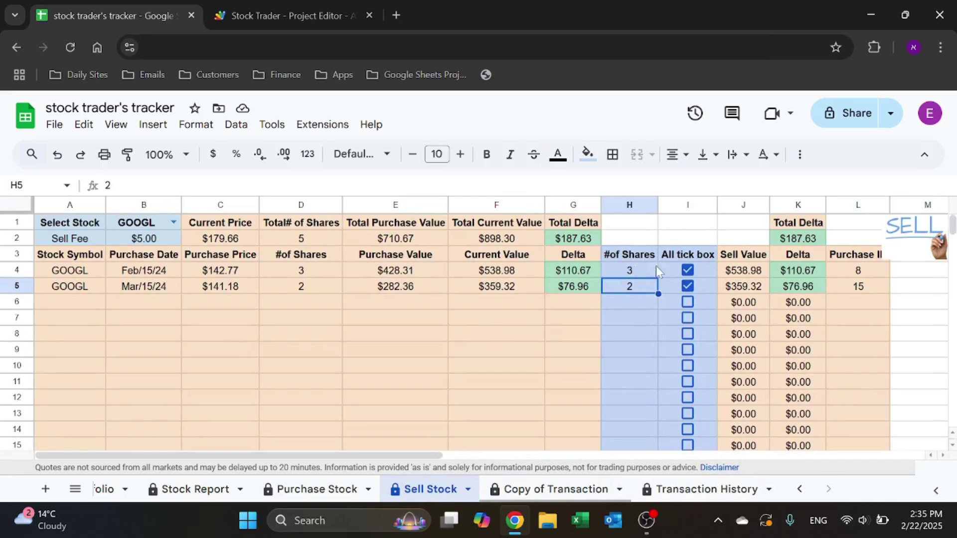
{"action": "key", "text": "Up"}
{"action": "key", "text": "Right"}
{"action": "key", "text": "space"}
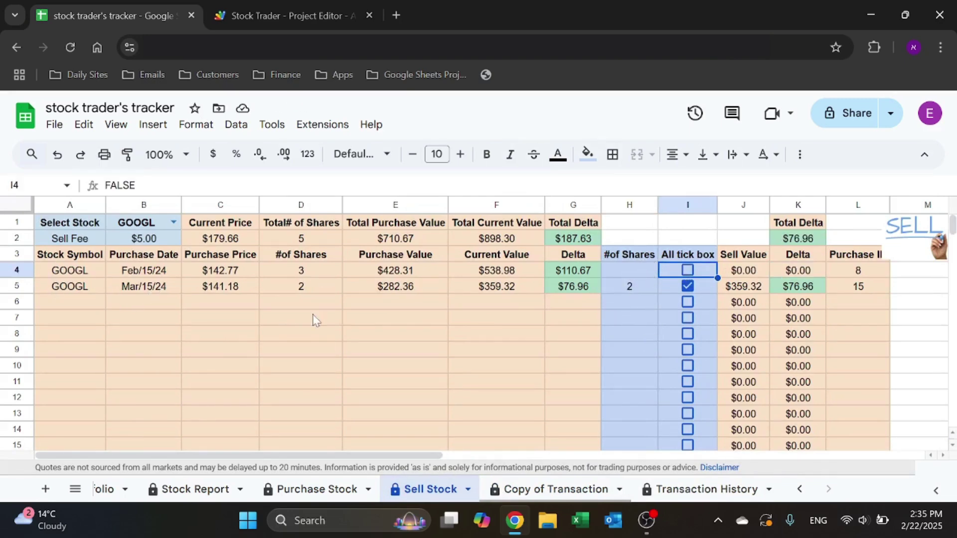
Check the remaining GOOGL row's FILTER, date and price formulas on Copy of Transaction.
{"action": "left_click", "coordinate": [520, 487]}
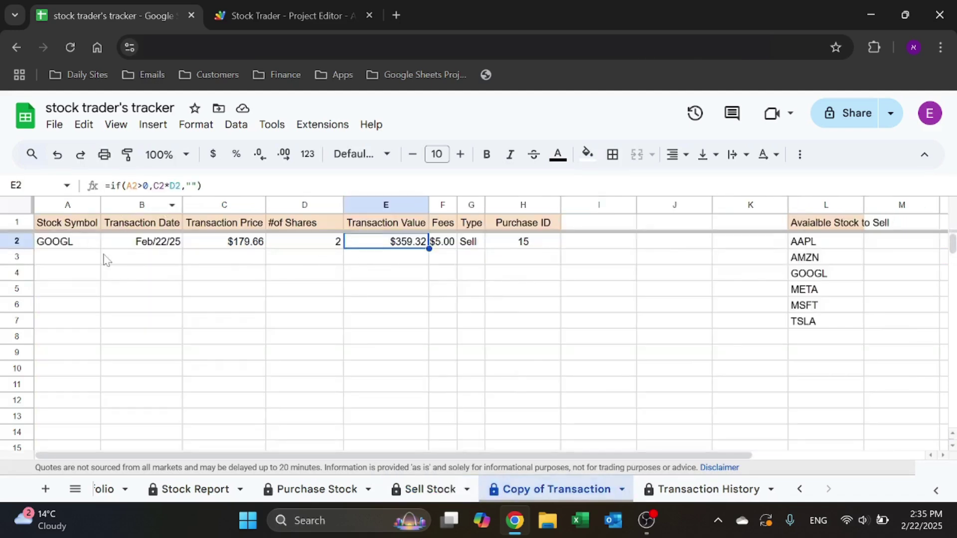
{"action": "left_click", "coordinate": [84, 244]}
{"action": "left_click", "coordinate": [89, 227]}
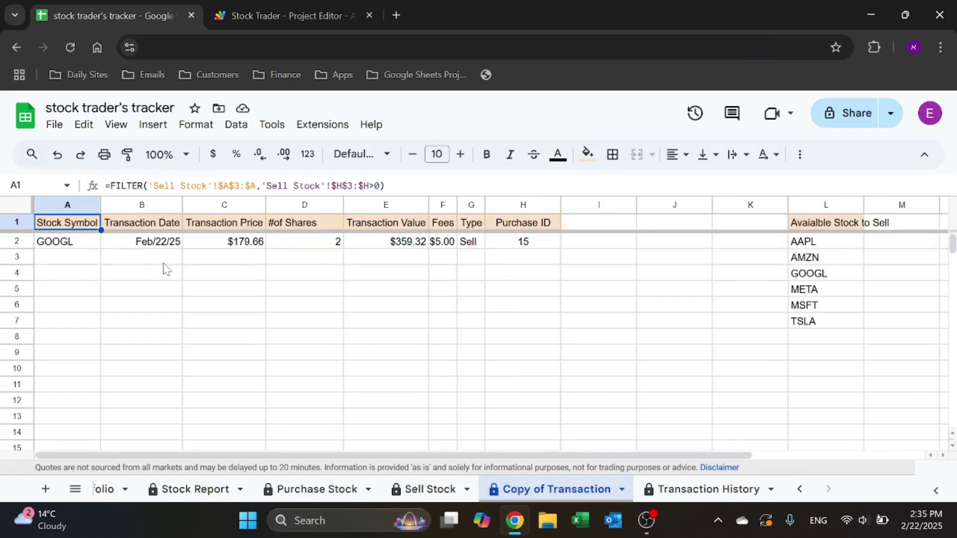
{"action": "left_click", "coordinate": [154, 244]}
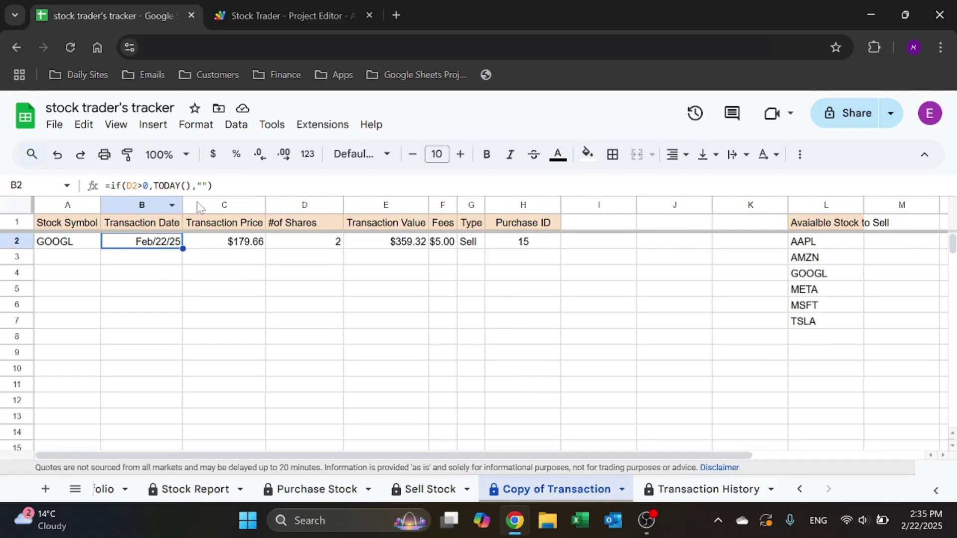
{"action": "left_click", "coordinate": [248, 248]}
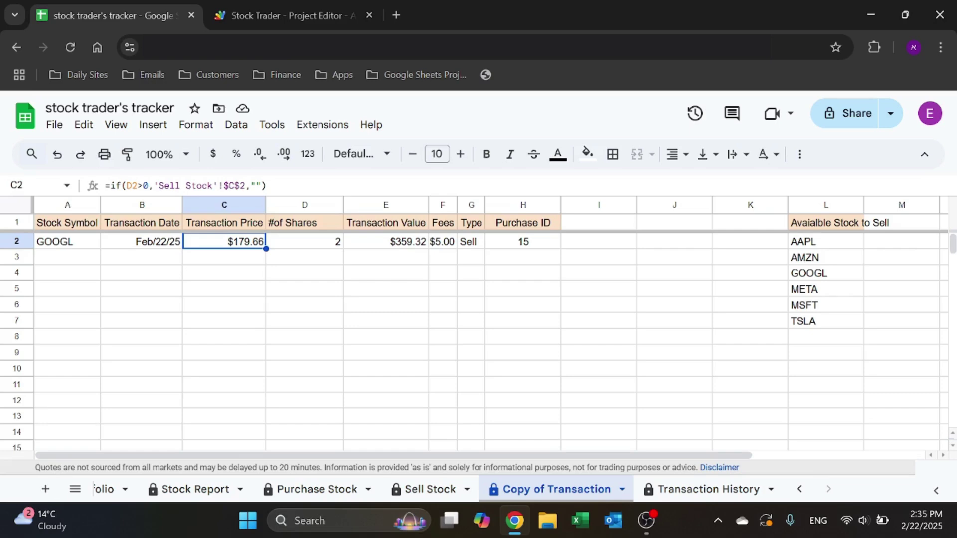
{"action": "left_click", "coordinate": [425, 491]}
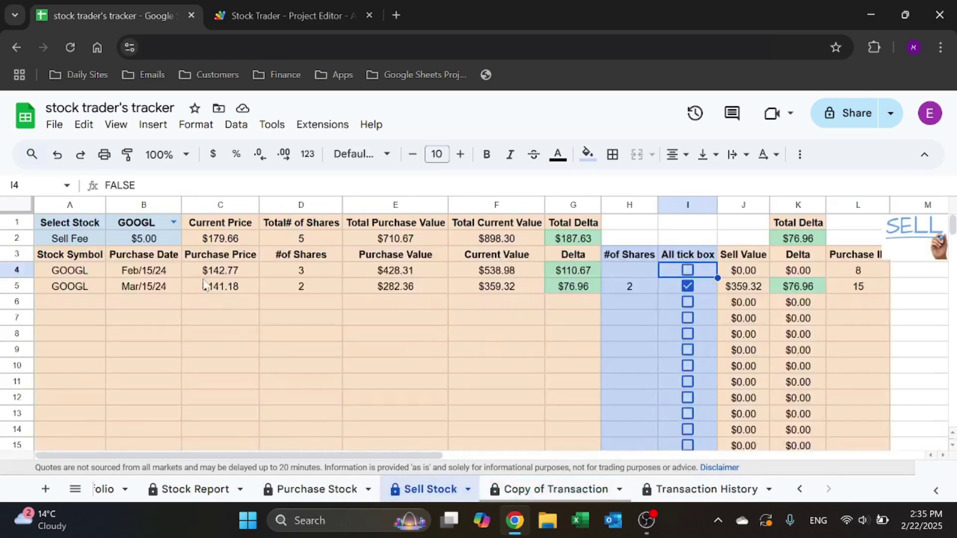
Inspect the share count in D2 and the value and fee formulas in E2 and F2.
{"action": "left_click", "coordinate": [544, 490]}
{"action": "left_click", "coordinate": [300, 248]}
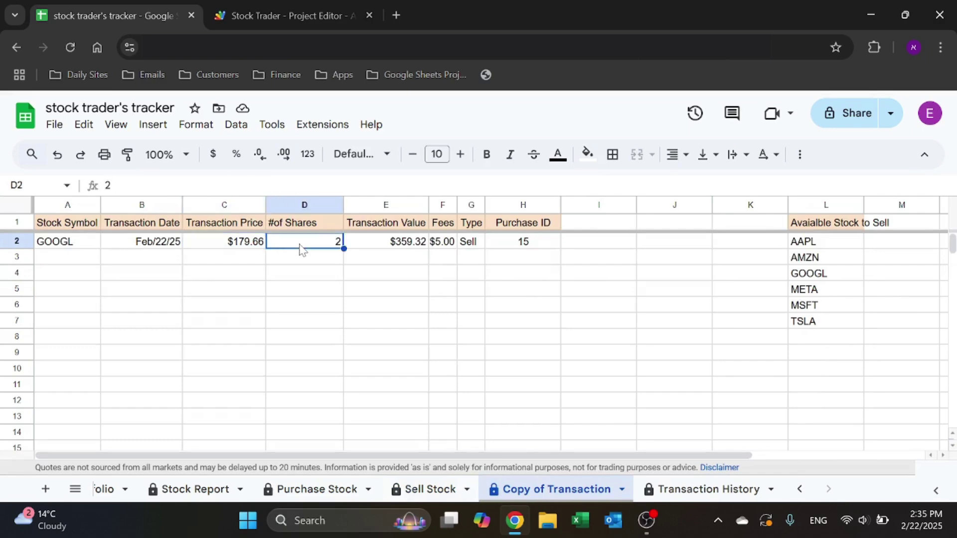
{"action": "key", "text": "Up"}
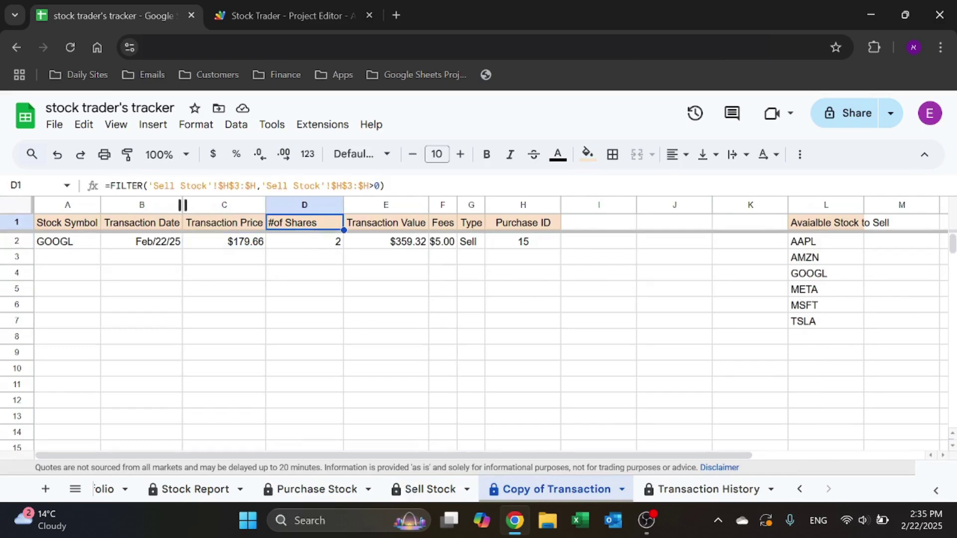
{"action": "left_click", "coordinate": [409, 227]}
{"action": "left_click", "coordinate": [411, 244]}
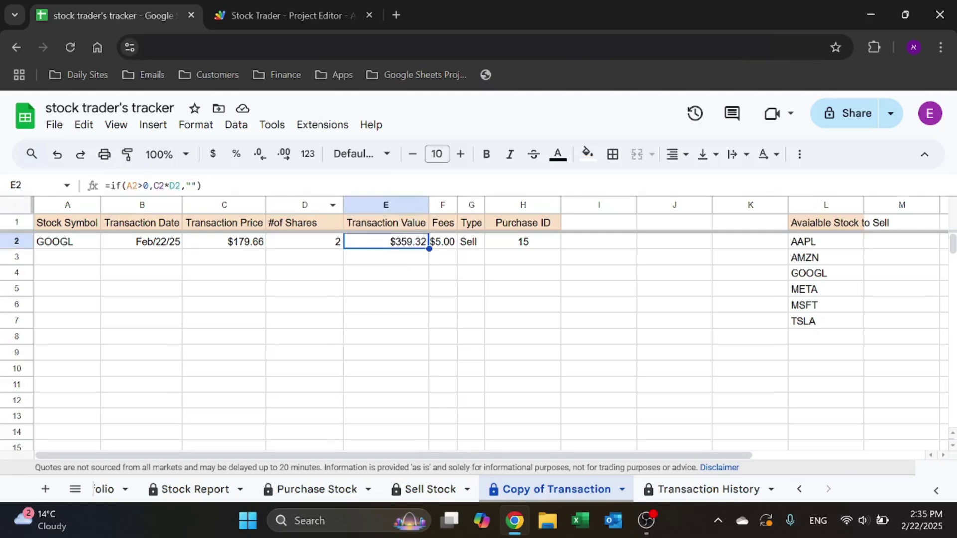
{"action": "double_click", "coordinate": [411, 244]}
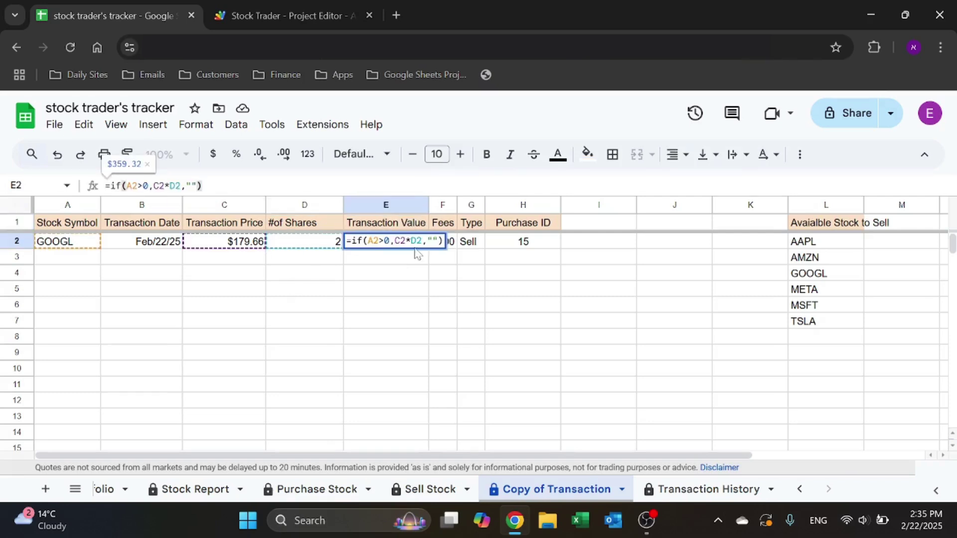
{"action": "key", "text": "Escape"}
{"action": "left_click", "coordinate": [441, 244]}
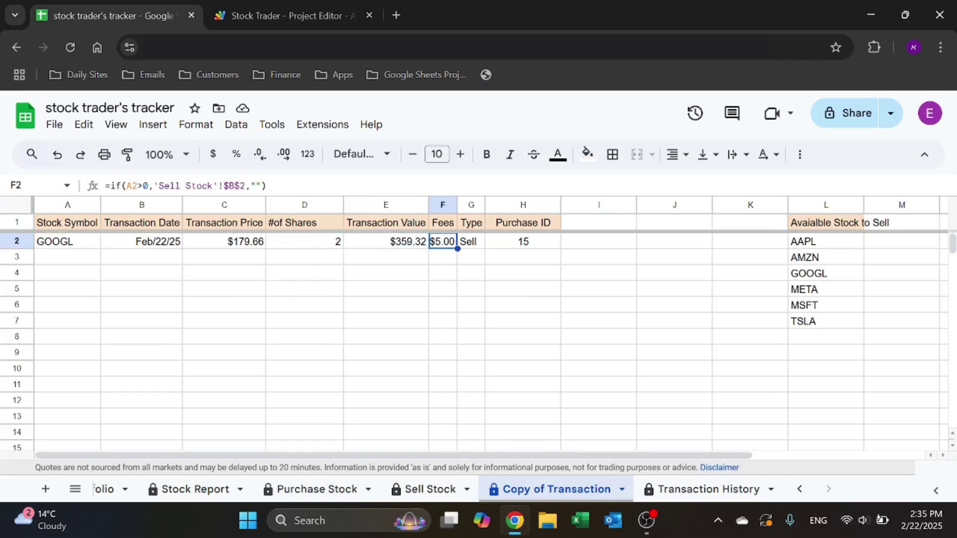
Check the Sell Stock fee source, then the Type and Purchase ID formulas in G2 and H2.
{"action": "left_click", "coordinate": [442, 489]}
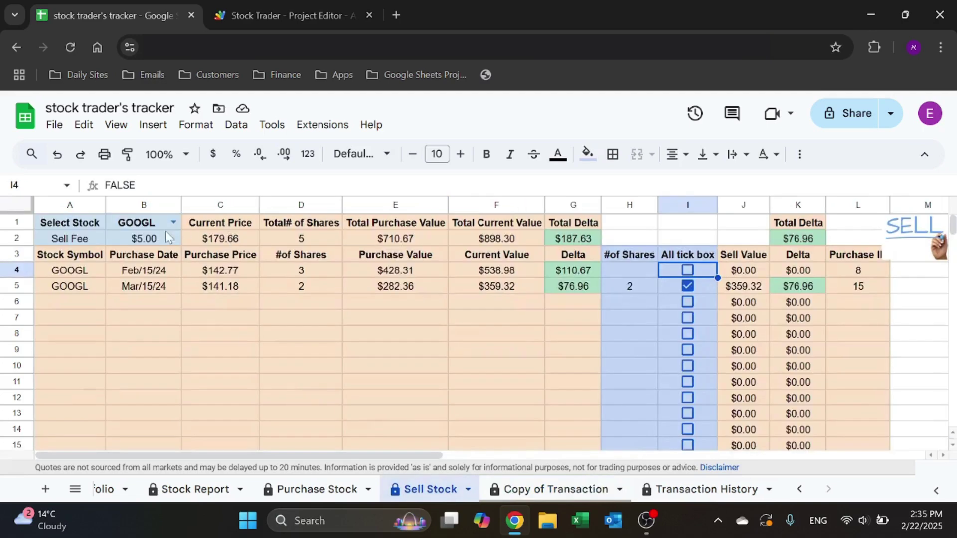
{"action": "left_click", "coordinate": [562, 489]}
{"action": "left_click", "coordinate": [474, 244]}
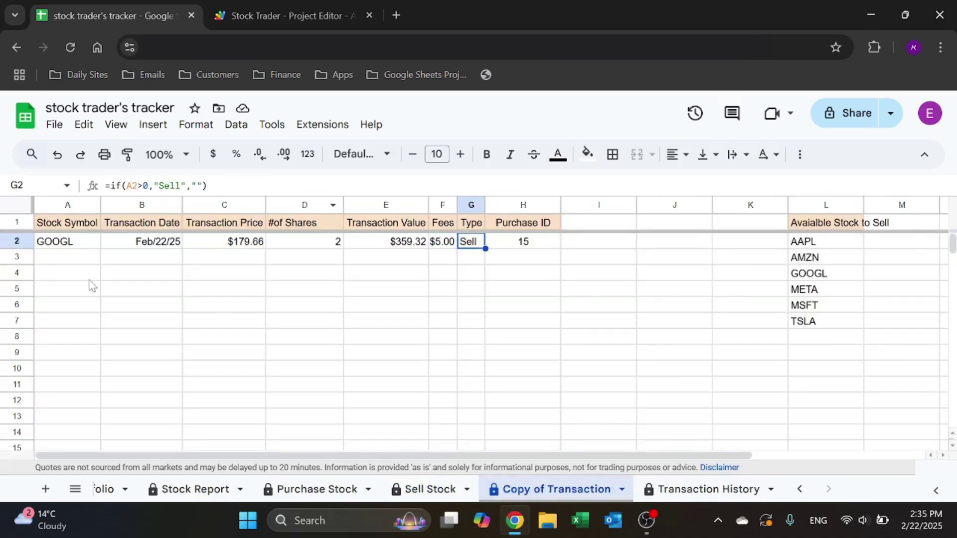
{"action": "left_click", "coordinate": [510, 243]}
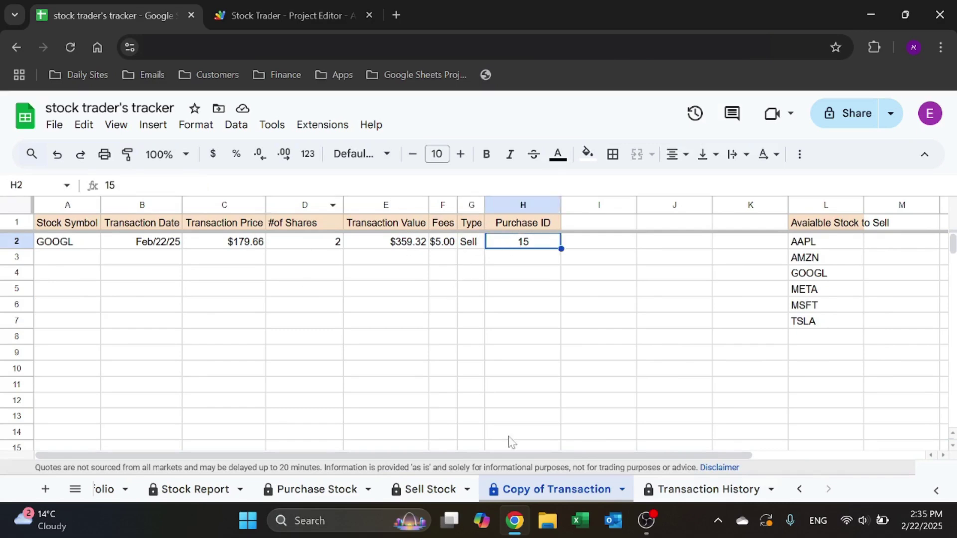
{"action": "left_click", "coordinate": [522, 228]}
{"action": "left_click", "coordinate": [522, 260]}
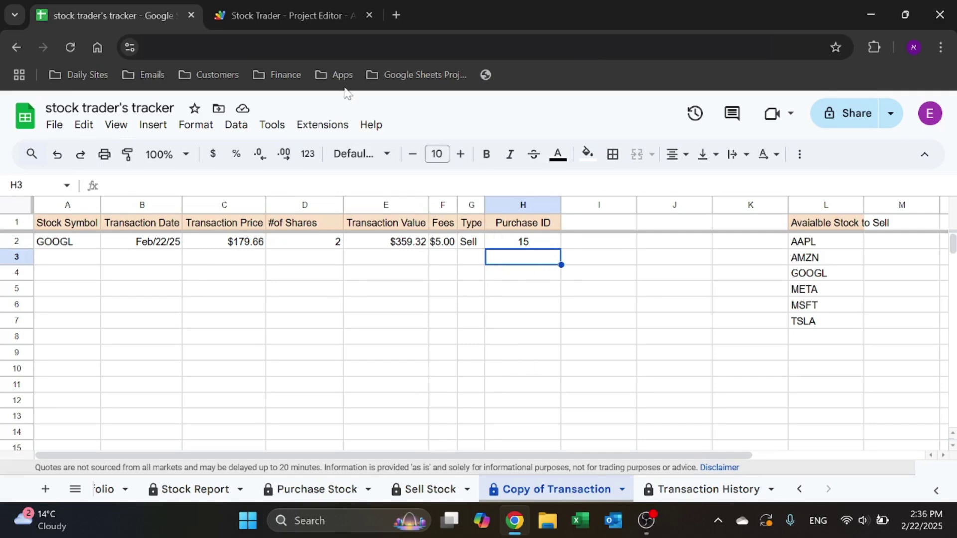
{"action": "left_click", "coordinate": [437, 490]}
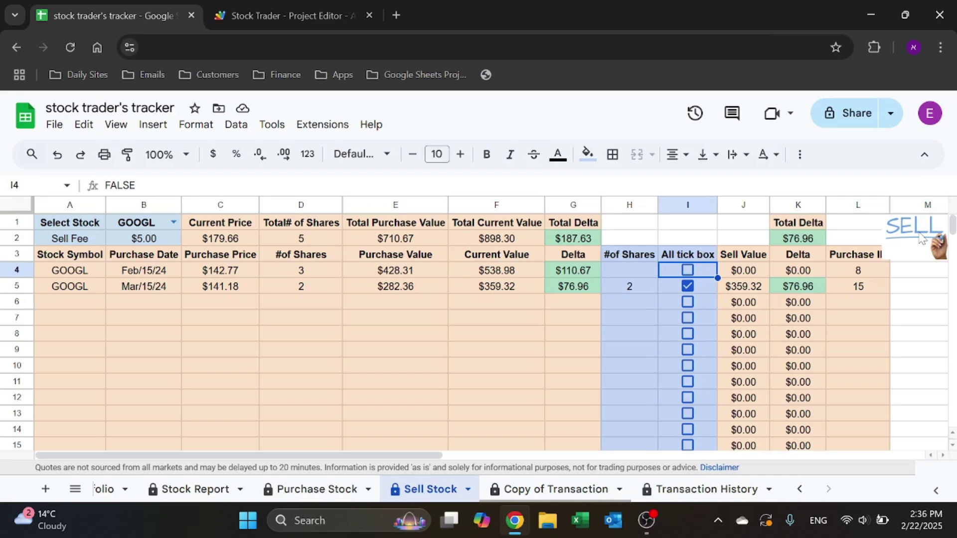
{"action": "left_click", "coordinate": [264, 9]}
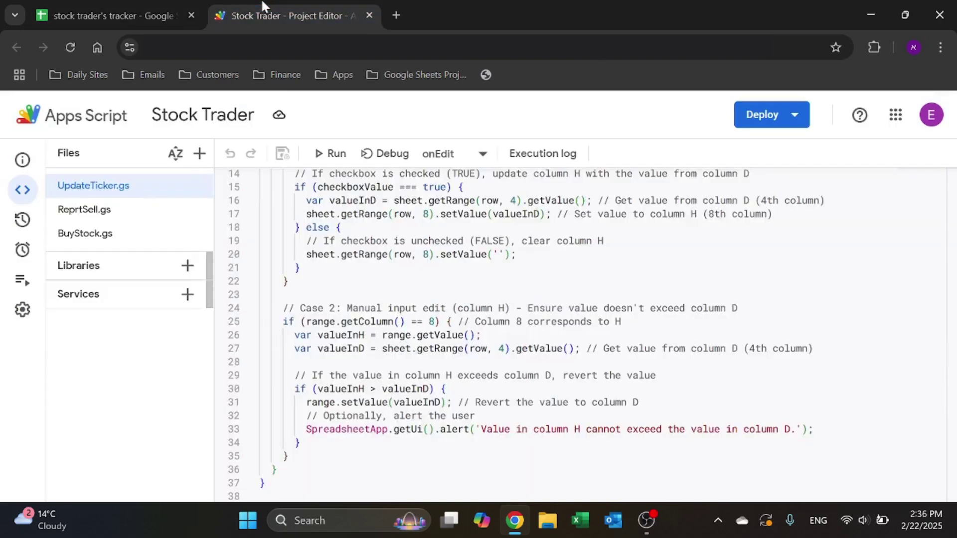
{"action": "left_click", "coordinate": [114, 206]}
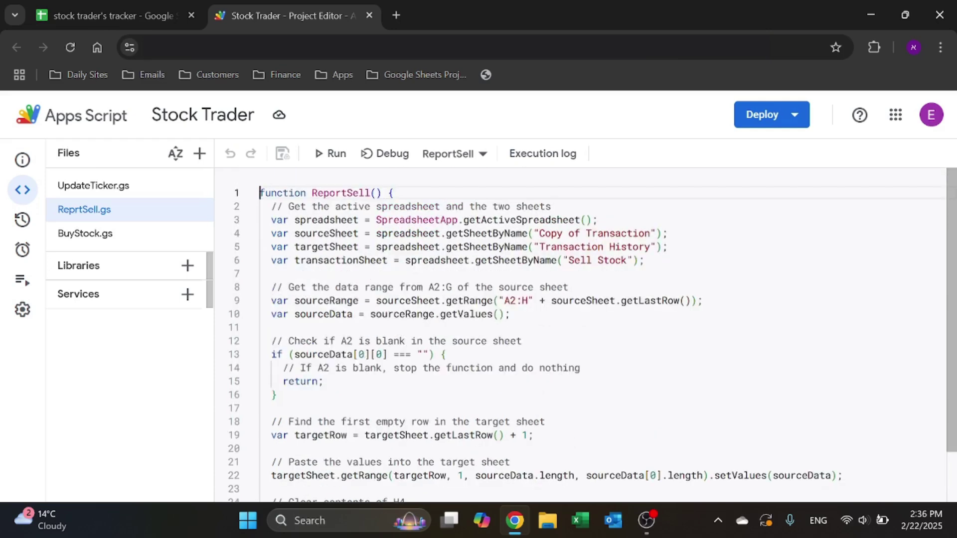
{"action": "scroll", "coordinate": [598, 339], "scroll_direction": "down", "scroll_amount": 3}
{"action": "scroll", "coordinate": [598, 339], "scroll_direction": "up", "scroll_amount": 3}
{"action": "scroll", "coordinate": [593, 335], "scroll_direction": "down", "scroll_amount": 1}
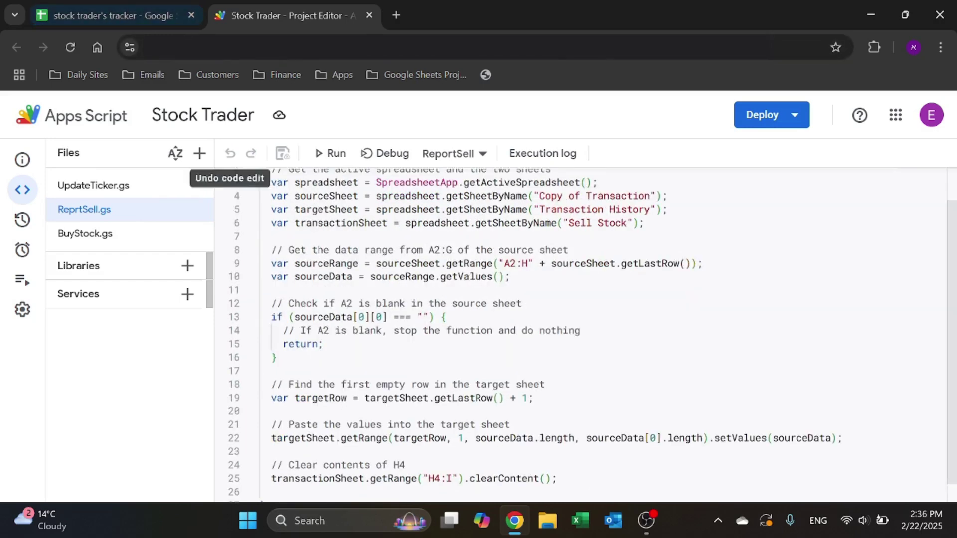
{"action": "scroll", "coordinate": [592, 336], "scroll_direction": "up", "scroll_amount": 1}
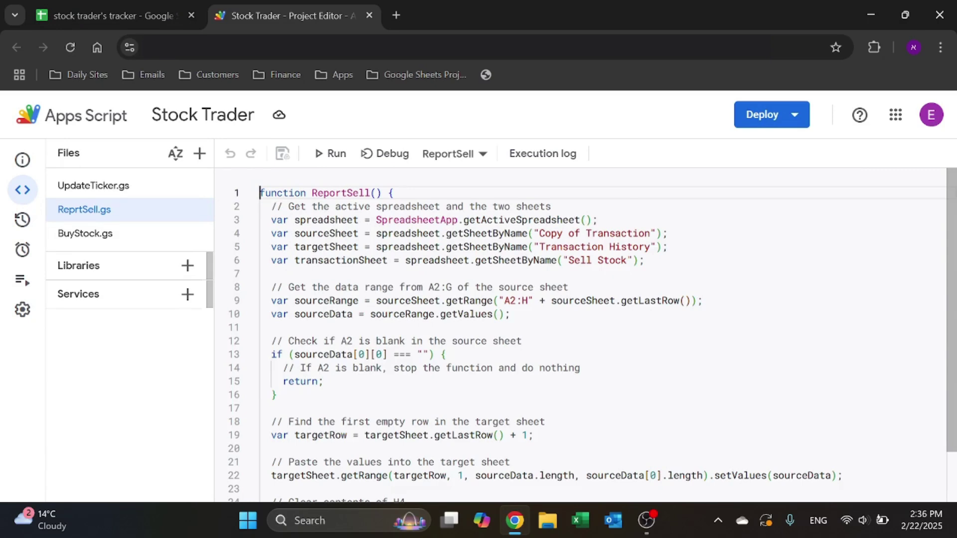
{"action": "scroll", "coordinate": [592, 335], "scroll_direction": "down", "scroll_amount": 1}
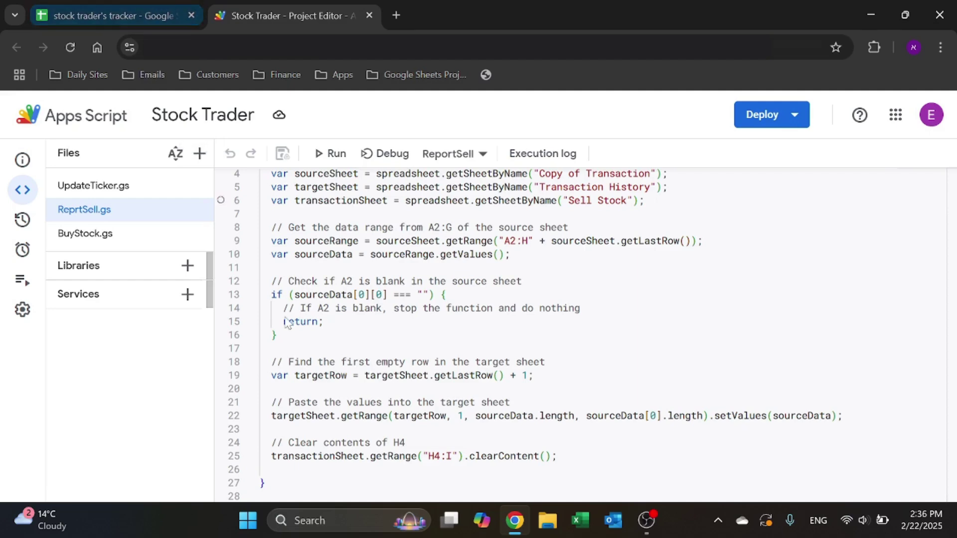
{"action": "left_click", "coordinate": [115, 15]}
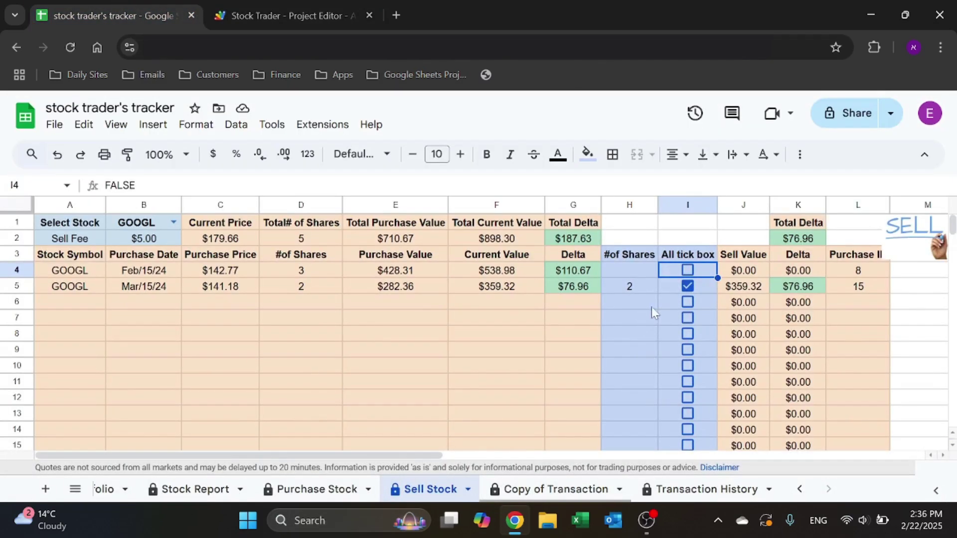
Untick the second GOOGL lot's sell box and confirm Copy of Transaction is empty.
{"action": "left_click", "coordinate": [687, 286]}
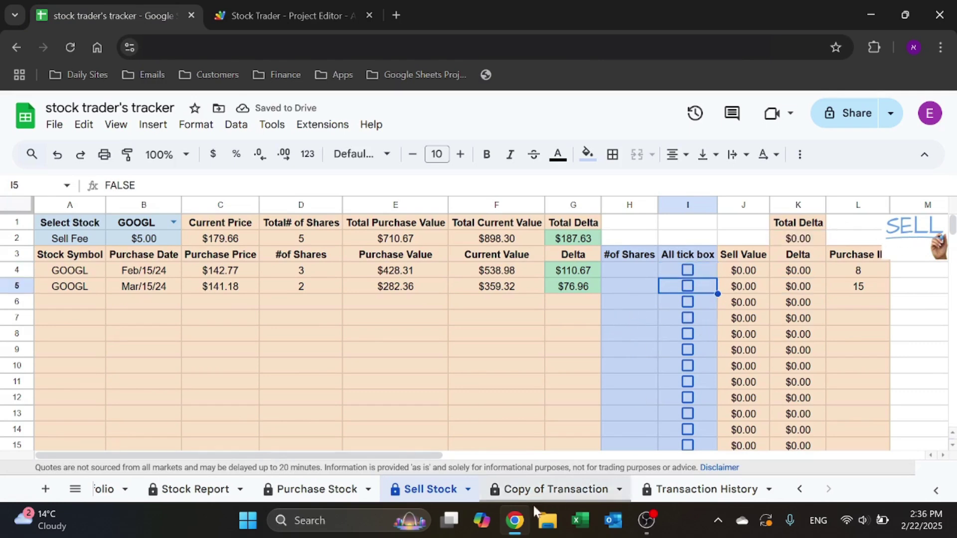
{"action": "left_click", "coordinate": [545, 490]}
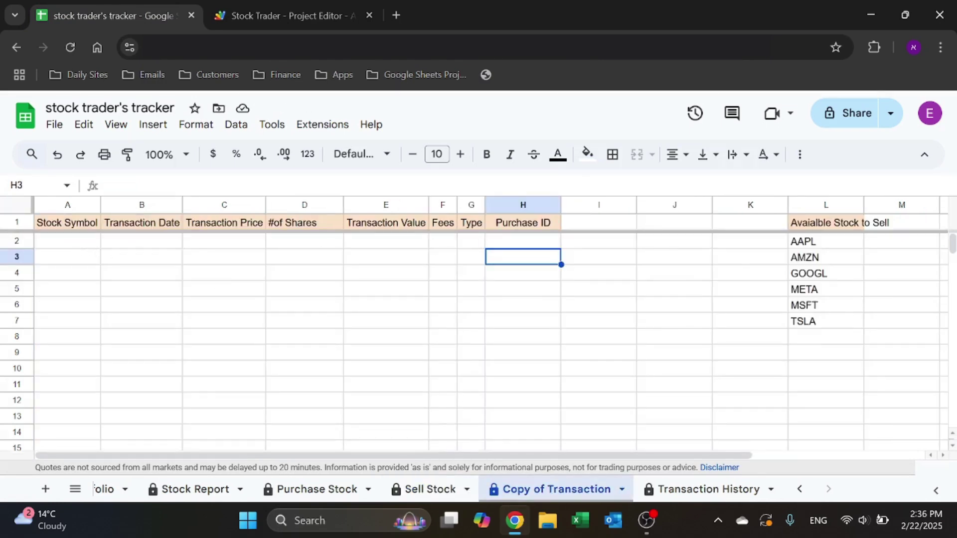
{"action": "left_click", "coordinate": [446, 487]}
{"action": "left_click", "coordinate": [294, 15]}
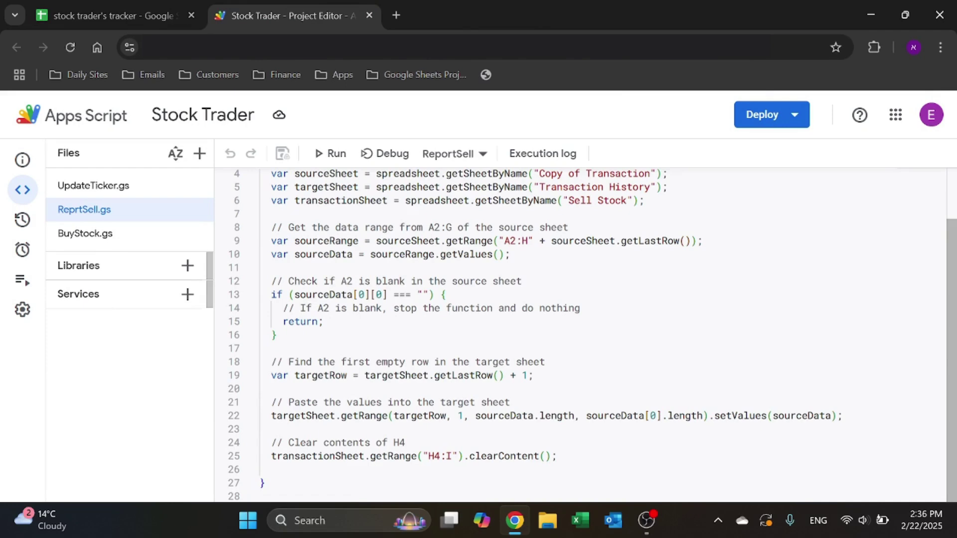
{"action": "left_click", "coordinate": [110, 15]}
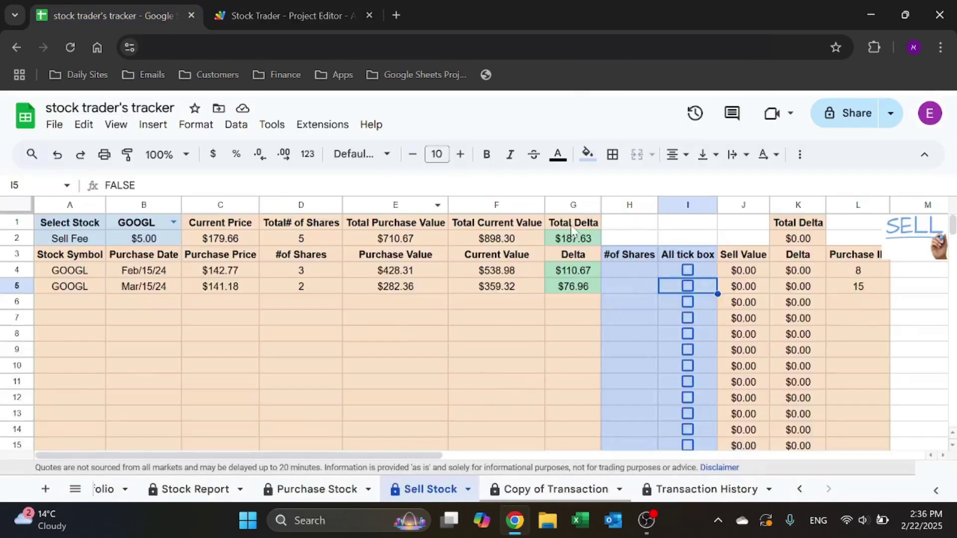
Enter 2 shares to sell in H4 and 1 share in H5.
{"action": "left_click_drag", "start_coordinate": [629, 273], "coordinate": [640, 449]}
{"action": "left_click", "coordinate": [648, 355]}
{"action": "left_click", "coordinate": [639, 275]}
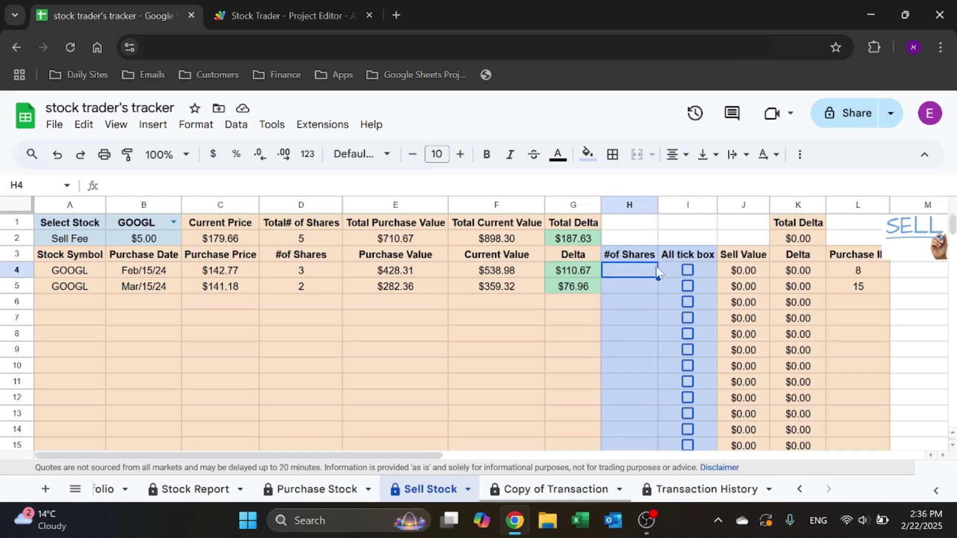
{"action": "type", "text": "2"}
{"action": "key", "text": "Return"}
{"action": "type", "text": "1"}
{"action": "key", "text": "Return"}
{"action": "key", "text": "Up"}
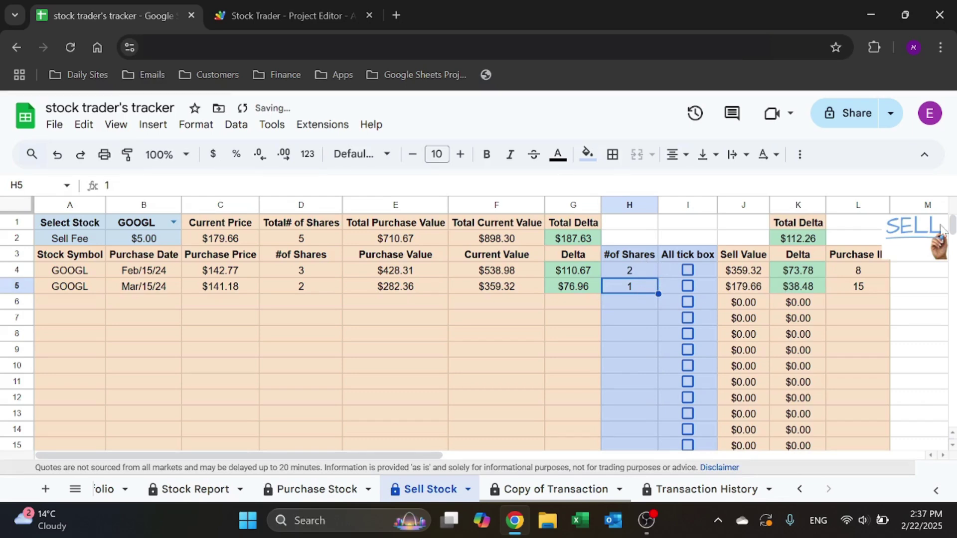
Run the SELL script and verify the sale on the Transaction History sheet.
{"action": "left_click", "coordinate": [921, 234]}
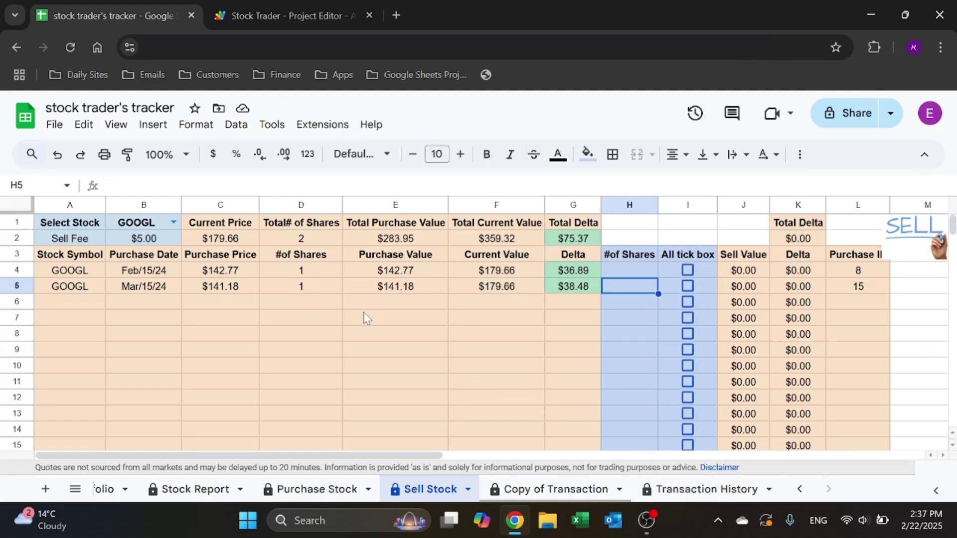
{"action": "left_click", "coordinate": [320, 276]}
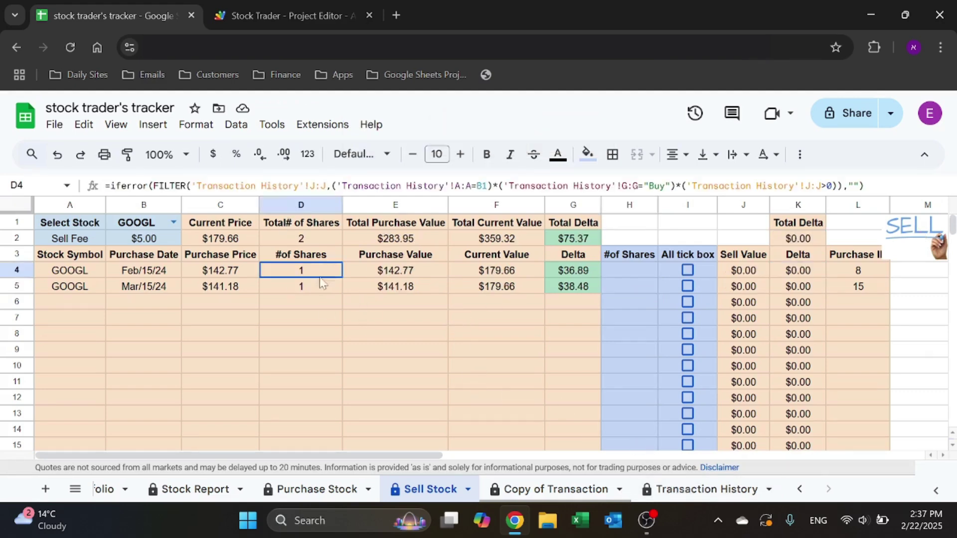
{"action": "left_click", "coordinate": [708, 489]}
{"action": "scroll", "coordinate": [413, 379], "scroll_direction": "down", "scroll_amount": 20}
{"action": "scroll", "coordinate": [413, 379], "scroll_direction": "up", "scroll_amount": 10}
{"action": "scroll", "coordinate": [413, 379], "scroll_direction": "up", "scroll_amount": 5}
{"action": "scroll", "coordinate": [414, 379], "scroll_direction": "down", "scroll_amount": 2}
Sell 1 share from each remaining GOOGL lot with the SELL button.
{"action": "left_click", "coordinate": [616, 273]}
{"action": "type", "text": "1"}
{"action": "key", "text": "Return"}
{"action": "type", "text": "1"}
{"action": "key", "text": "Return"}
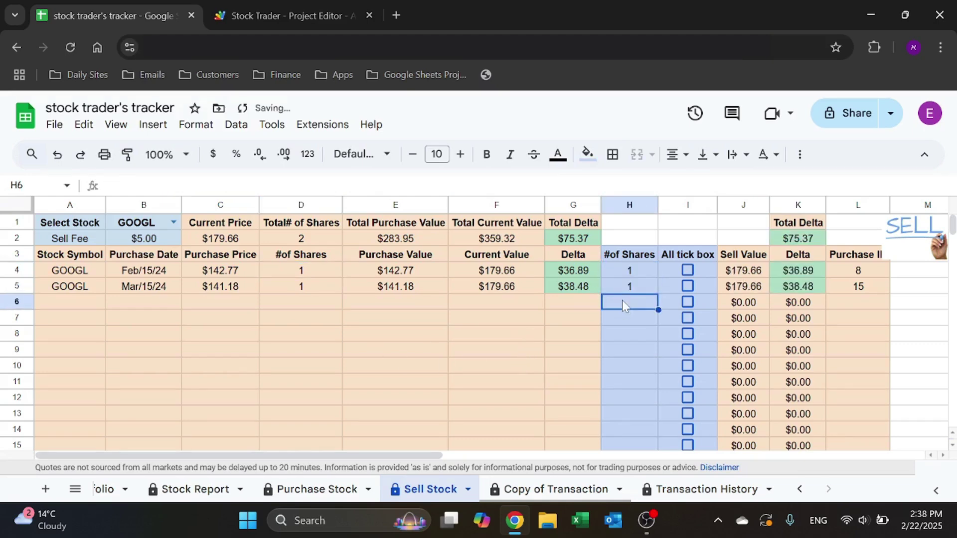
{"action": "left_click", "coordinate": [905, 229]}
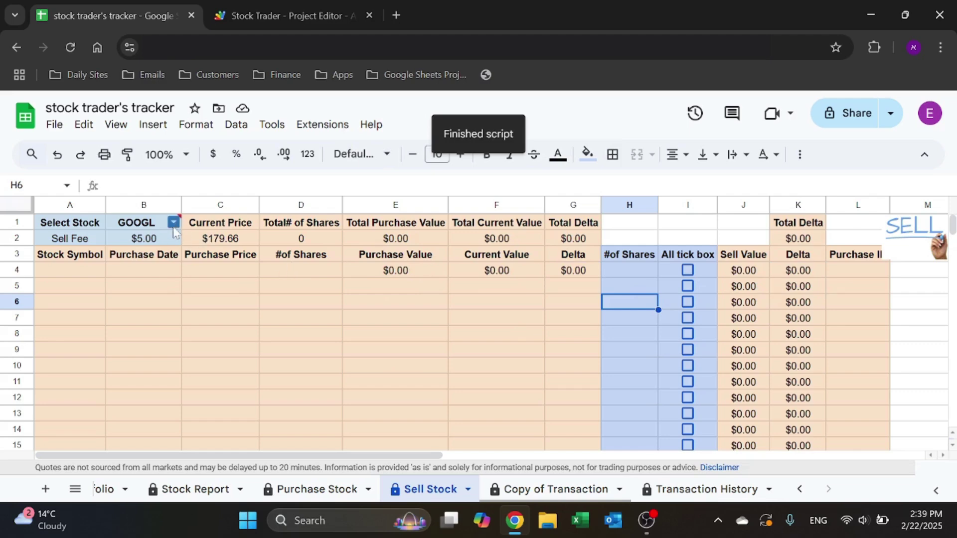
Switch the stock in B1 to META, bypassing the protected-range warning.
{"action": "mouse_move", "coordinate": [174, 227]}
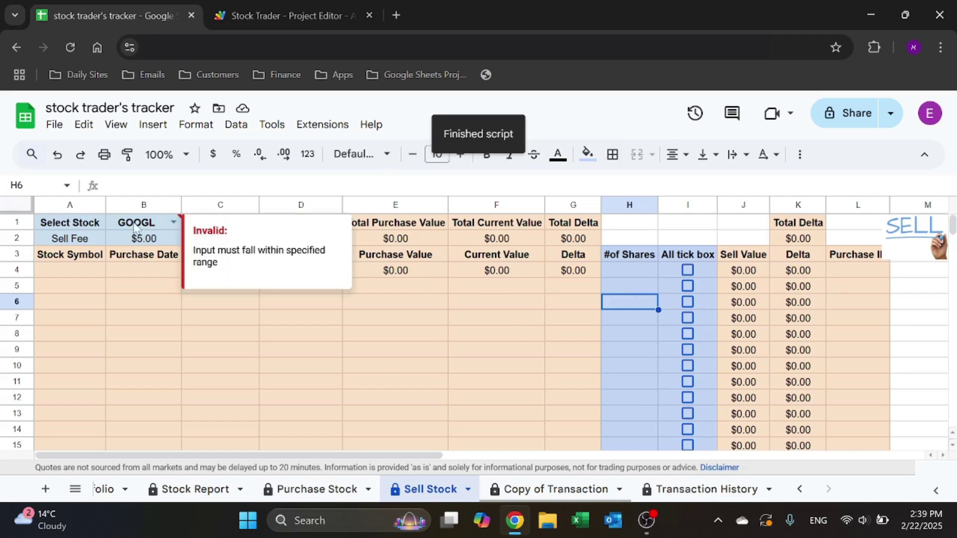
{"action": "left_click", "coordinate": [174, 223]}
{"action": "left_click", "coordinate": [161, 281]}
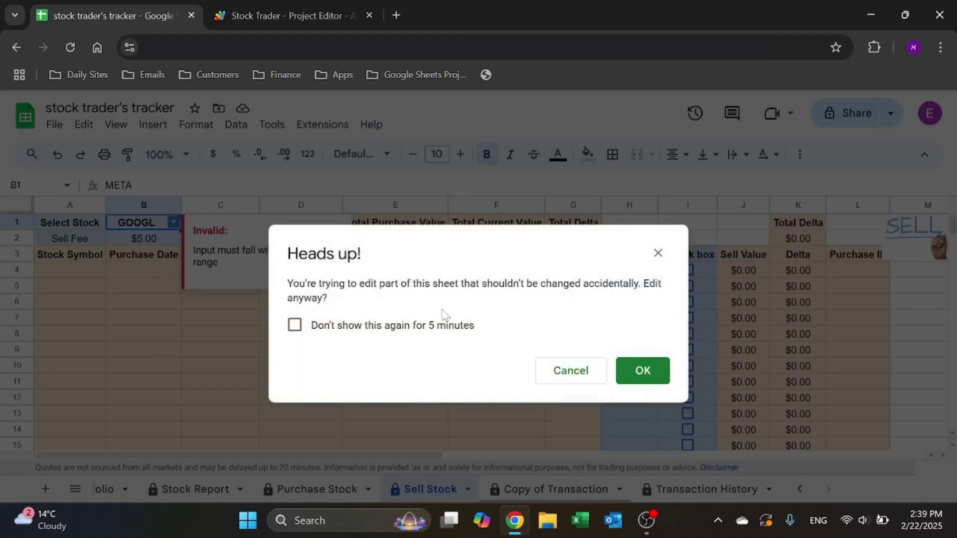
{"action": "left_click", "coordinate": [438, 327]}
{"action": "left_click", "coordinate": [642, 370]}
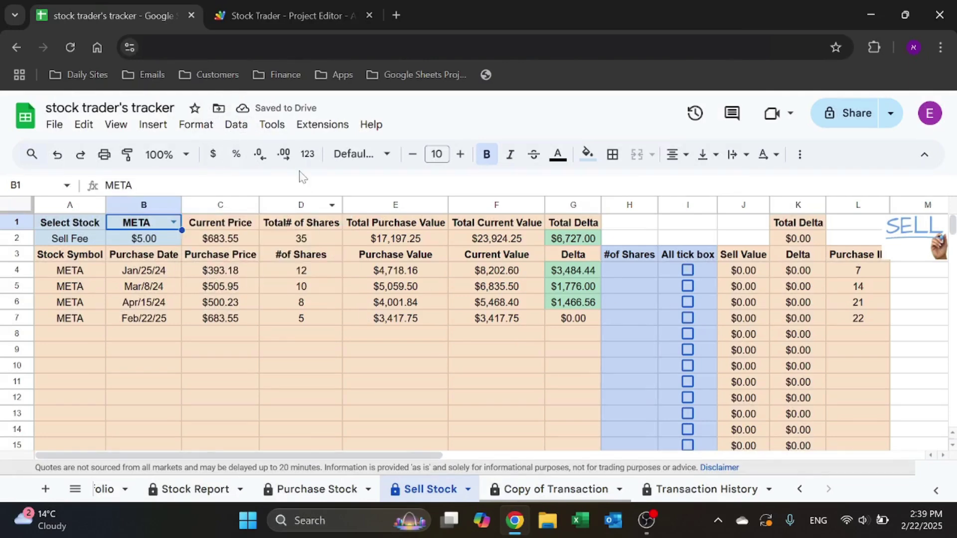
Widen the Sell Stock protection's excepted range from B2 to B1:B2, keeping H4:I16.
{"action": "left_click", "coordinate": [236, 124]}
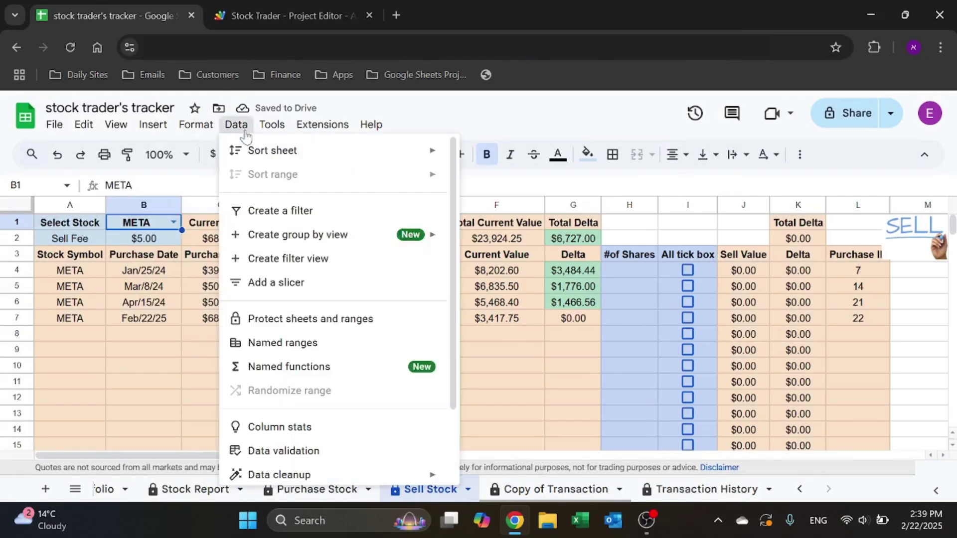
{"action": "left_click", "coordinate": [292, 320]}
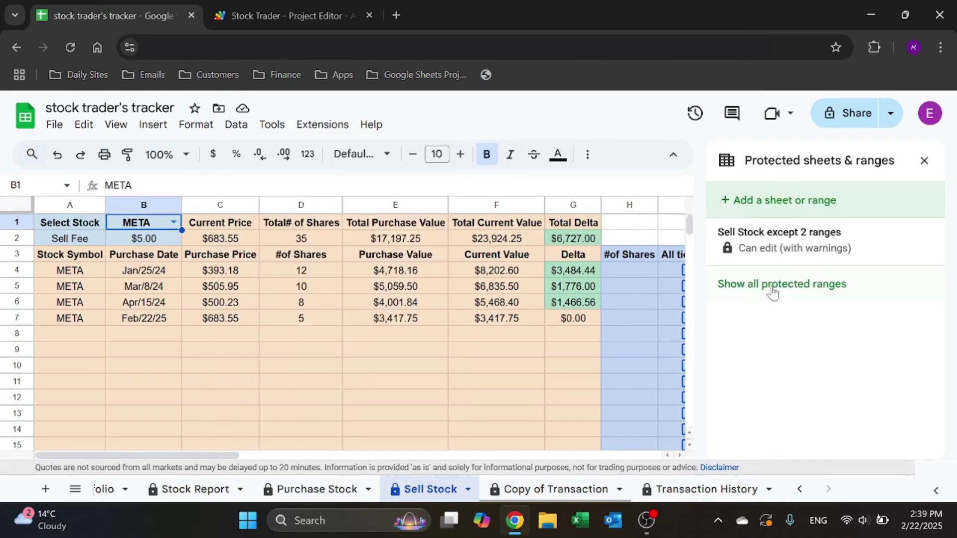
{"action": "left_click", "coordinate": [798, 238]}
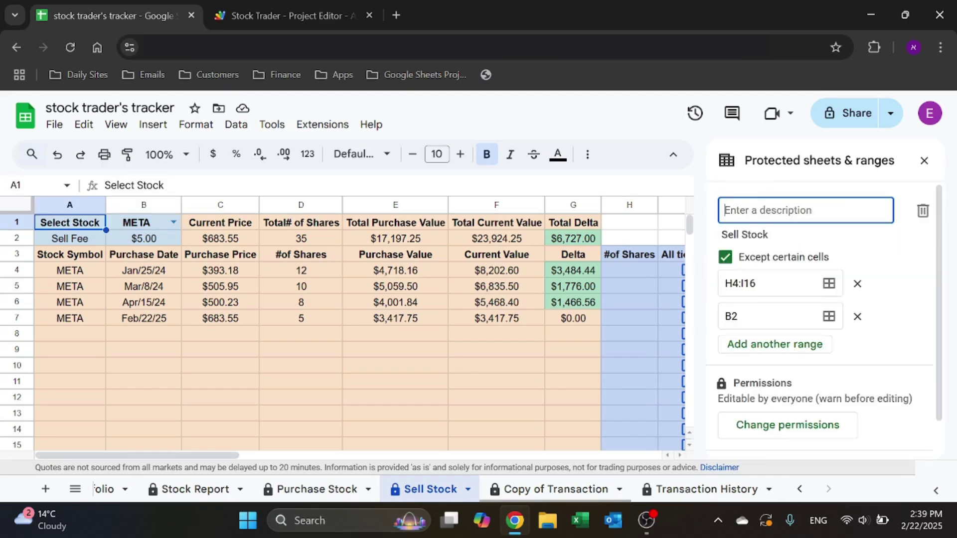
{"action": "left_click", "coordinate": [732, 316]}
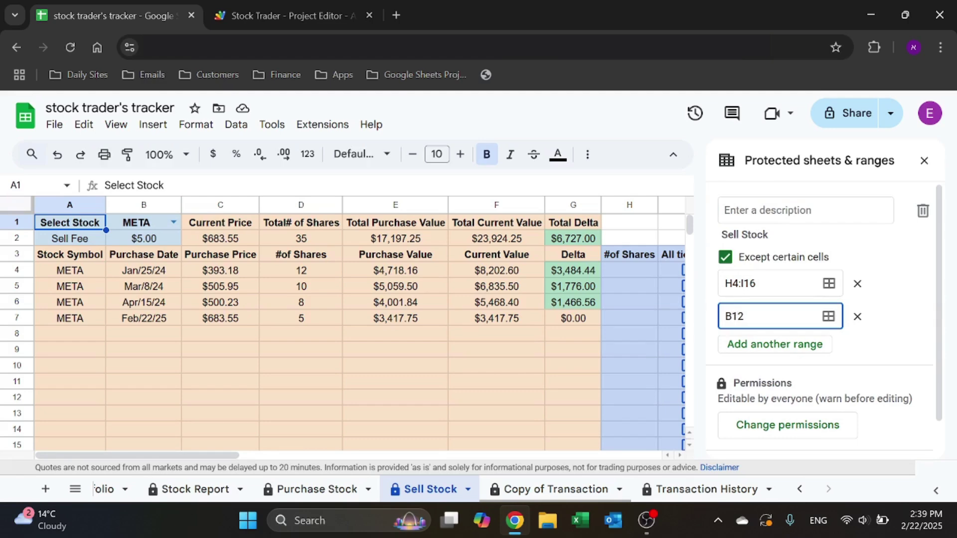
{"action": "scroll", "coordinate": [807, 359], "scroll_direction": "down", "scroll_amount": 1}
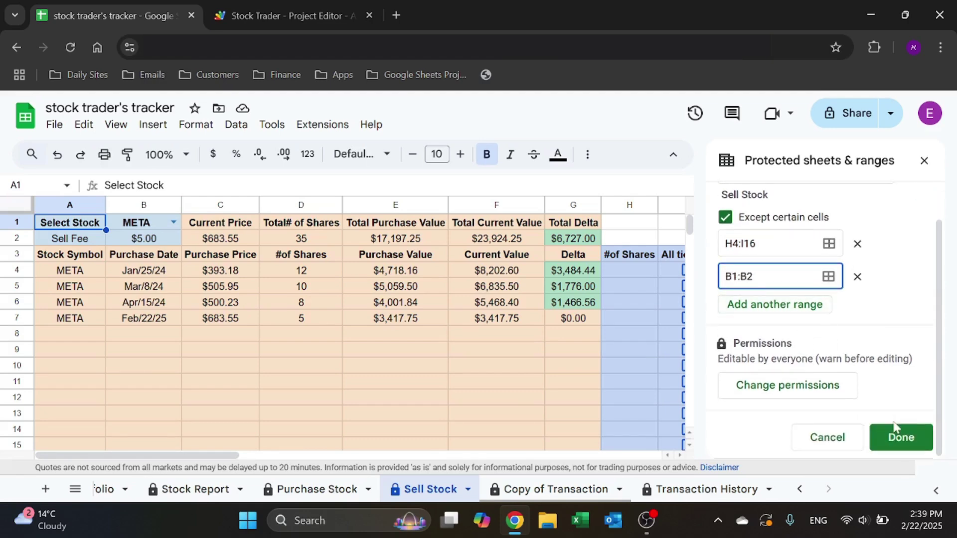
{"action": "left_click", "coordinate": [821, 311]}
{"action": "scroll", "coordinate": [886, 402], "scroll_direction": "down", "scroll_amount": 1}
{"action": "left_click", "coordinate": [901, 437]}
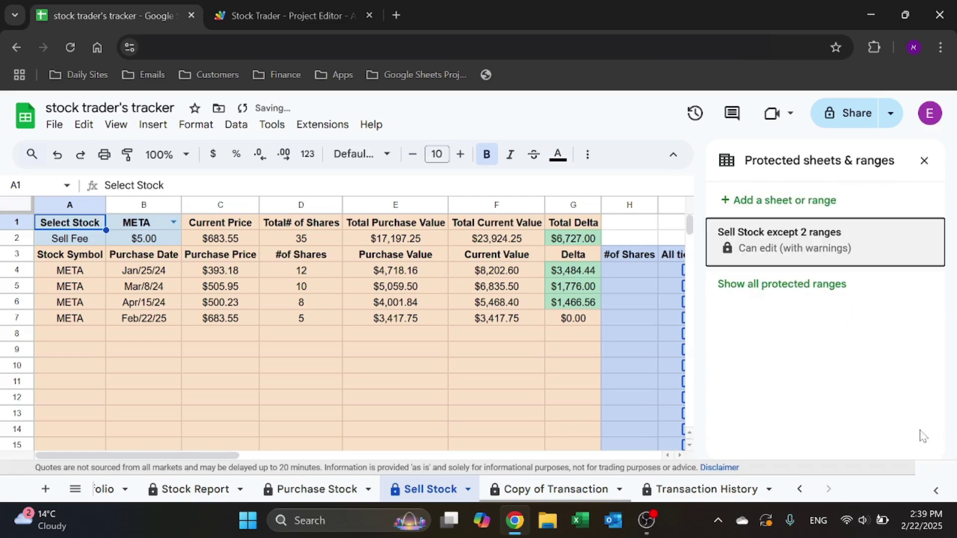
Close the protected ranges panel and dismiss the E4 cell menu.
{"action": "left_click", "coordinate": [924, 161]}
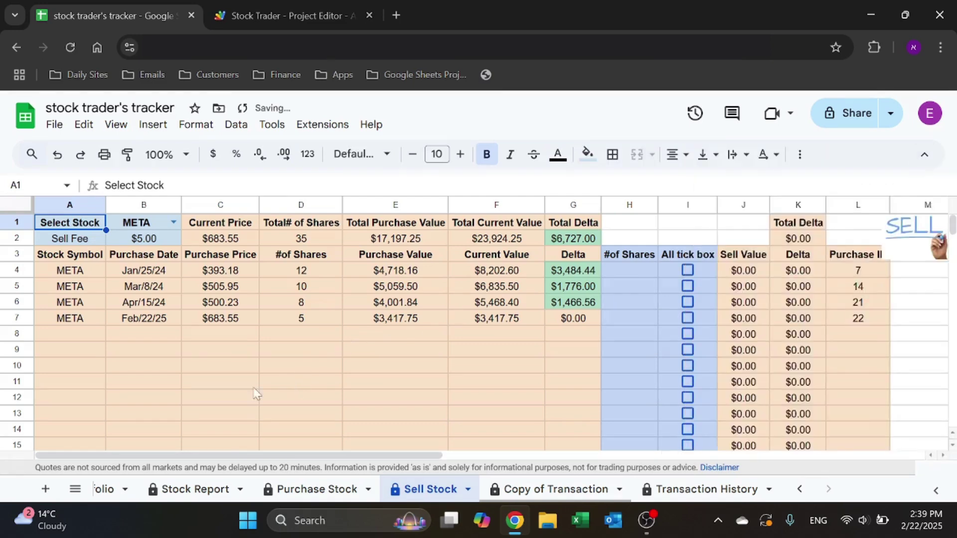
{"action": "left_click", "coordinate": [299, 335]}
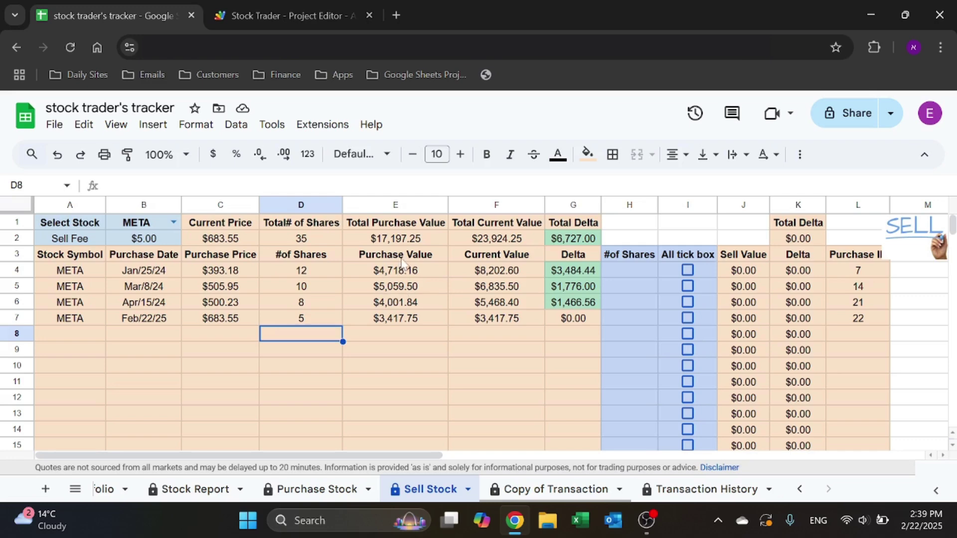
{"action": "right_click", "coordinate": [349, 276]}
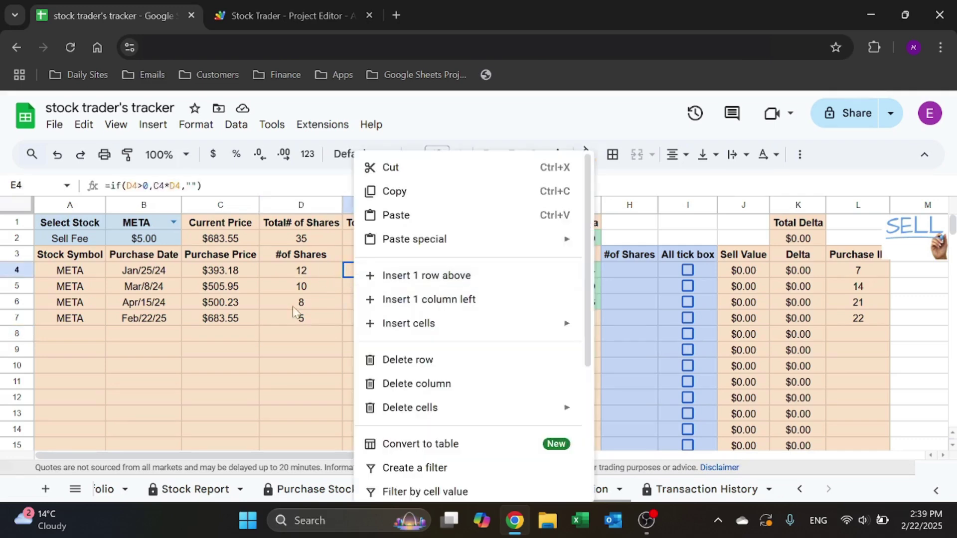
{"action": "left_click", "coordinate": [298, 355]}
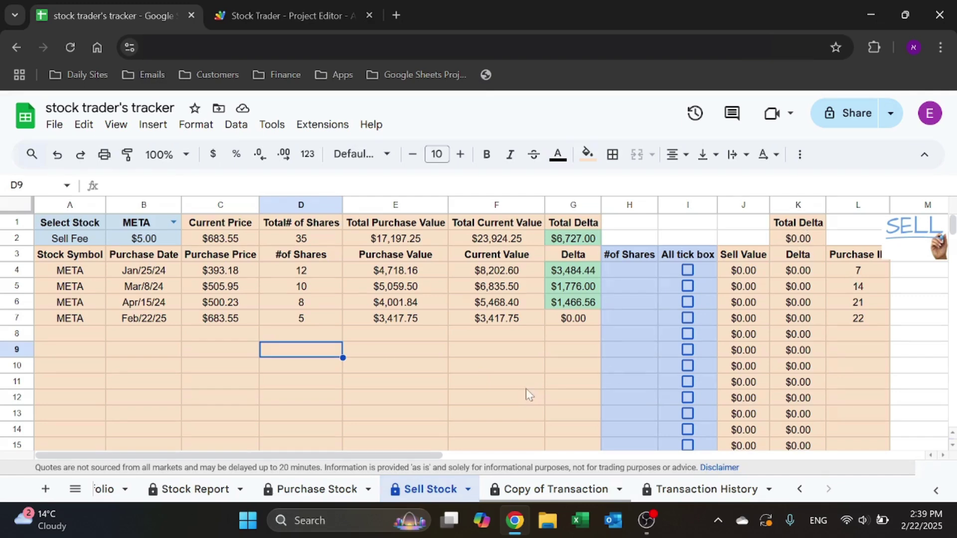
Review the META table formulas in C2, E4–G4, J4–L4, B4 and C4.
{"action": "left_click", "coordinate": [227, 241]}
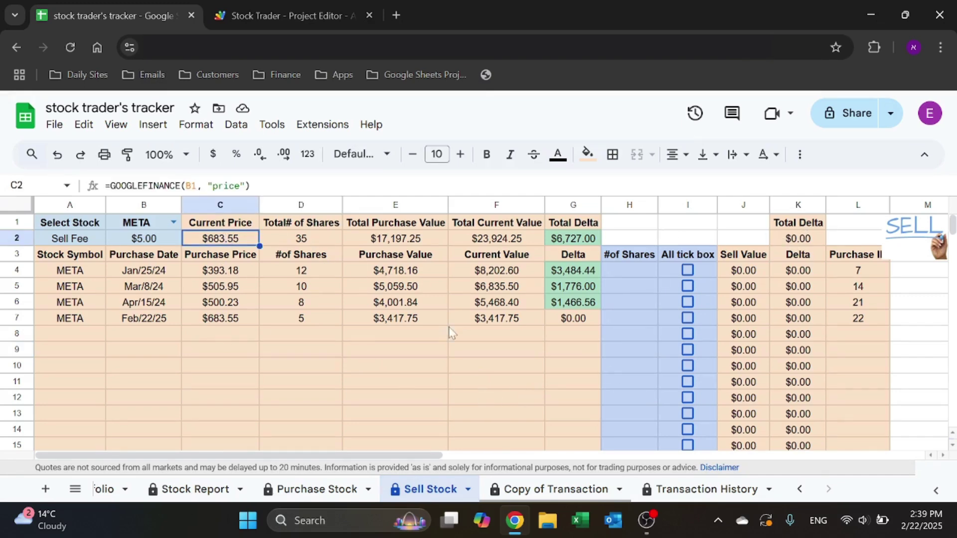
{"action": "left_click", "coordinate": [498, 275]}
{"action": "left_click", "coordinate": [425, 276]}
{"action": "left_click", "coordinate": [573, 277]}
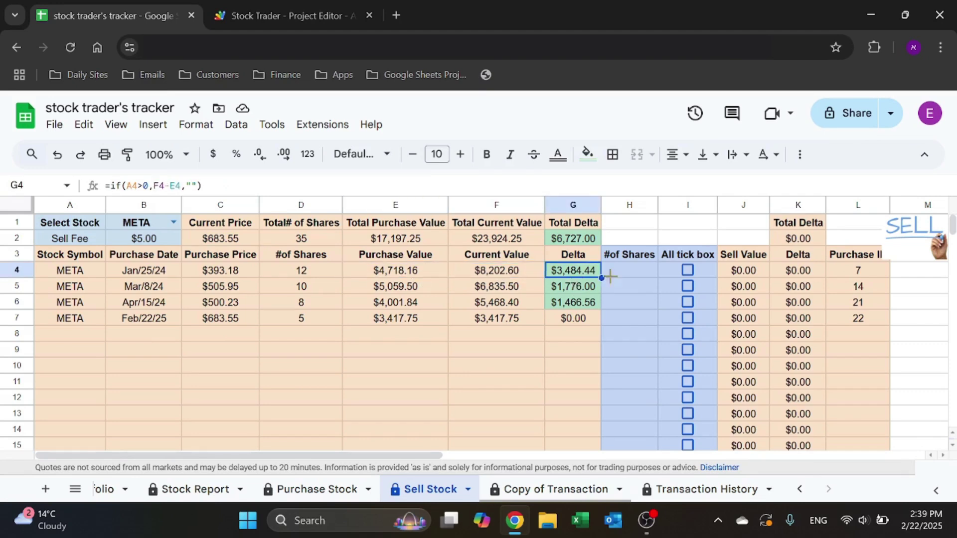
{"action": "left_click", "coordinate": [766, 275]}
{"action": "left_click", "coordinate": [792, 274]}
{"action": "left_click", "coordinate": [839, 275]}
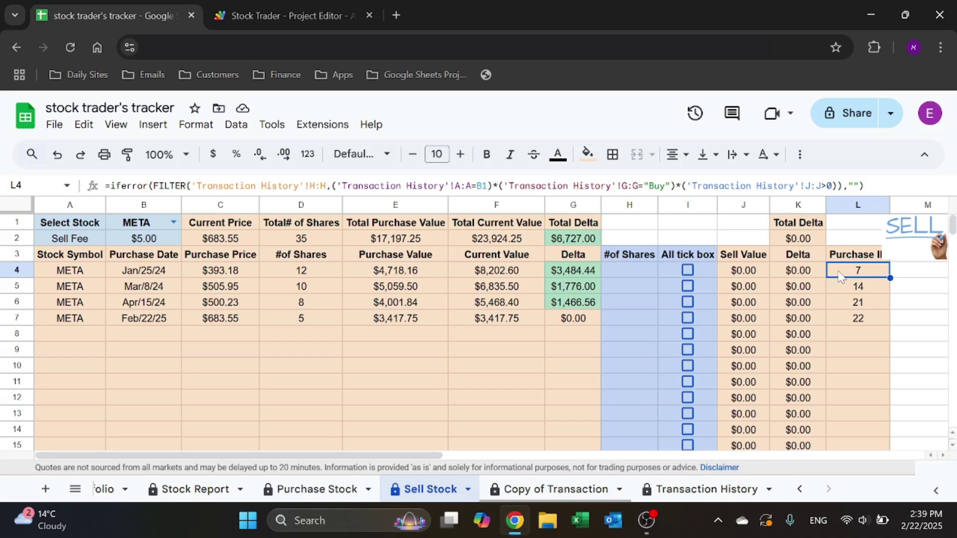
{"action": "left_click", "coordinate": [159, 278]}
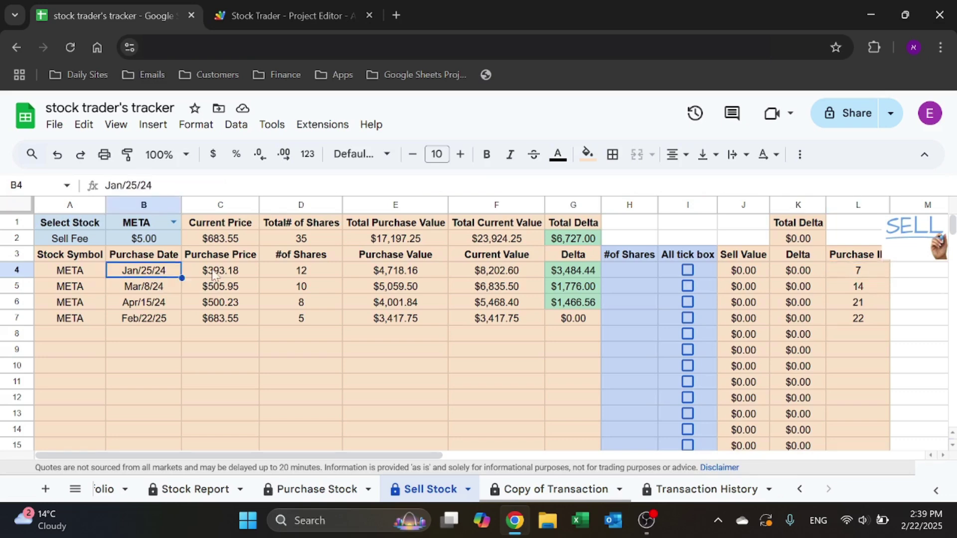
{"action": "left_click", "coordinate": [215, 276]}
Step through the row 3 headers and the row 4 formulas from A4 to L4.
{"action": "left_click", "coordinate": [94, 258]}
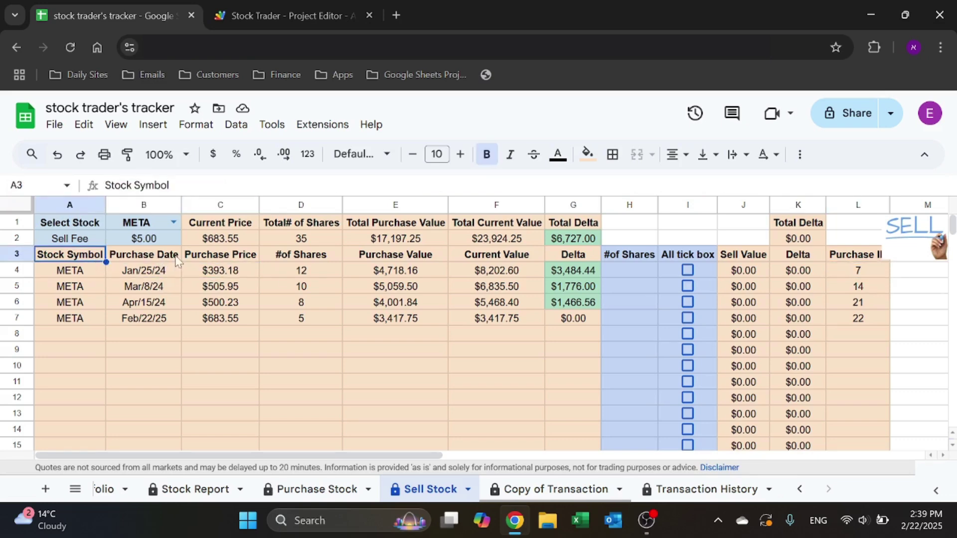
{"action": "key", "text": "Right"}
{"action": "key", "text": "Right"}
{"action": "left_click", "coordinate": [102, 269]}
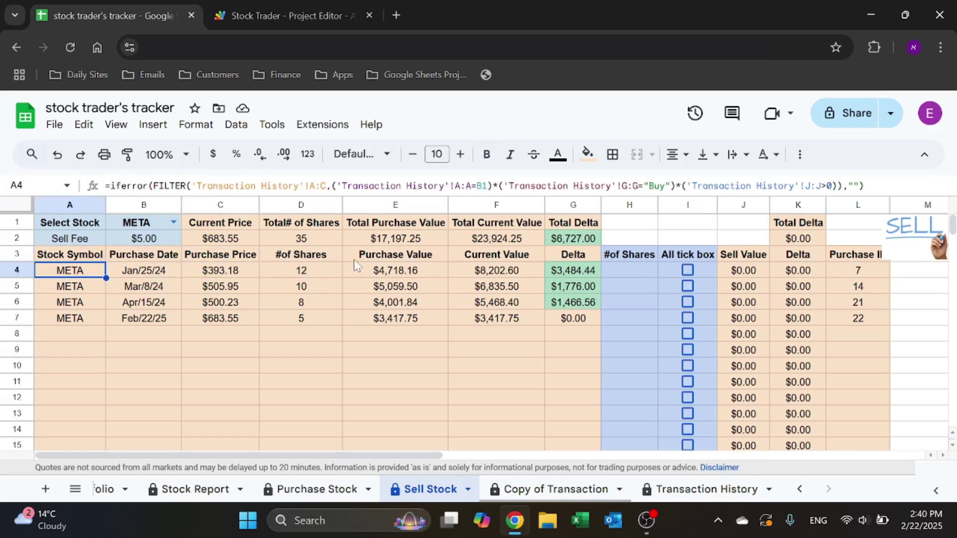
{"action": "left_click", "coordinate": [340, 272]}
{"action": "left_click", "coordinate": [417, 277]}
{"action": "left_click", "coordinate": [477, 276]}
{"action": "left_click", "coordinate": [562, 281]}
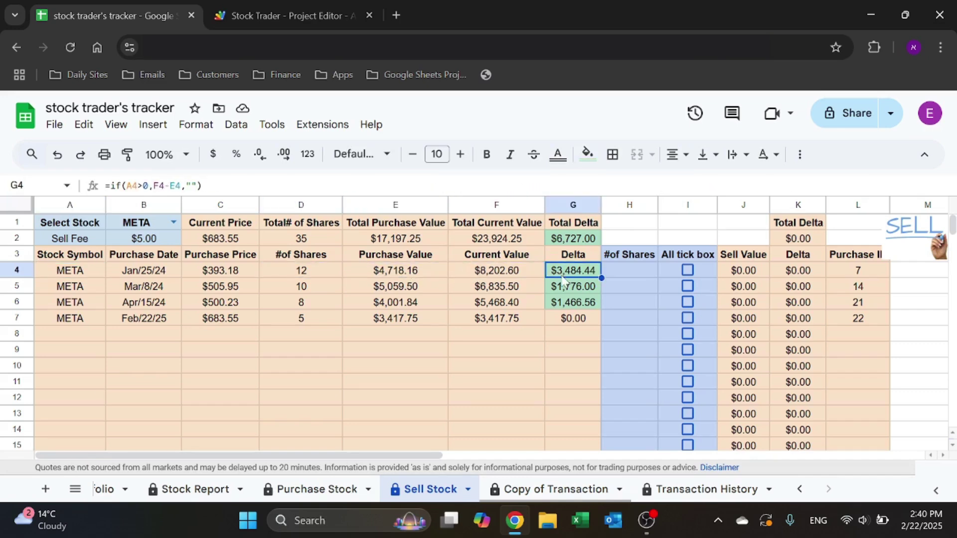
{"action": "left_click", "coordinate": [765, 277]}
{"action": "left_click", "coordinate": [806, 278]}
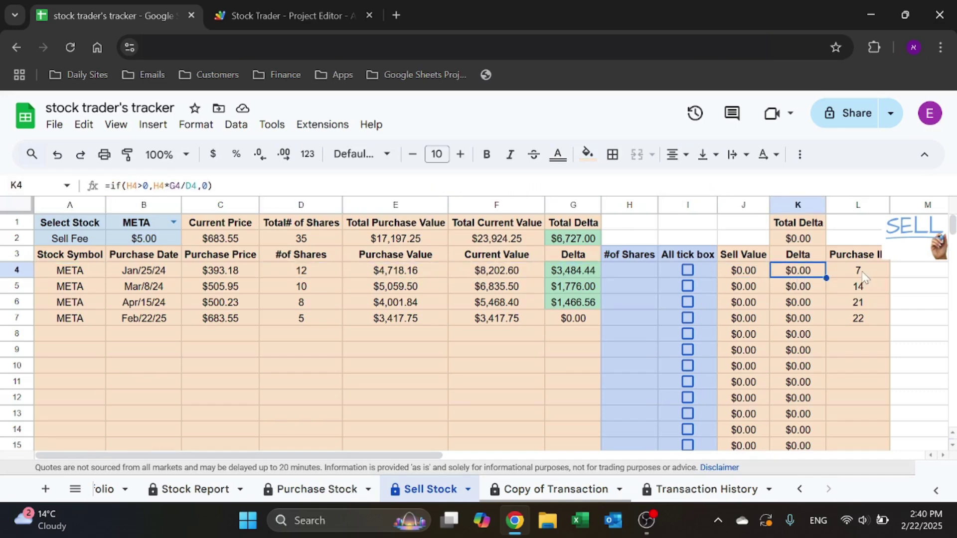
{"action": "left_click", "coordinate": [864, 277]}
{"action": "left_click", "coordinate": [907, 340]}
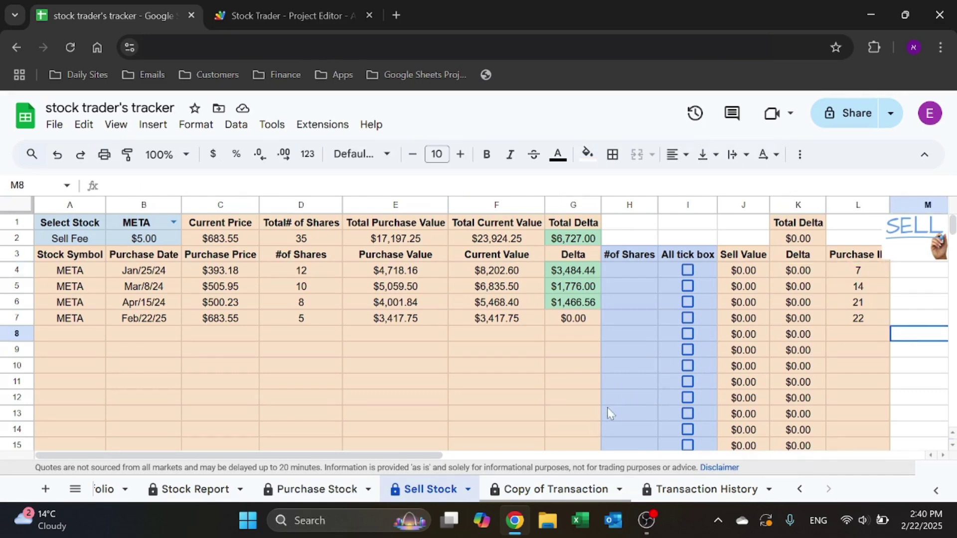
{"action": "left_click", "coordinate": [557, 490]}
{"action": "left_click", "coordinate": [86, 226]}
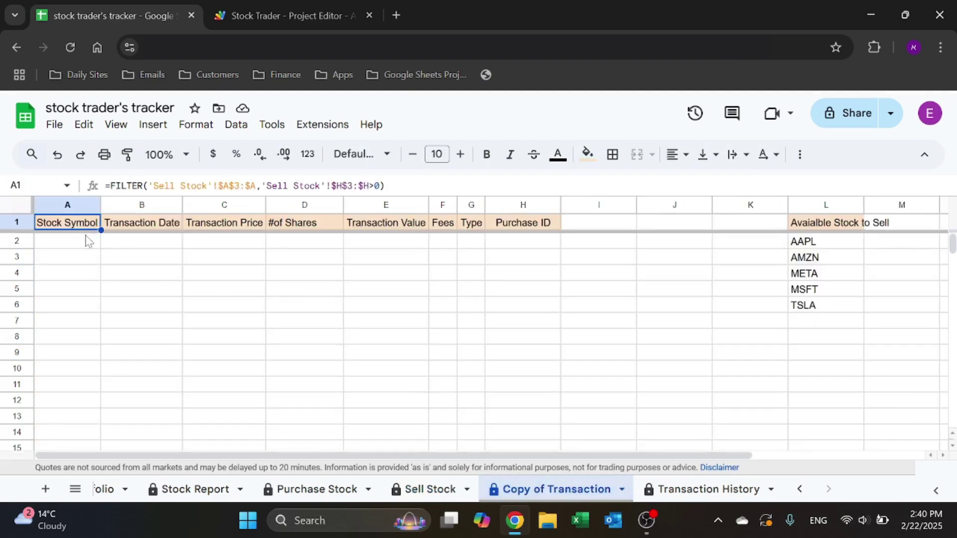
{"action": "key", "text": "Right"}
{"action": "key", "text": "Right"}
{"action": "key", "text": "Down"}
{"action": "key", "text": "Right"}
{"action": "key", "text": "Right"}
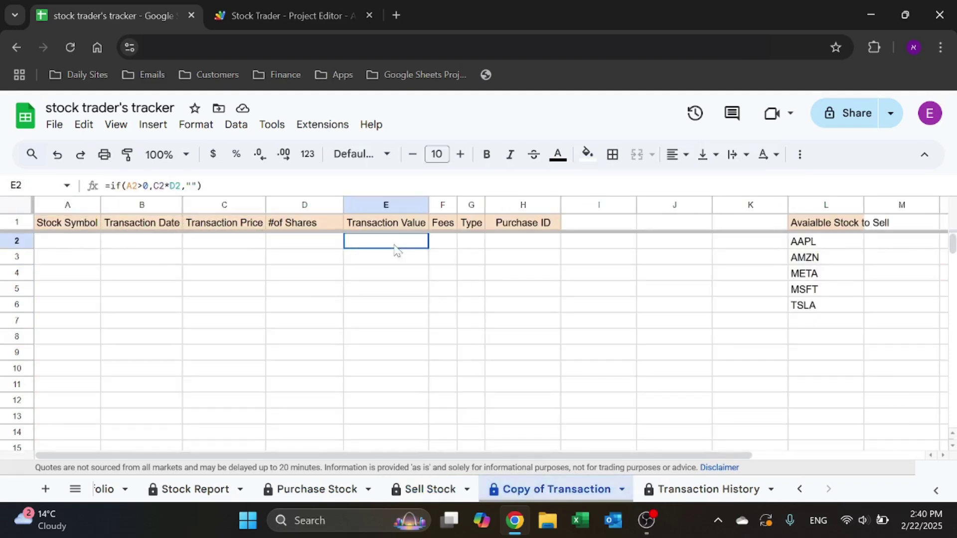
{"action": "left_click", "coordinate": [527, 247]}
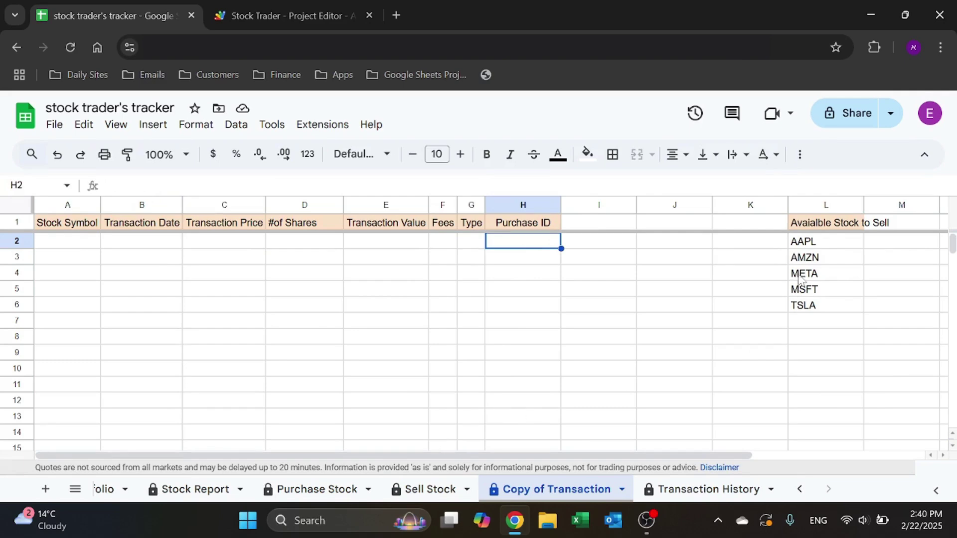
{"action": "left_click", "coordinate": [830, 230]}
{"action": "left_click", "coordinate": [828, 241]}
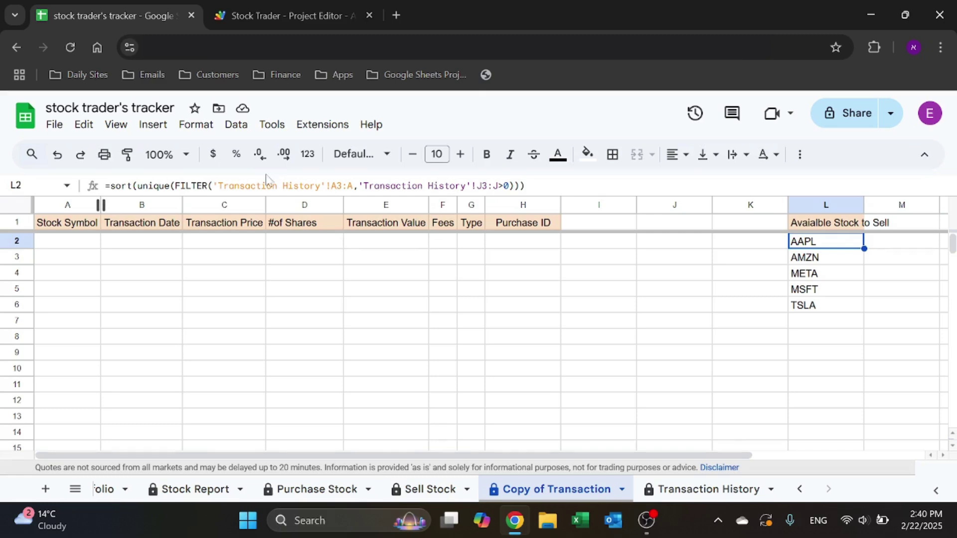
{"action": "left_click", "coordinate": [723, 488]}
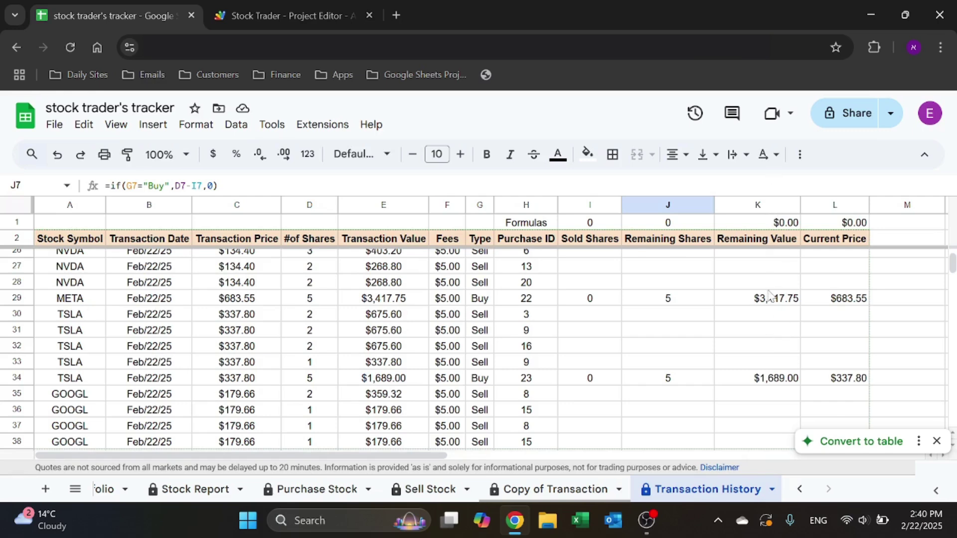
{"action": "left_click", "coordinate": [580, 486]}
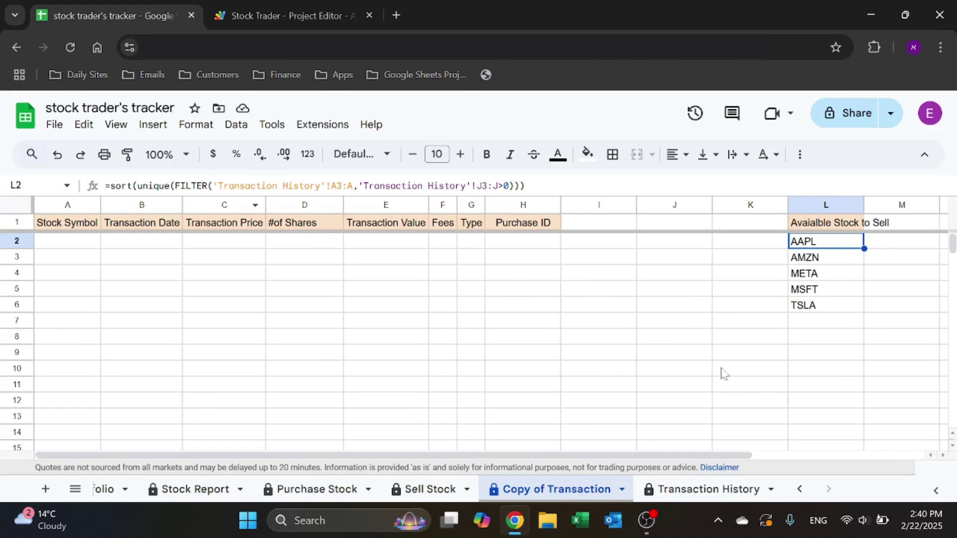
{"action": "left_click", "coordinate": [657, 339]}
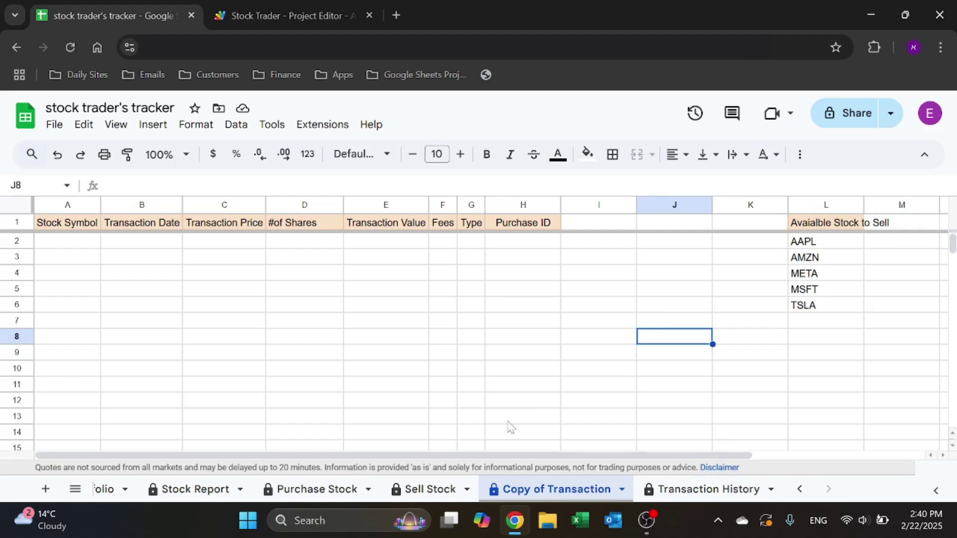
{"action": "left_click", "coordinate": [418, 489]}
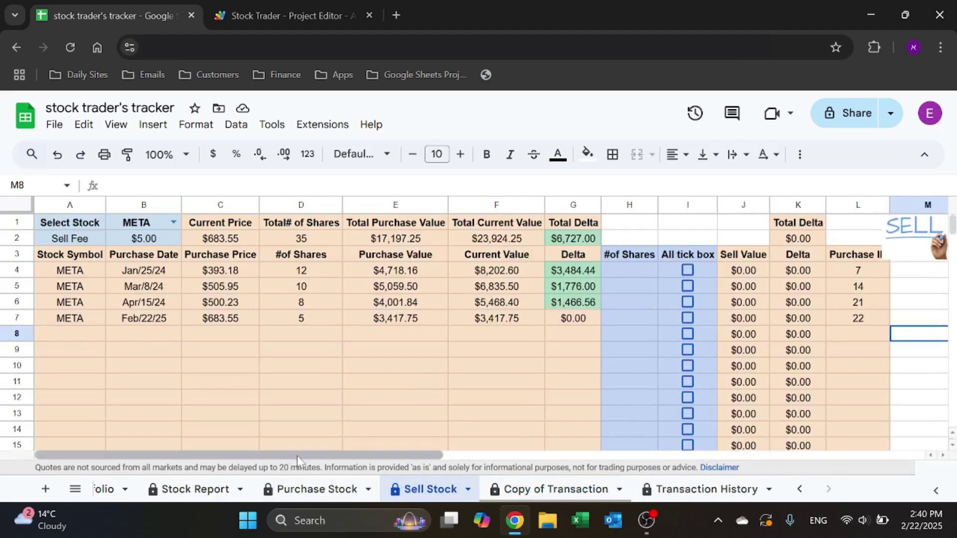
On Transaction History, review the last GOOGL transaction in row 38, including Purchase ID 15 in H38.
{"action": "left_click", "coordinate": [697, 489]}
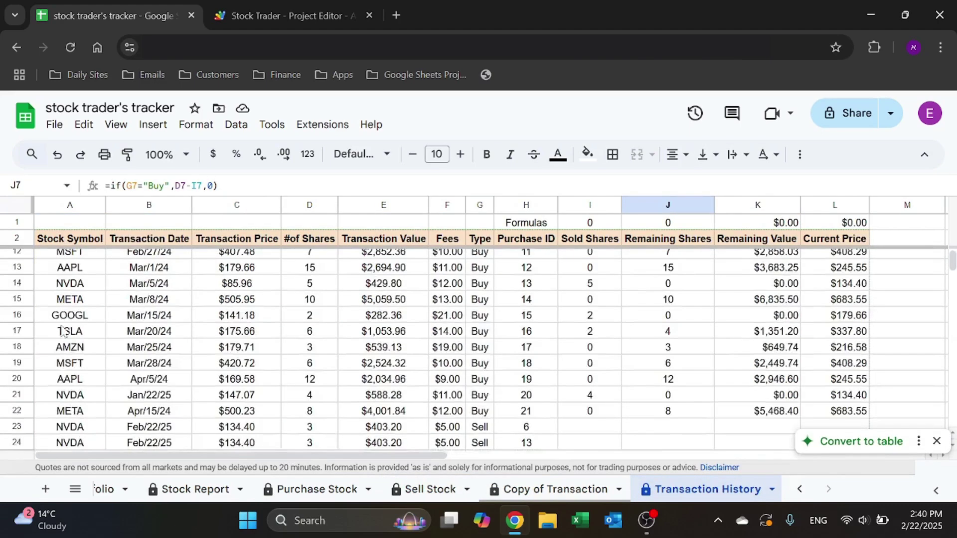
{"action": "scroll", "coordinate": [128, 339], "scroll_direction": "down", "scroll_amount": 5}
{"action": "left_click", "coordinate": [62, 369]}
{"action": "left_click", "coordinate": [165, 369]}
{"action": "left_click", "coordinate": [237, 368]}
{"action": "left_click", "coordinate": [314, 368]}
{"action": "left_click", "coordinate": [383, 368]}
{"action": "left_click", "coordinate": [446, 368]}
{"action": "left_click", "coordinate": [542, 374]}
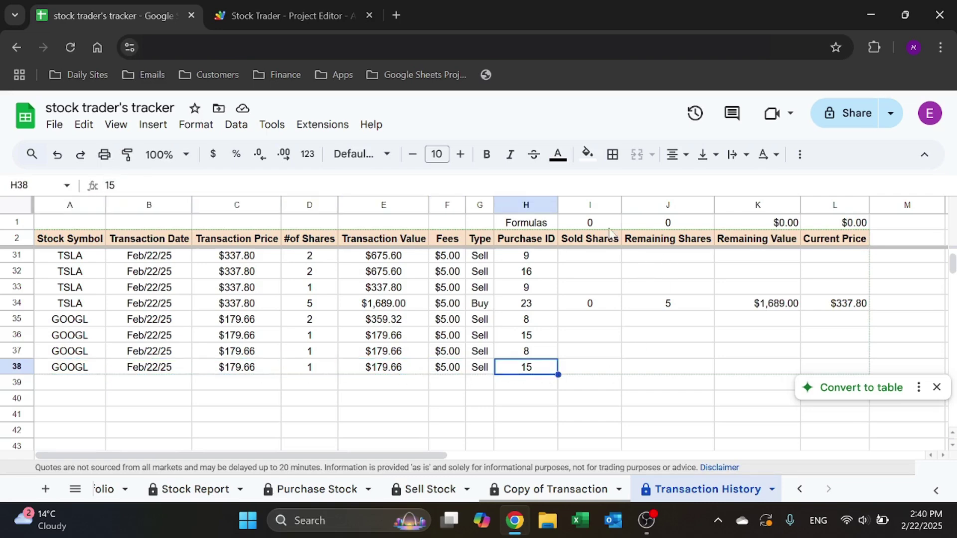
{"action": "scroll", "coordinate": [598, 344], "scroll_direction": "up", "scroll_amount": 10}
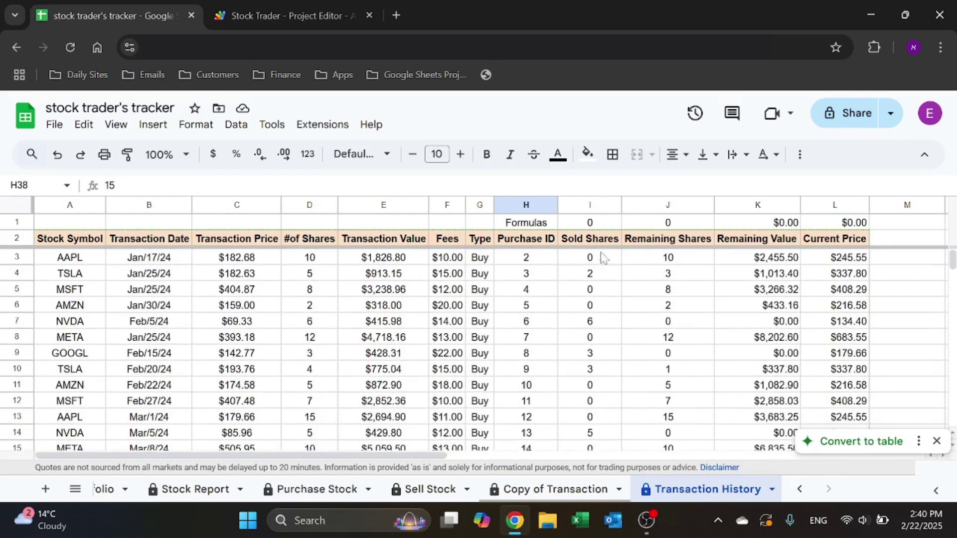
Open the Sold Shares formula in I4 for viewing and look over the rows below.
{"action": "left_click", "coordinate": [597, 279]}
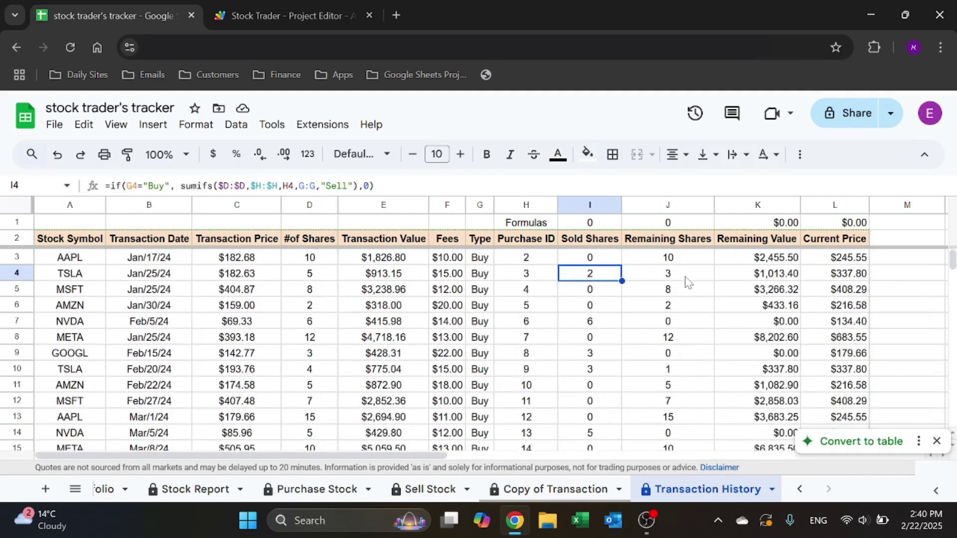
{"action": "left_click", "coordinate": [689, 278]}
{"action": "left_click", "coordinate": [606, 276]}
{"action": "key", "text": "Return"}
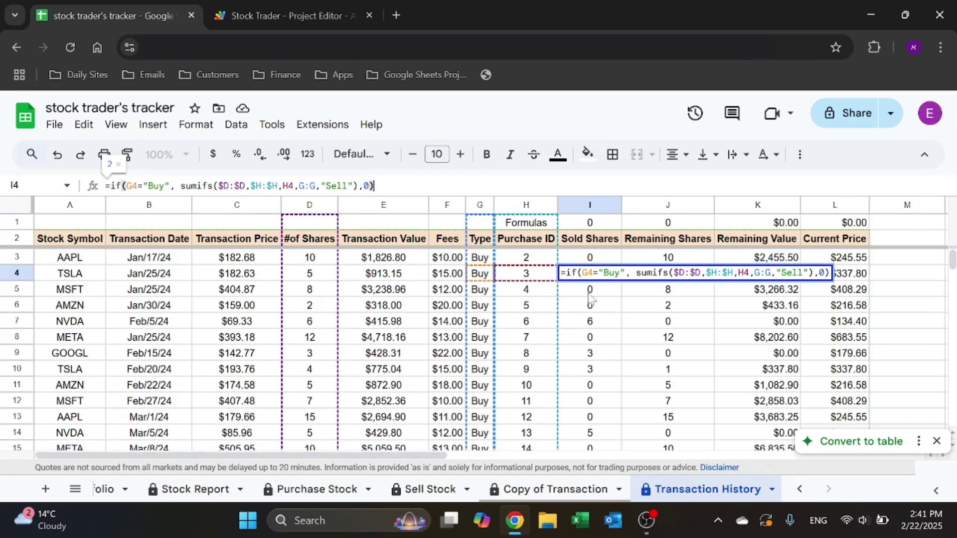
{"action": "scroll", "coordinate": [570, 344], "scroll_direction": "down", "scroll_amount": 3}
{"action": "scroll", "coordinate": [570, 344], "scroll_direction": "down", "scroll_amount": 5}
{"action": "scroll", "coordinate": [578, 359], "scroll_direction": "up", "scroll_amount": 4}
{"action": "mouse_move", "coordinate": [583, 367]}
{"action": "left_mouse_down"}
{"action": "mouse_move", "coordinate": [583, 402]}
{"action": "mouse_move", "coordinate": [588, 377]}
{"action": "left_mouse_up"}
{"action": "scroll", "coordinate": [588, 376], "scroll_direction": "up", "scroll_amount": 5}
View the J4, K4 and L4 GOOGLEFINANCE formulas unchanged, then dismiss the table and dropdown-chip suggestions.
{"action": "left_click", "coordinate": [598, 277]}
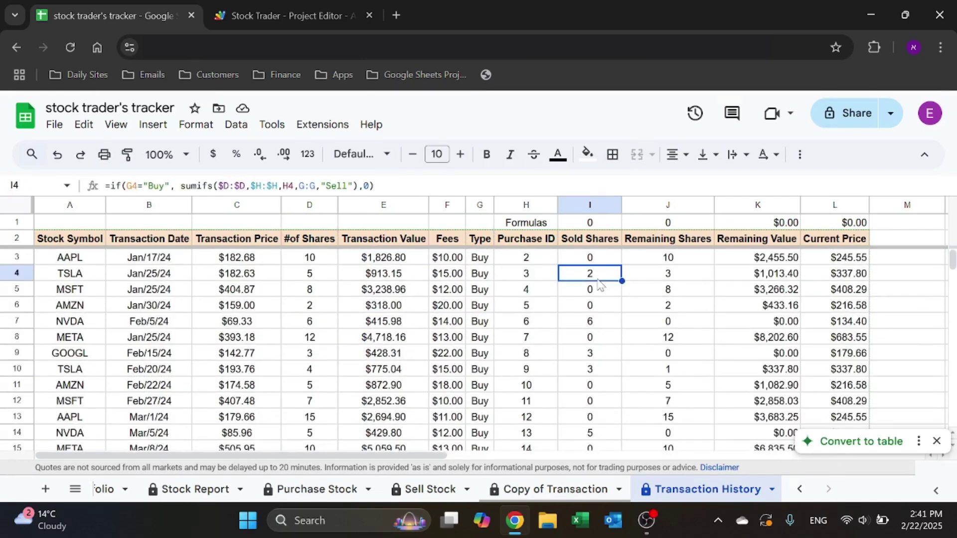
{"action": "left_click", "coordinate": [688, 279]}
{"action": "key", "text": "Return"}
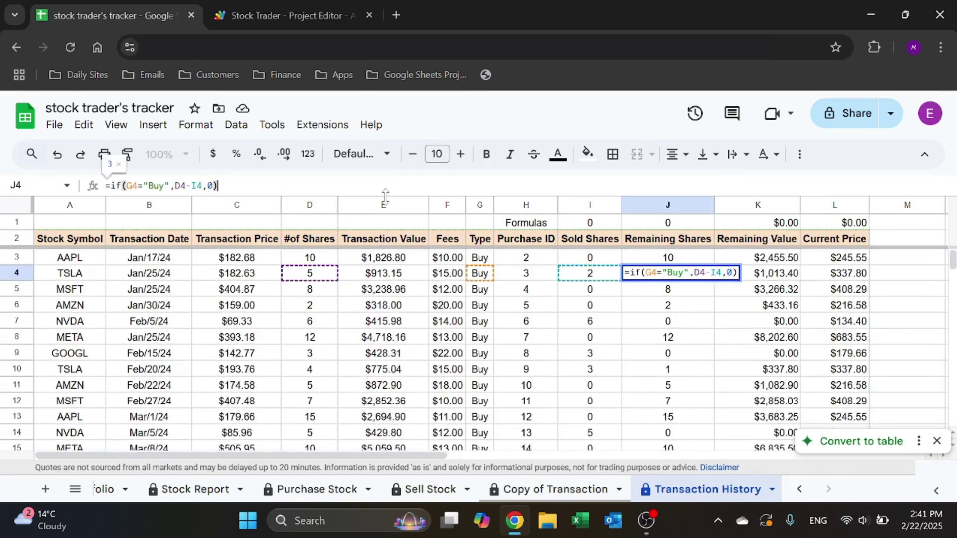
{"action": "key", "text": "Escape"}
{"action": "key", "text": "Right"}
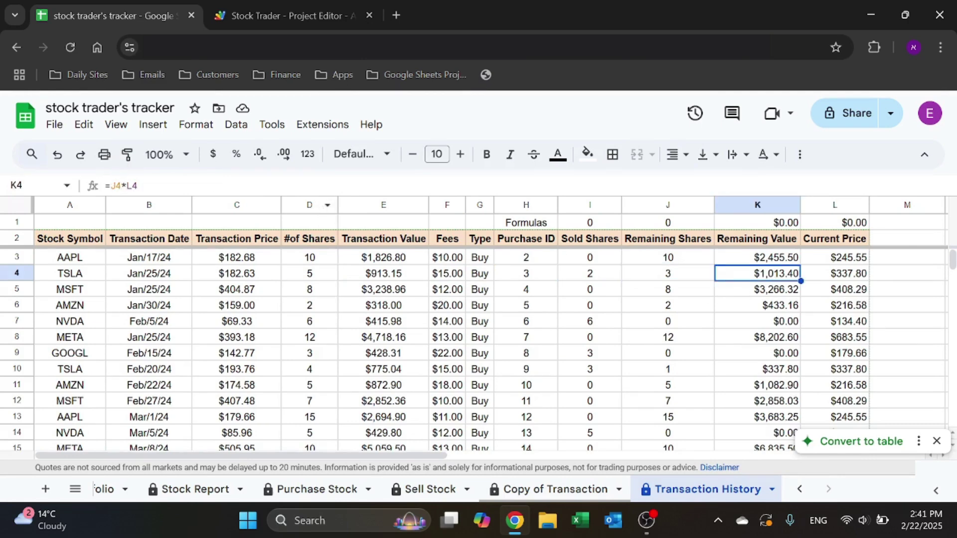
{"action": "key", "text": "Return"}
{"action": "key", "text": "Escape"}
{"action": "left_click", "coordinate": [850, 280]}
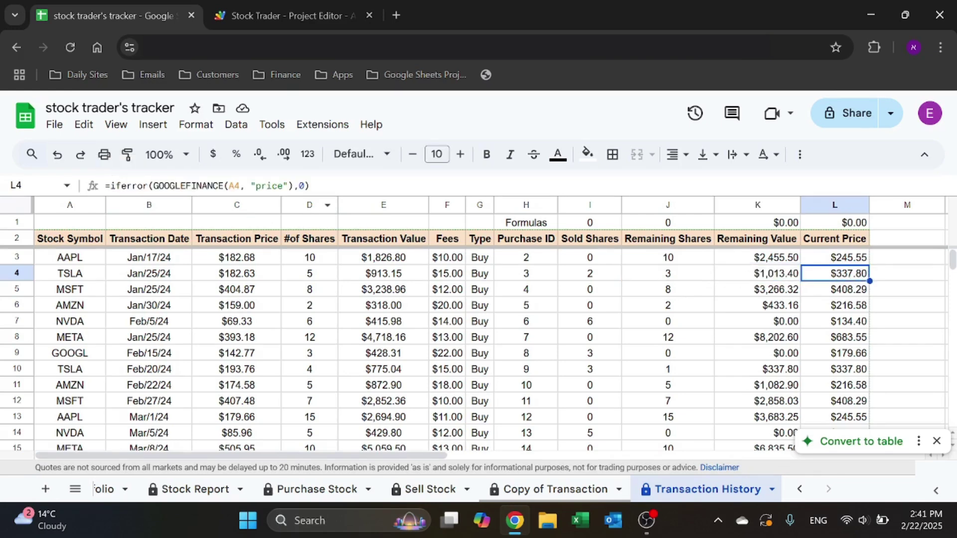
{"action": "left_click", "coordinate": [319, 185]}
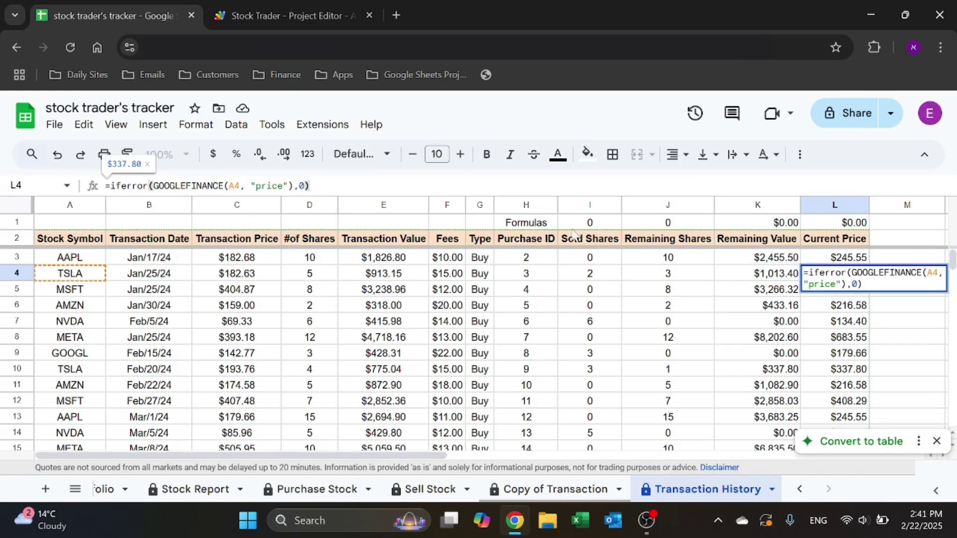
{"action": "key", "text": "Escape"}
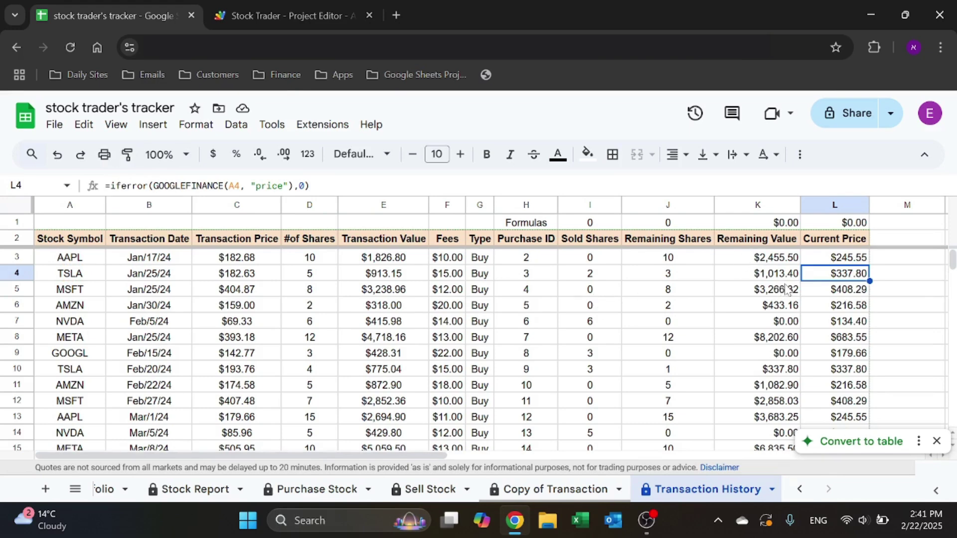
{"action": "left_click", "coordinate": [937, 441]}
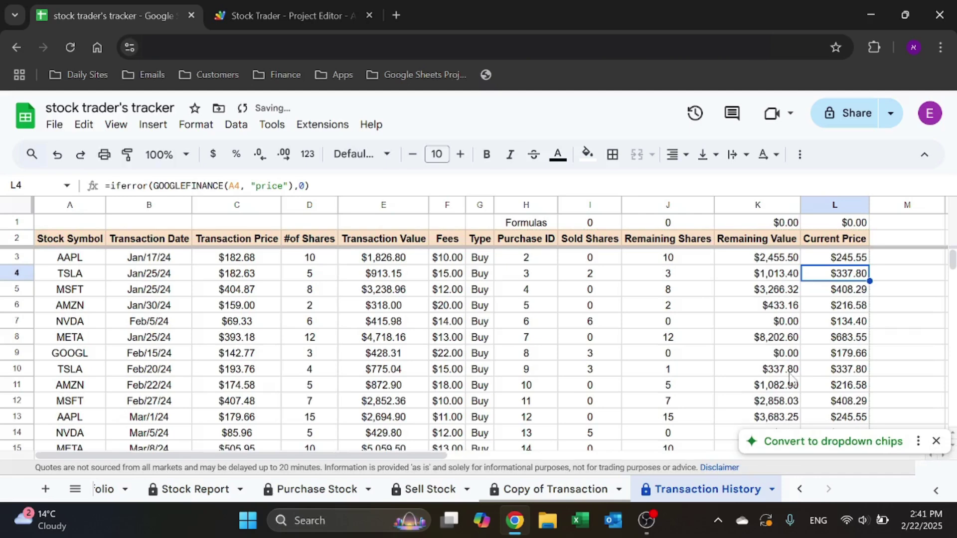
{"action": "left_click", "coordinate": [936, 442]}
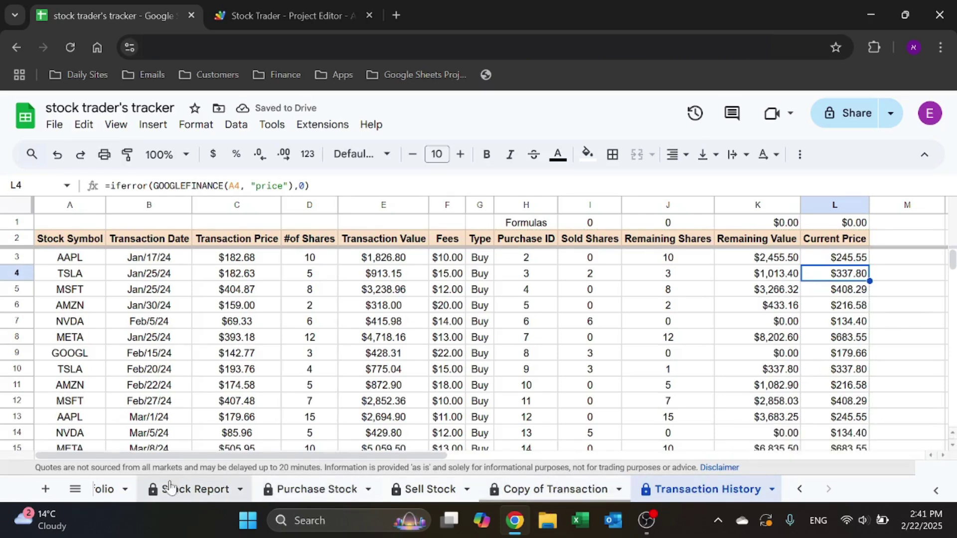
On the Stock Report sheet, check A2's stock dropdown rule under Data validation, then close the panel.
{"action": "left_click", "coordinate": [800, 492]}
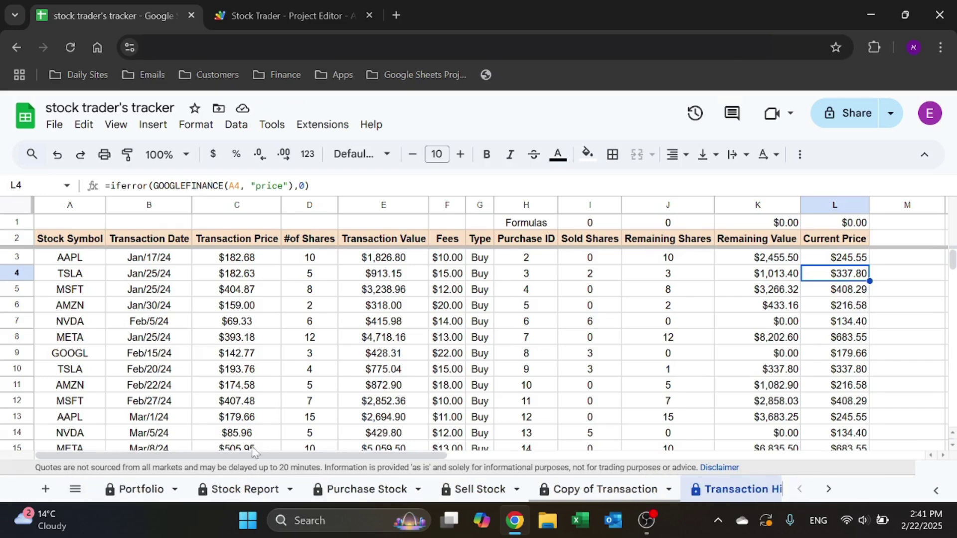
{"action": "left_click", "coordinate": [244, 489]}
{"action": "scroll", "coordinate": [336, 387], "scroll_direction": "down", "scroll_amount": 1}
{"action": "scroll", "coordinate": [355, 378], "scroll_direction": "up", "scroll_amount": 1}
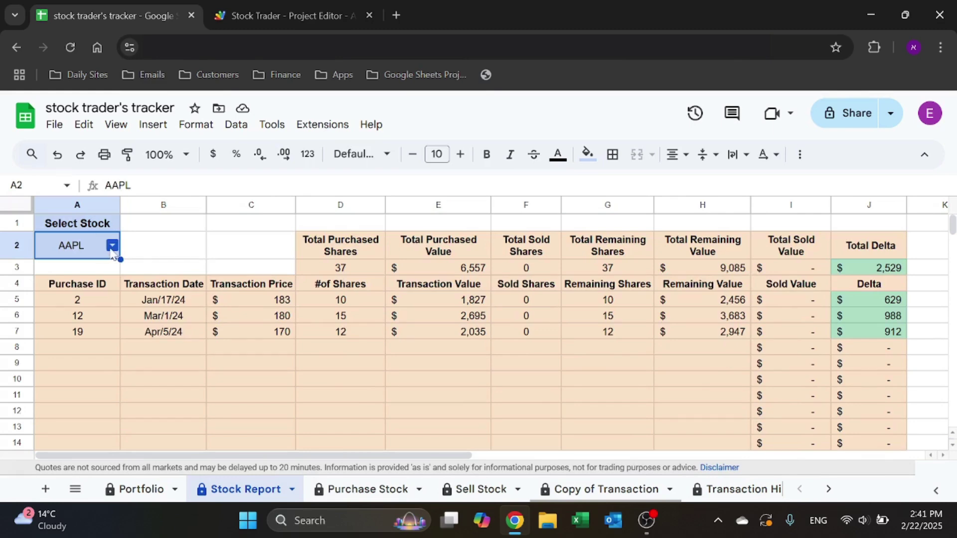
{"action": "left_click", "coordinate": [235, 124]}
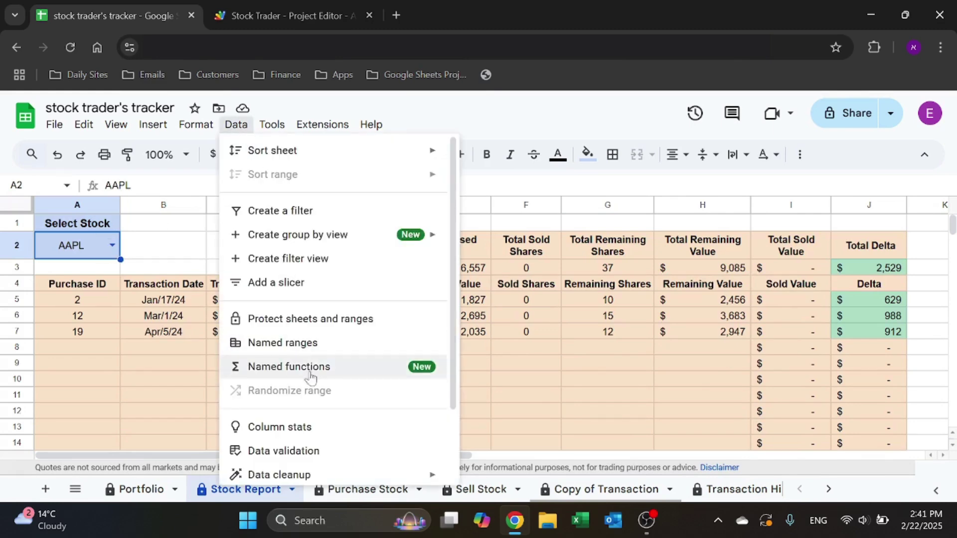
{"action": "left_click", "coordinate": [294, 451]}
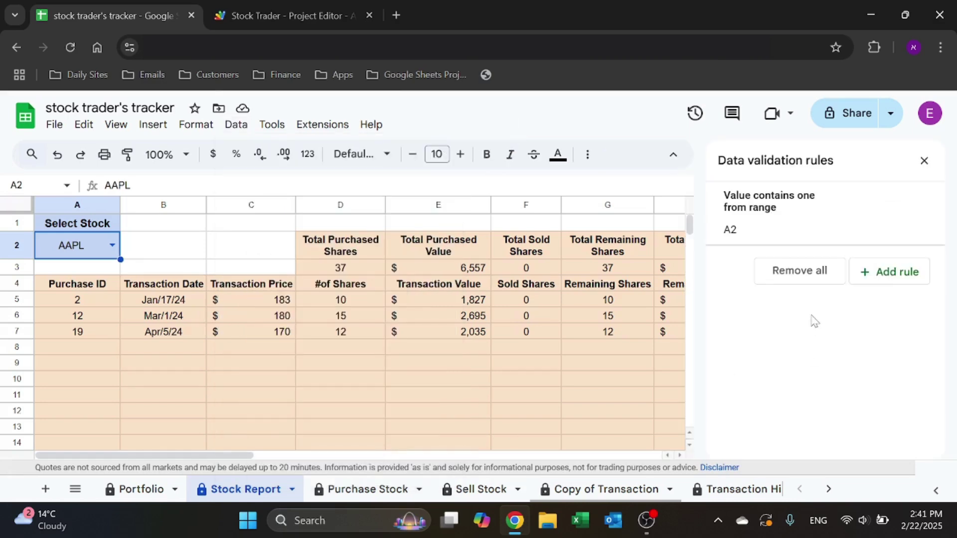
{"action": "left_click", "coordinate": [788, 243]}
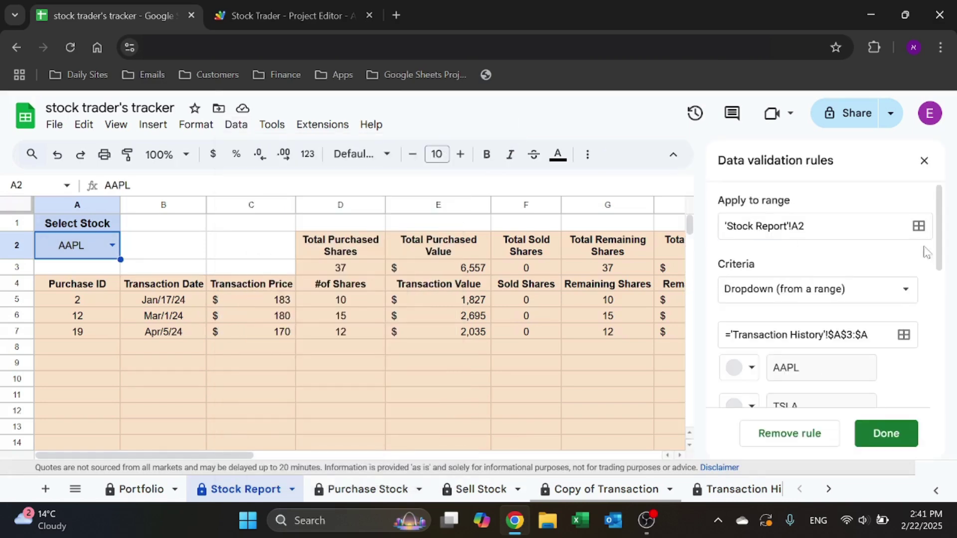
{"action": "left_click", "coordinate": [924, 160]}
Choose TSLA in A2 and inspect the Delta formula in J5.
{"action": "left_click", "coordinate": [113, 245]}
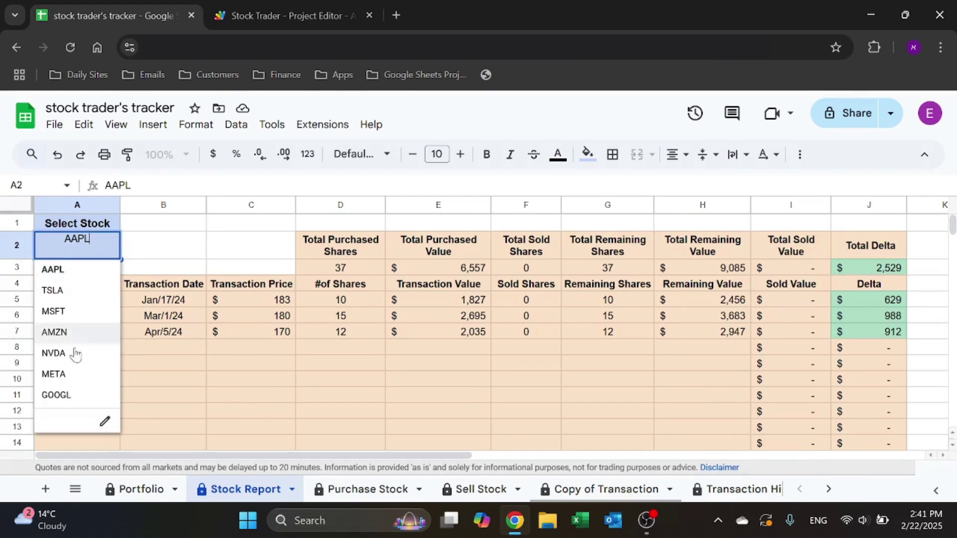
{"action": "left_click", "coordinate": [73, 292]}
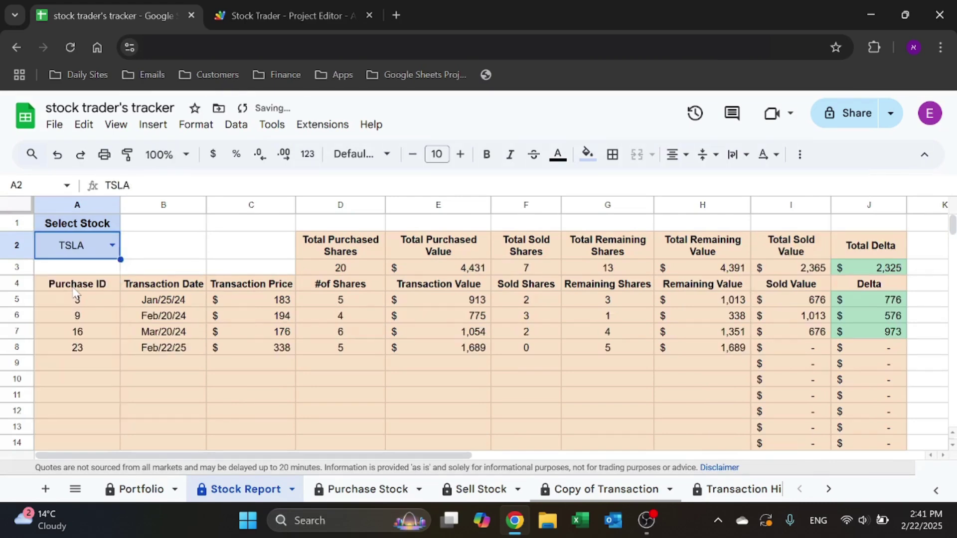
{"action": "key", "text": "Tab"}
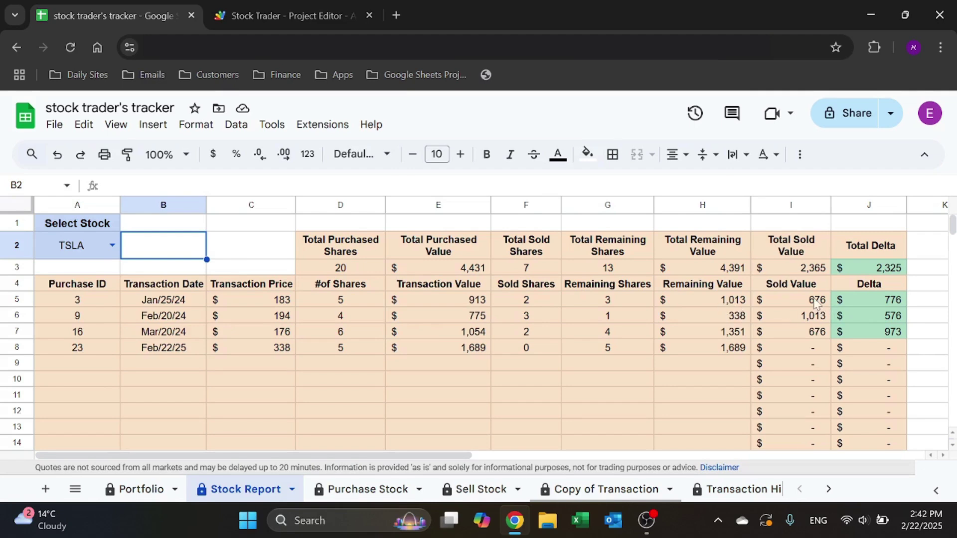
{"action": "left_click", "coordinate": [842, 302]}
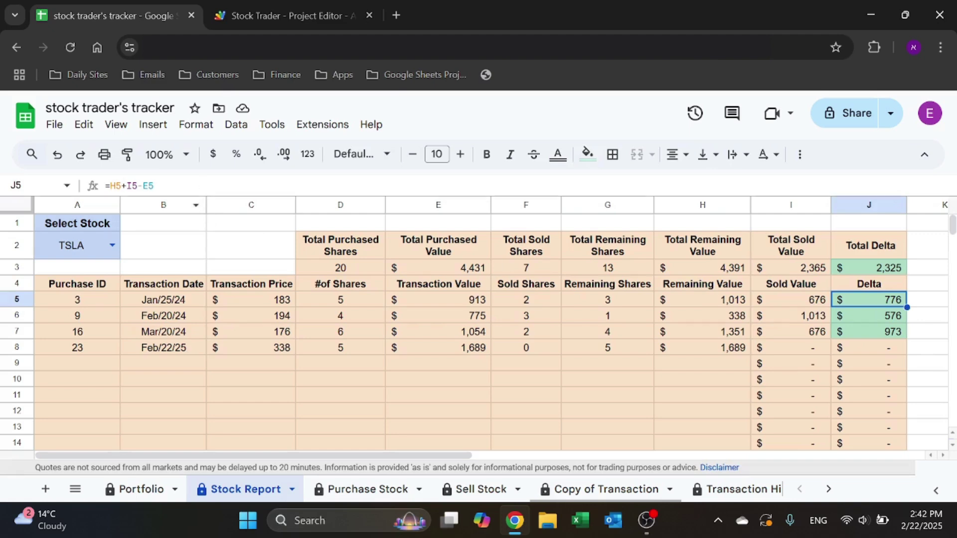
{"action": "double_click", "coordinate": [843, 302]}
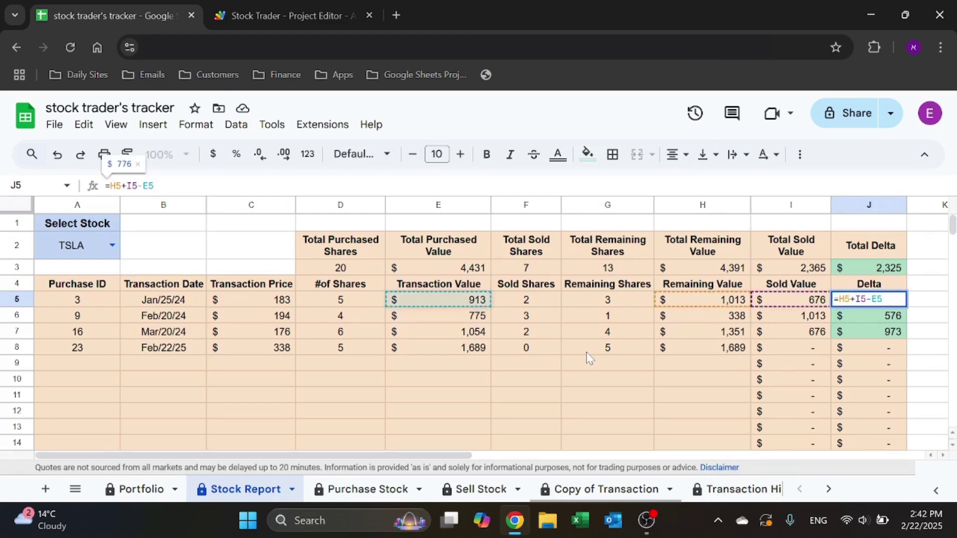
Leave J5 unchanged and check TSLA's latest purchase date and purchase 3's share count.
{"action": "key", "text": "Return"}
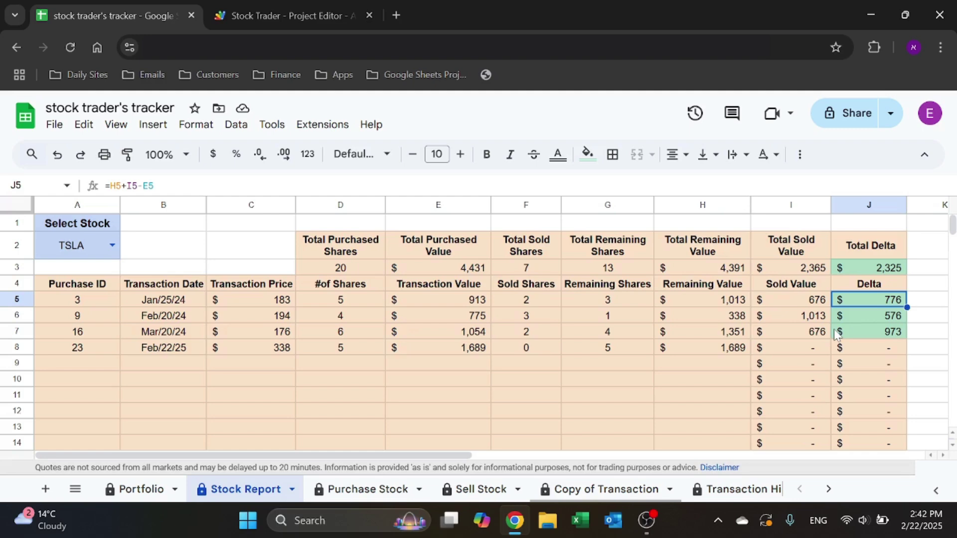
{"action": "left_click", "coordinate": [170, 350]}
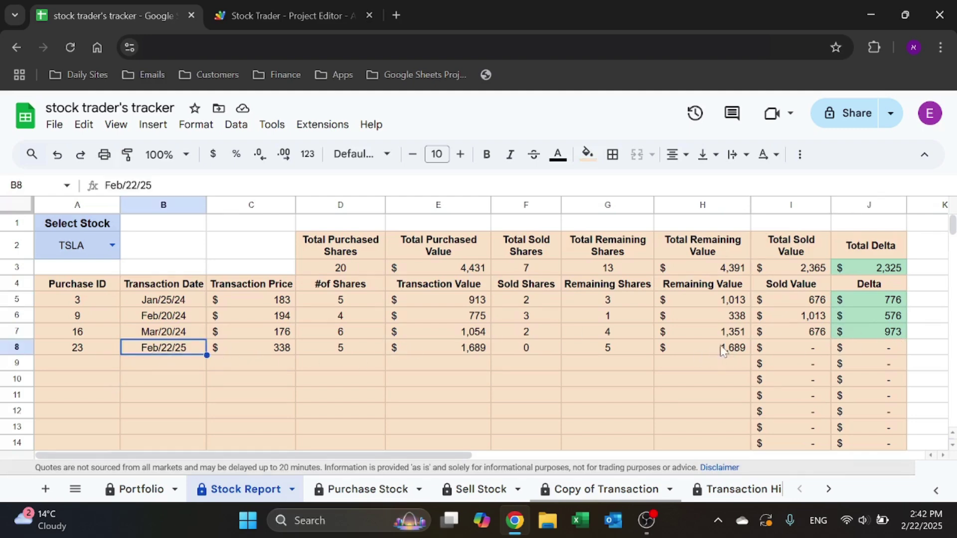
{"action": "left_click", "coordinate": [368, 304]}
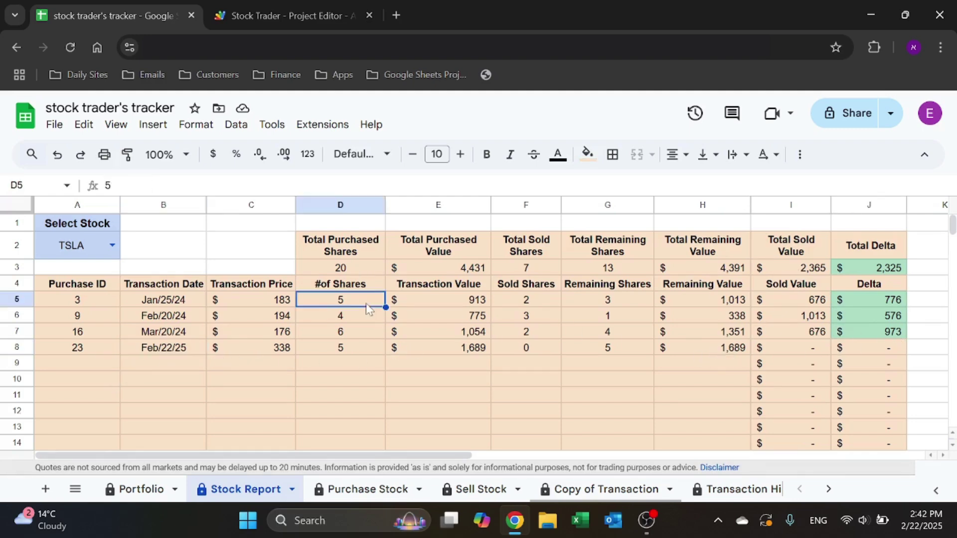
{"action": "left_click", "coordinate": [89, 284]}
Review row 5's FILTER formulas through to the Sold Value SUMIFS formula in I5, without changes.
{"action": "key", "text": "Down"}
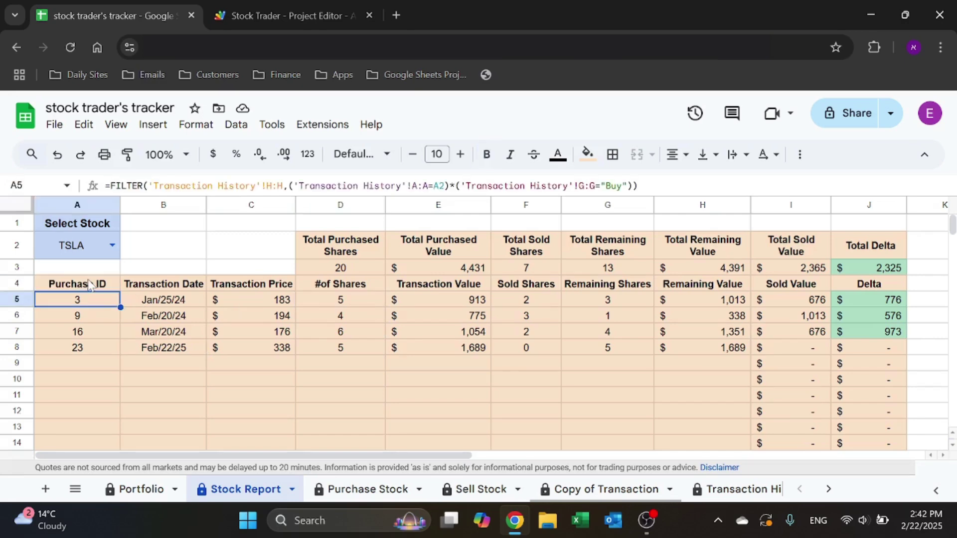
{"action": "key", "text": "Right"}
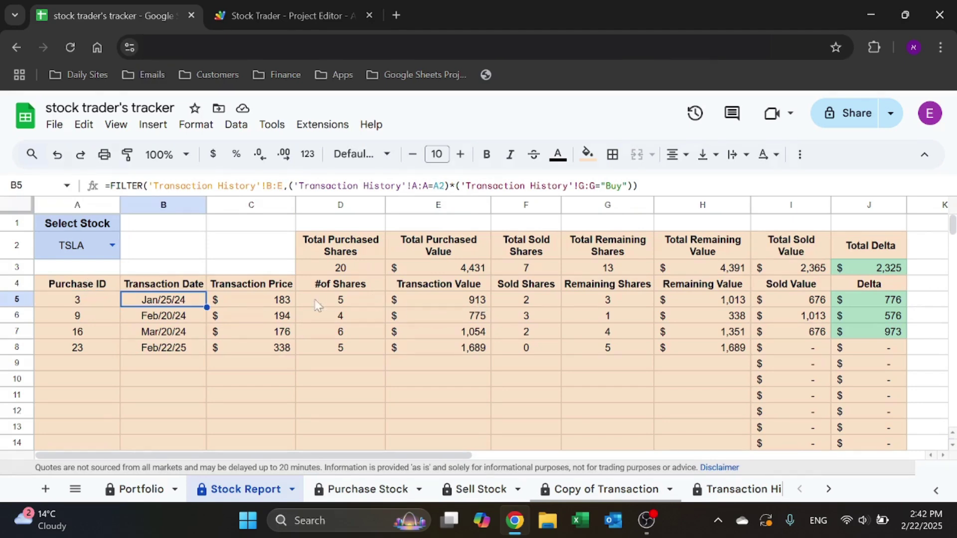
{"action": "key", "text": "Right"}
{"action": "key", "text": "Right"}
{"action": "key", "text": "Right"}
{"action": "key", "text": "Right"}
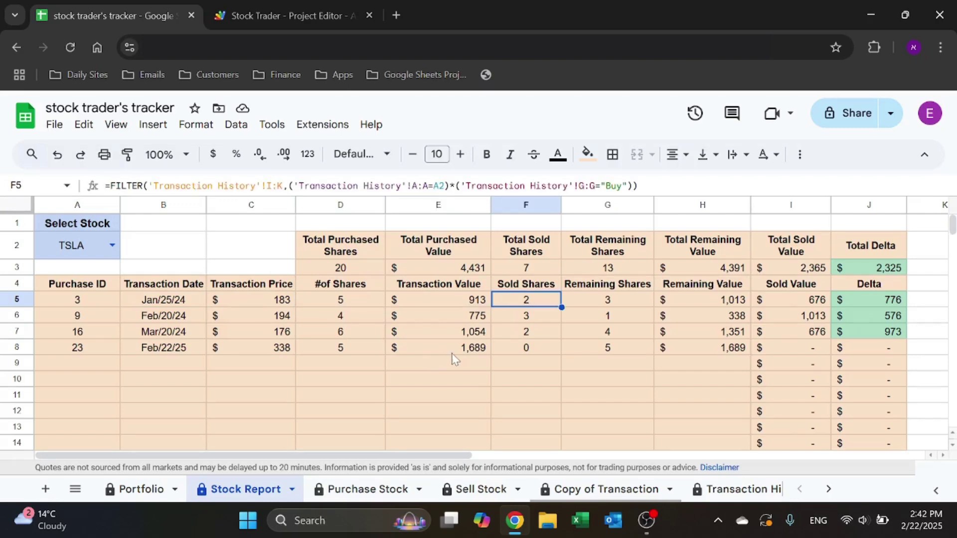
{"action": "key", "text": "Right"}
{"action": "key", "text": "Left"}
{"action": "key", "text": "Right"}
{"action": "key", "text": "Right"}
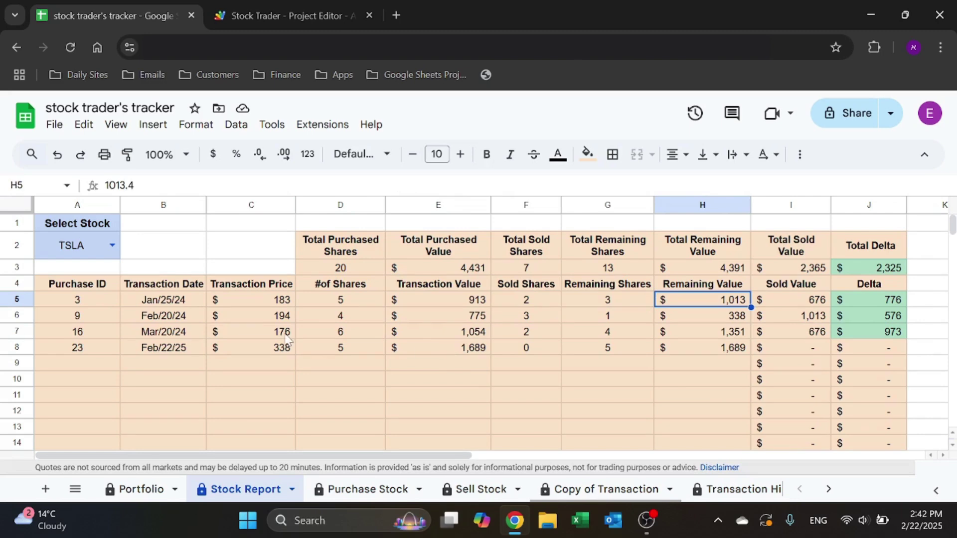
{"action": "key", "text": "Up"}
{"action": "key", "text": "Down"}
{"action": "key", "text": "Left"}
{"action": "key", "text": "Down"}
{"action": "key", "text": "Up"}
{"action": "key", "text": "Left"}
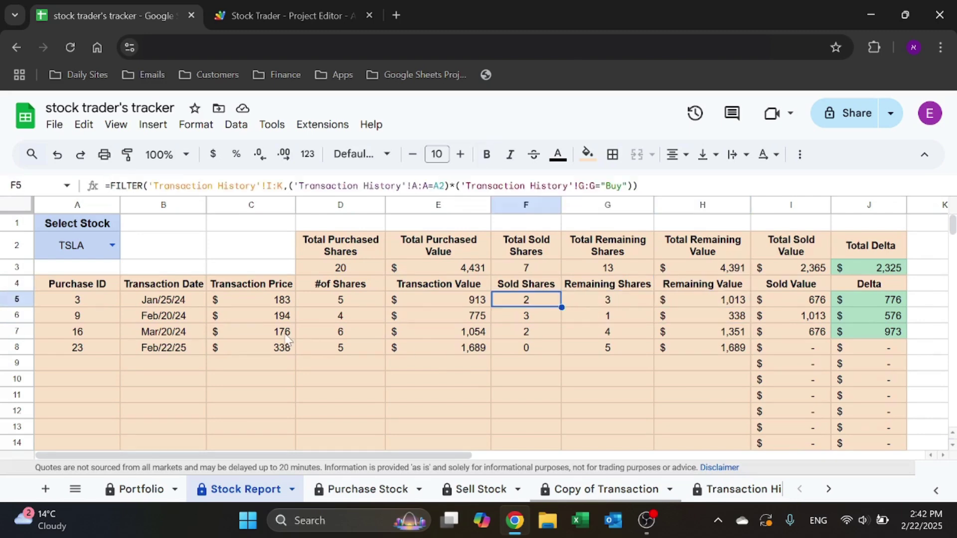
{"action": "key", "text": "Right"}
{"action": "key", "text": "Right"}
{"action": "key", "text": "Right"}
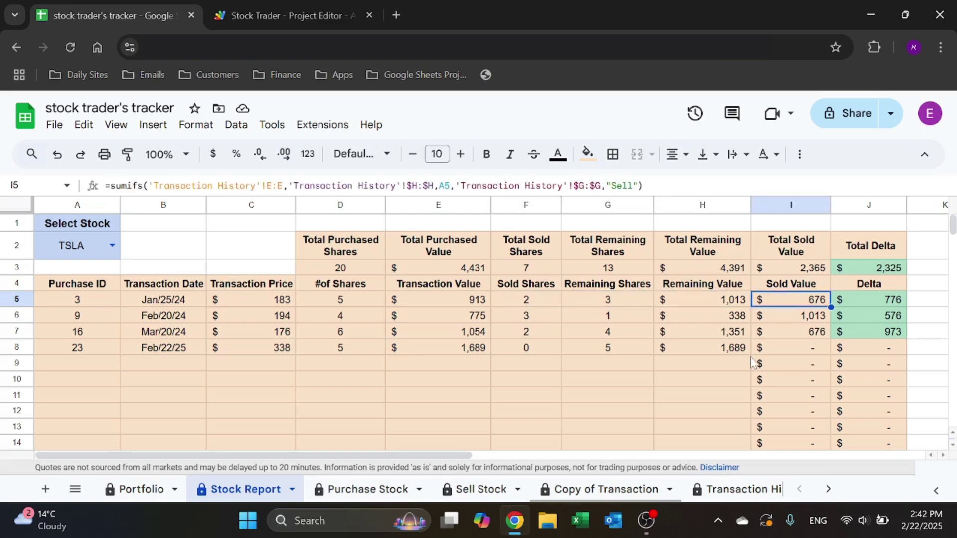
{"action": "key", "text": "F2"}
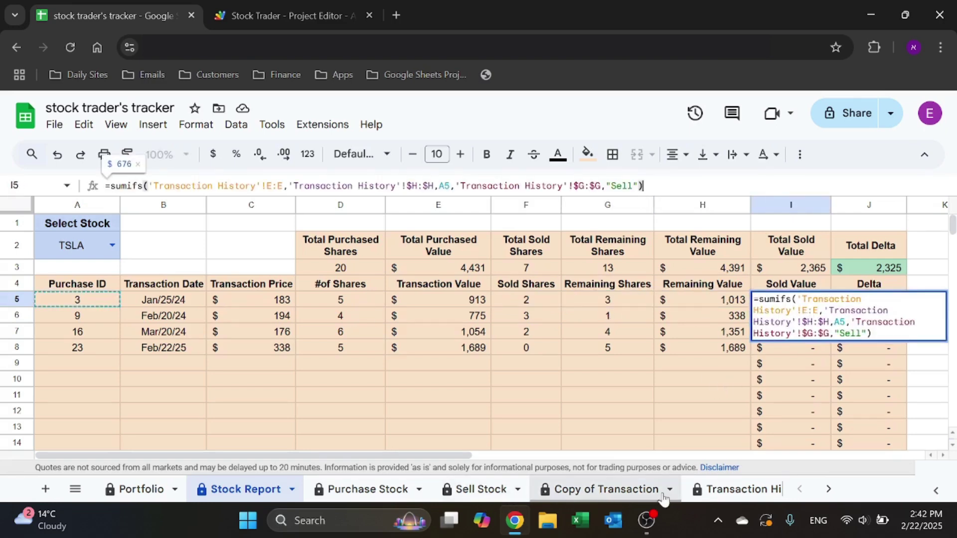
{"action": "key", "text": "Escape"}
Return from Transaction History to Stock Report and view the J5 Delta formula unchanged.
{"action": "left_click", "coordinate": [717, 490]}
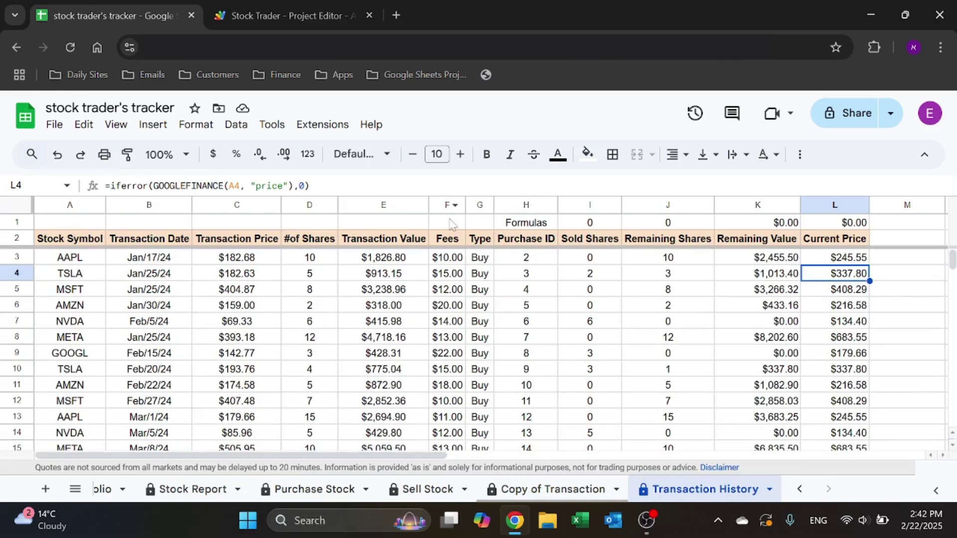
{"action": "left_click", "coordinate": [189, 493]}
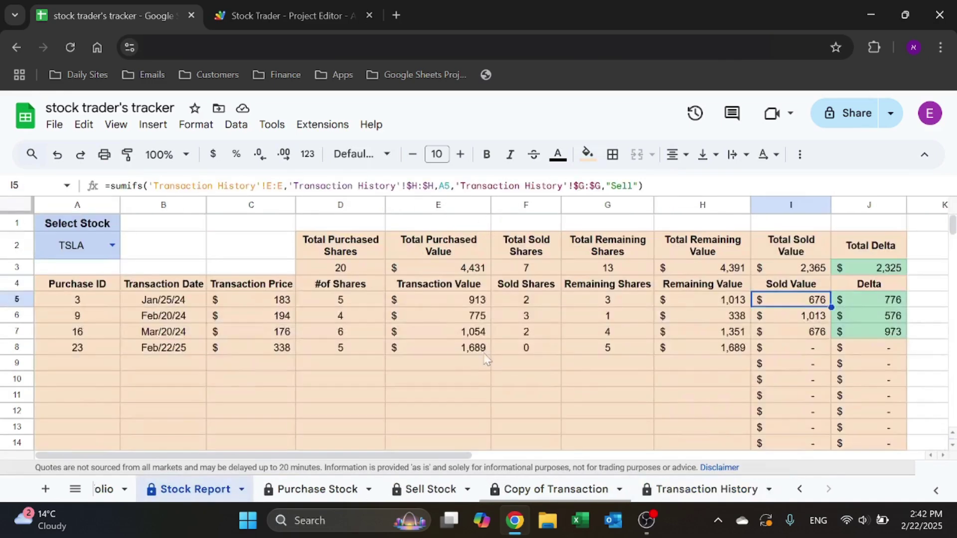
{"action": "left_click", "coordinate": [873, 305]}
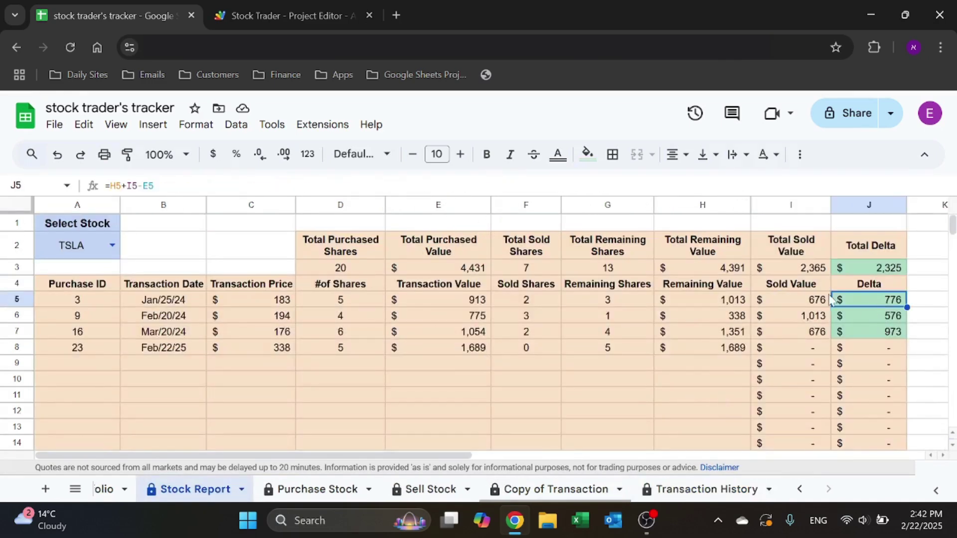
{"action": "key", "text": "Return"}
{"action": "key", "text": "Escape"}
Choose NVDA in A2 to show its three purchases and $582 total delta.
{"action": "left_click", "coordinate": [111, 245]}
{"action": "left_click", "coordinate": [79, 361]}
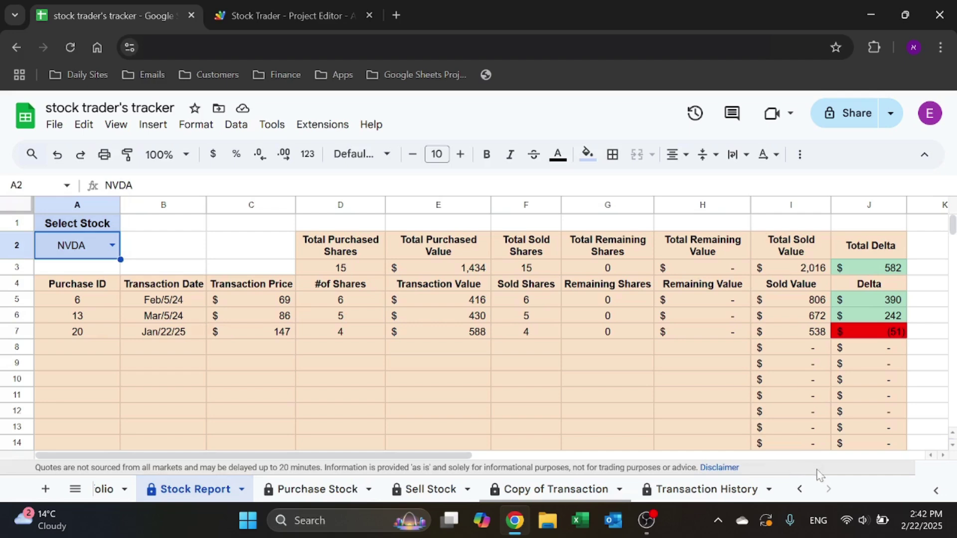
{"action": "left_click", "coordinate": [804, 489]}
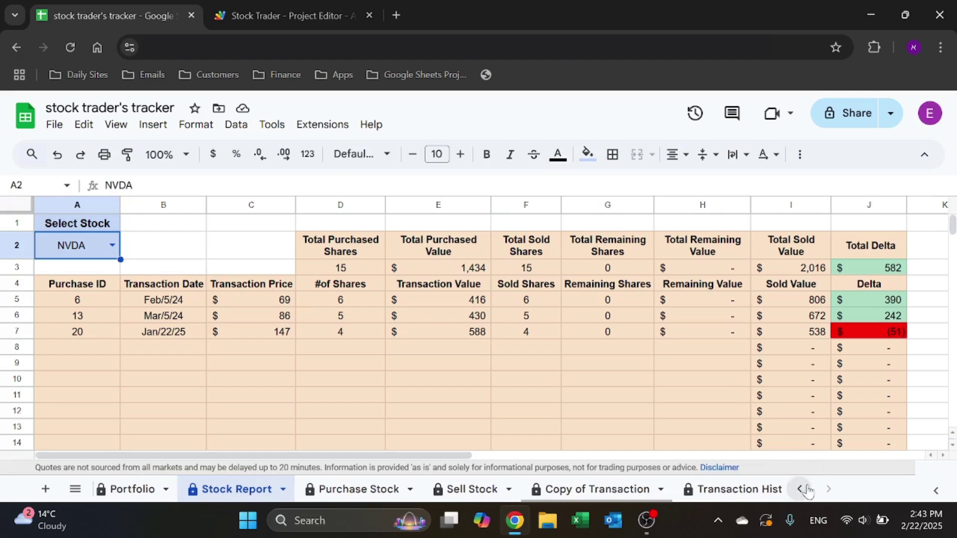
On Portfolio, review the B1–B6 formulas: funds, stock purchased, sold, fees, funds left, stock value.
{"action": "left_click", "coordinate": [140, 489]}
{"action": "left_click", "coordinate": [206, 229]}
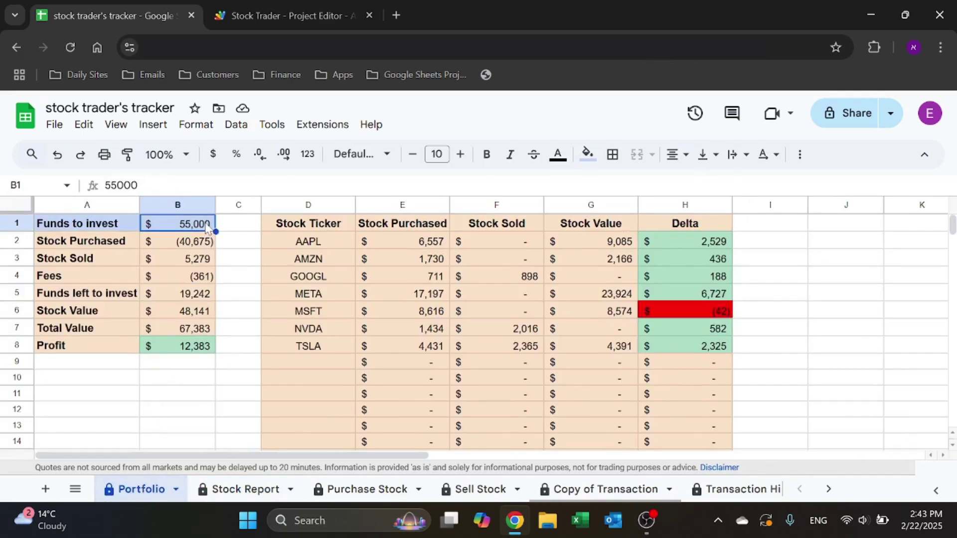
{"action": "left_click", "coordinate": [197, 247]}
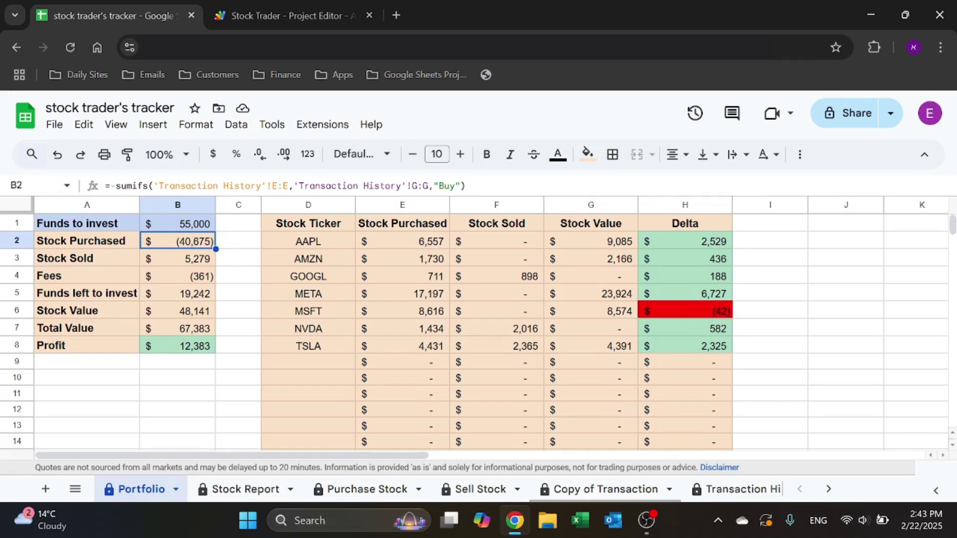
{"action": "left_click", "coordinate": [206, 265]}
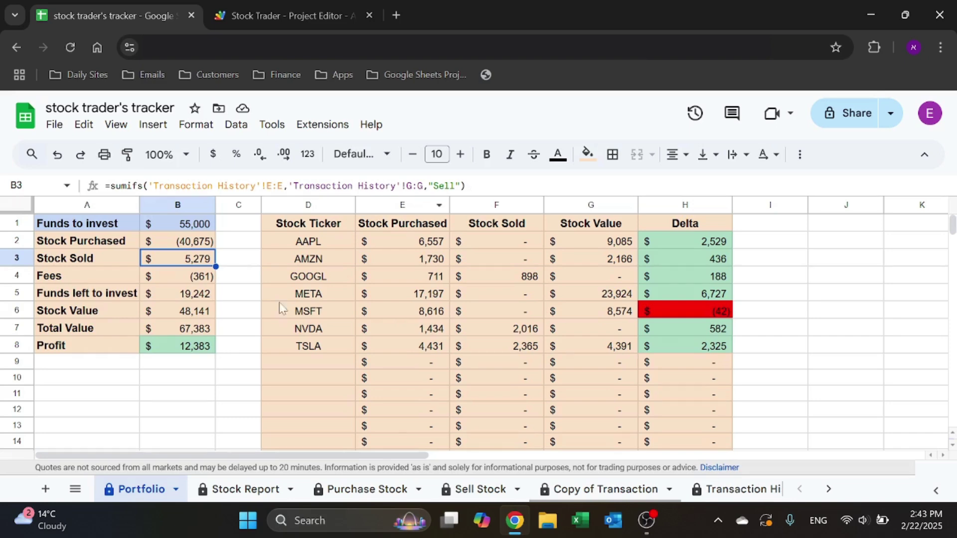
{"action": "left_click", "coordinate": [198, 282]}
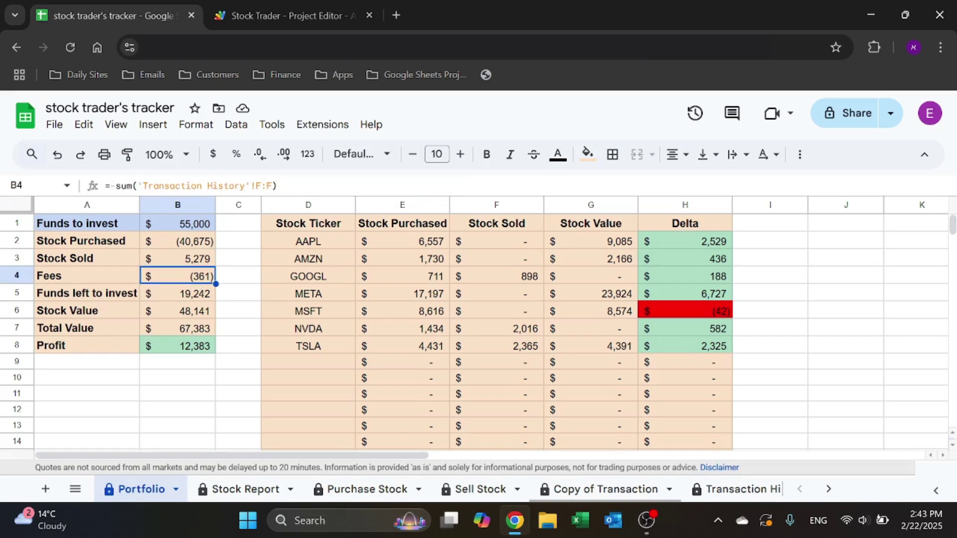
{"action": "left_click", "coordinate": [194, 251]}
{"action": "left_click", "coordinate": [193, 276]}
{"action": "left_click", "coordinate": [202, 295]}
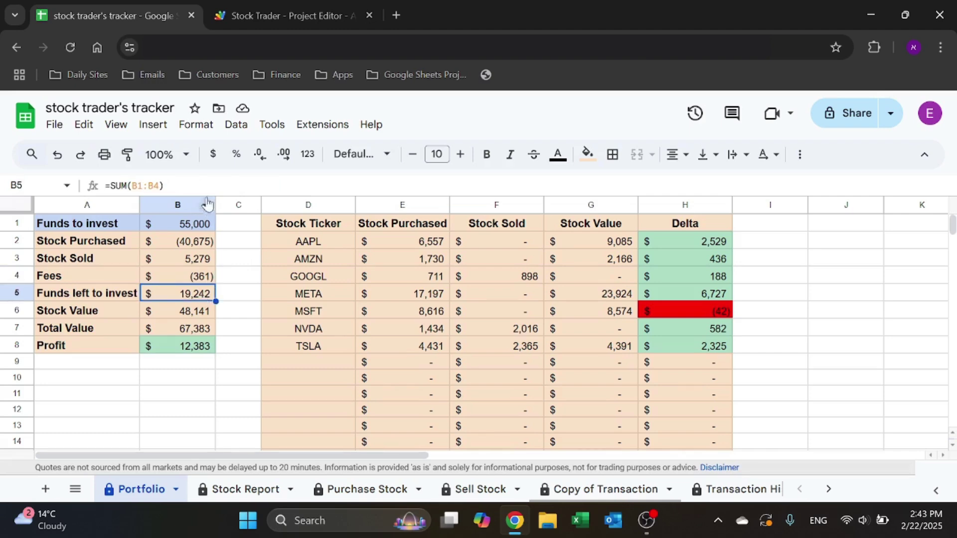
{"action": "key", "text": "F2"}
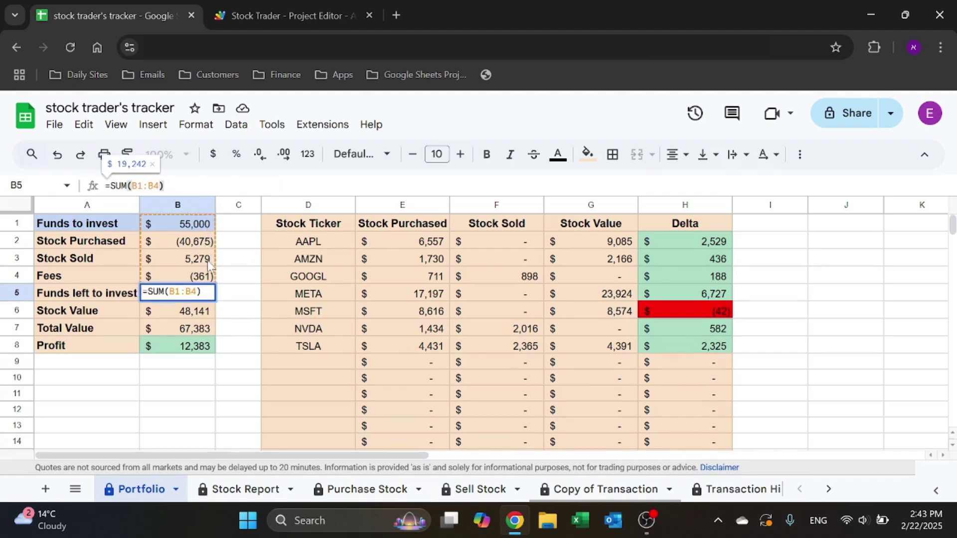
{"action": "left_click", "coordinate": [179, 314]}
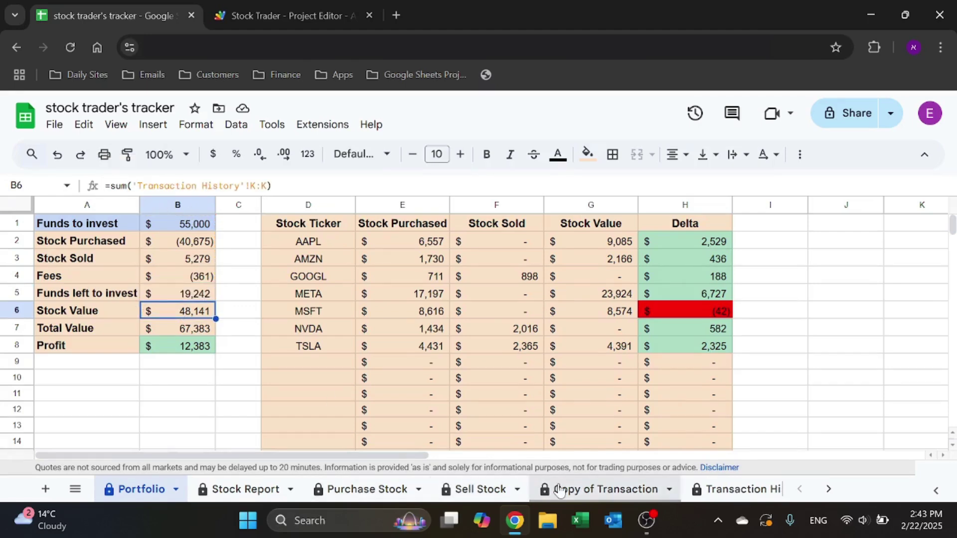
View the Total Value (B7), Profit (B8) and A8 Profit/Loss label formulas unchanged.
{"action": "left_click", "coordinate": [736, 496]}
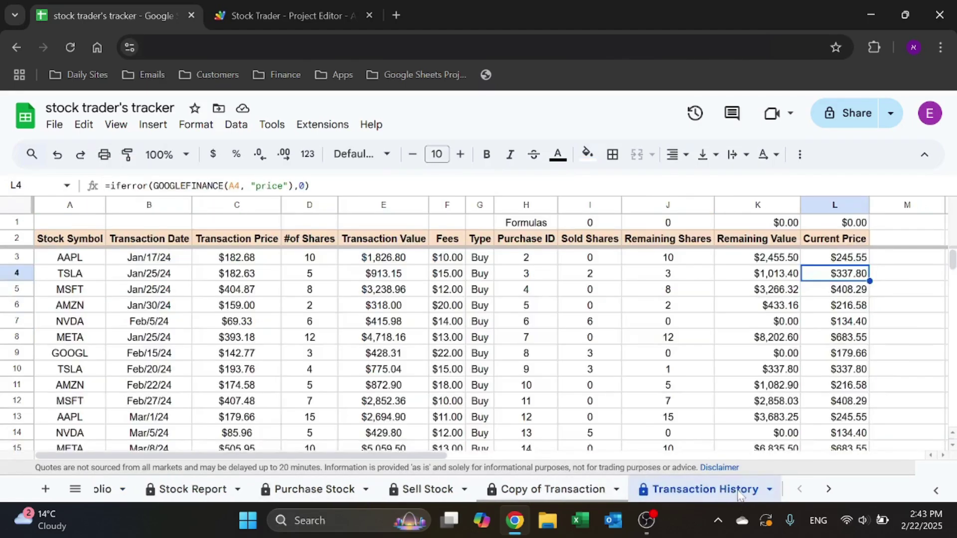
{"action": "left_click", "coordinate": [104, 491]}
{"action": "double_click", "coordinate": [200, 328]}
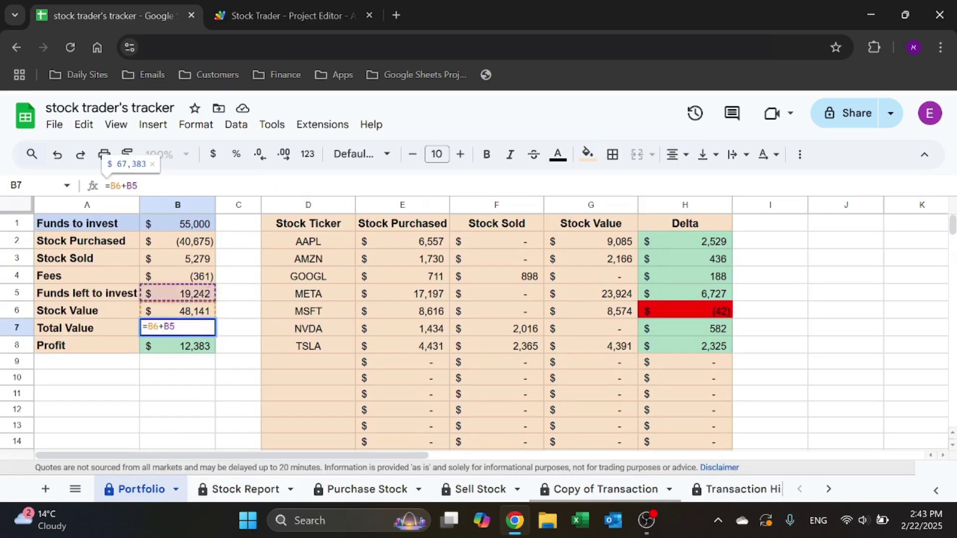
{"action": "key", "text": "Escape"}
{"action": "double_click", "coordinate": [209, 346]}
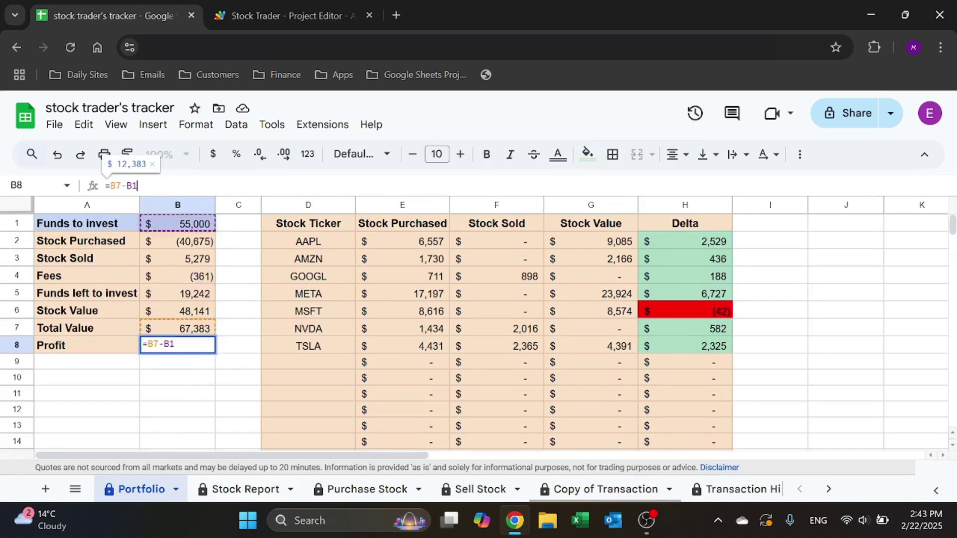
{"action": "key", "text": "Escape"}
{"action": "left_click", "coordinate": [109, 349]}
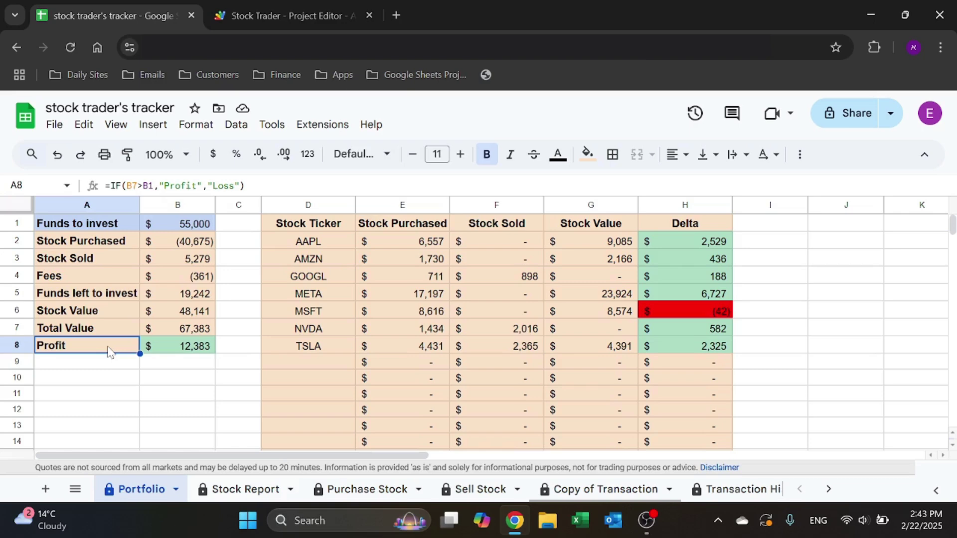
{"action": "key", "text": "F2"}
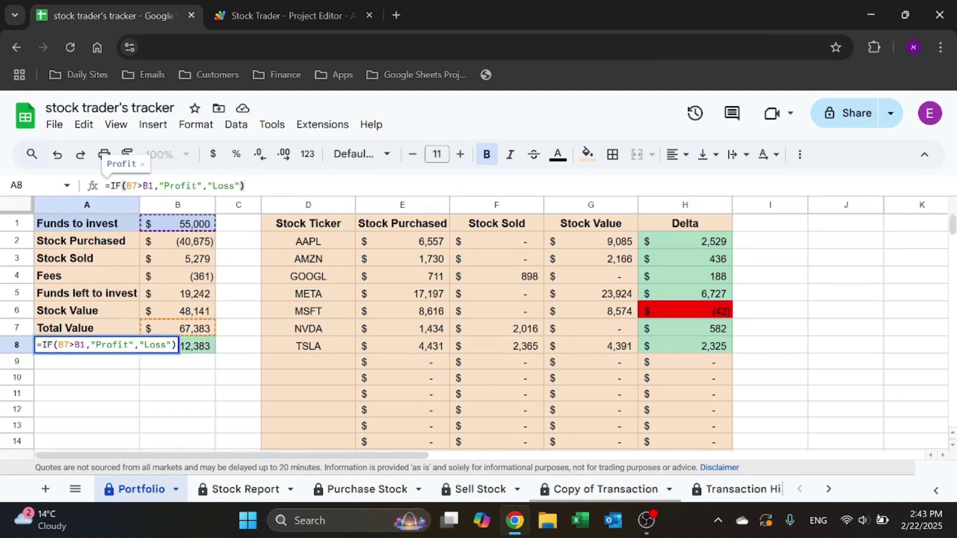
{"action": "key", "text": "Escape"}
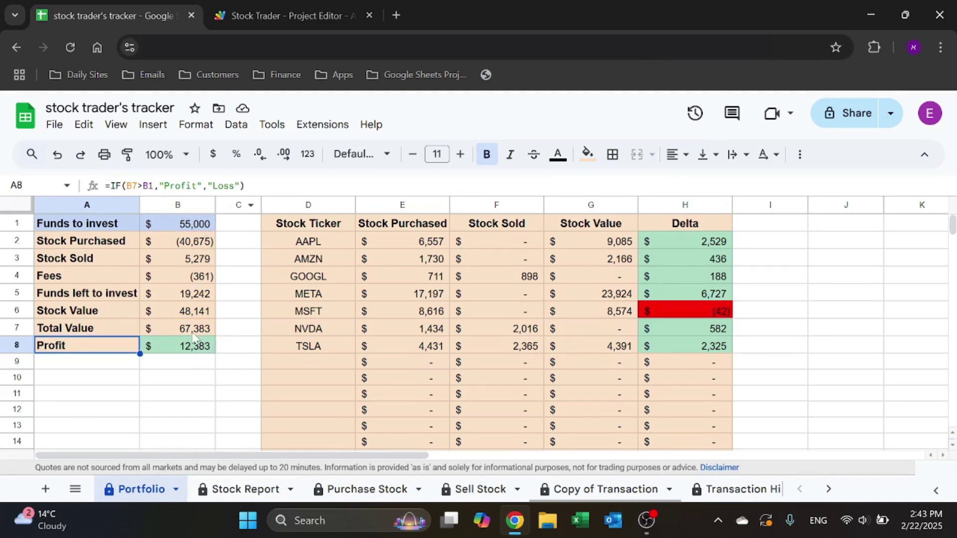
Append -20000 to the B7 Total Value formula to test Loss, then undo it.
{"action": "left_click", "coordinate": [195, 334]}
{"action": "key", "text": "F2"}
{"action": "type", "text": "-20000"}
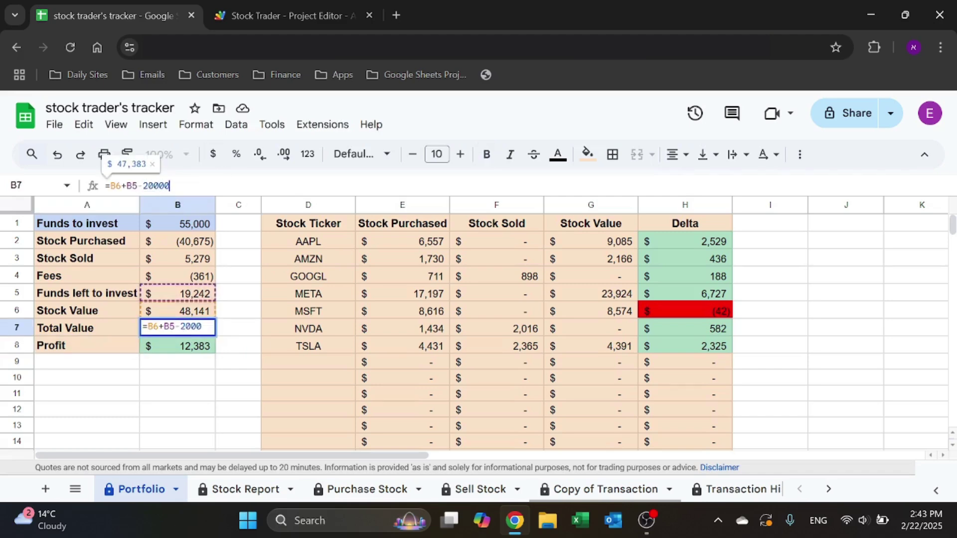
{"action": "key", "text": "Return"}
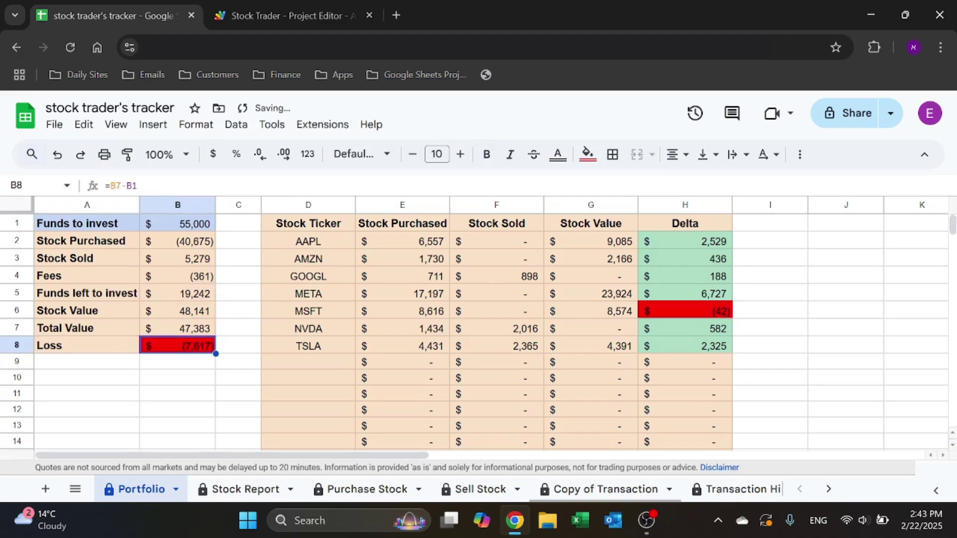
{"action": "key", "text": "ctrl+z"}
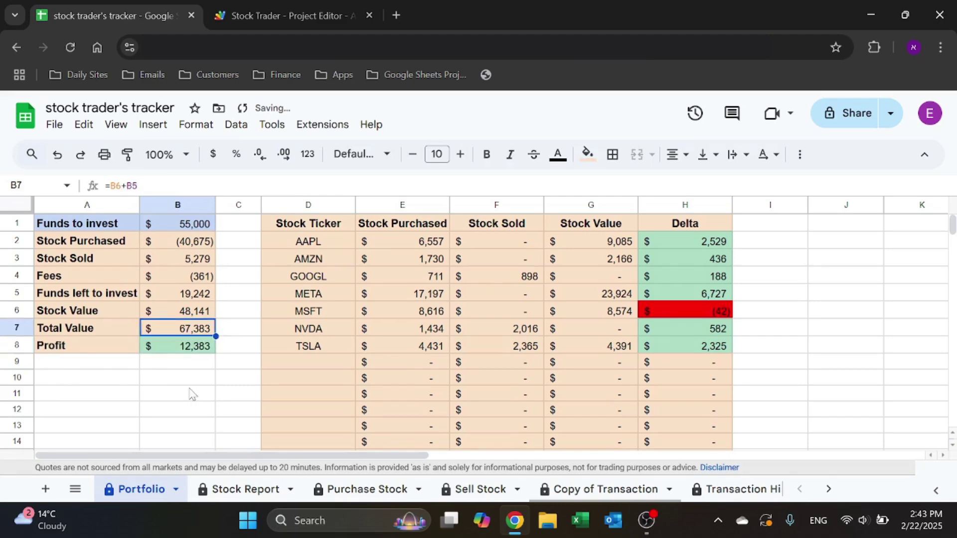
{"action": "left_click", "coordinate": [187, 391]}
{"action": "left_click", "coordinate": [331, 225]}
{"action": "left_click", "coordinate": [324, 244]}
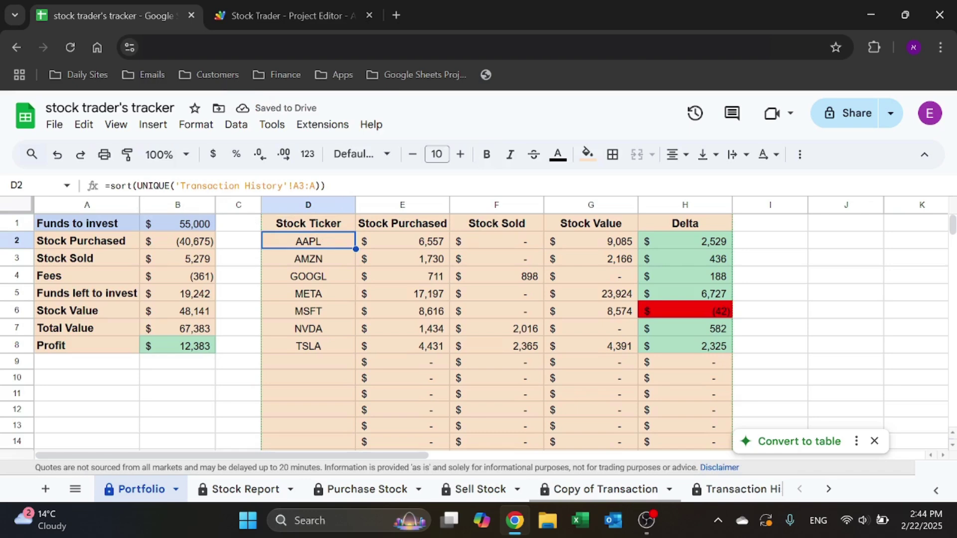
{"action": "left_click", "coordinate": [416, 249]}
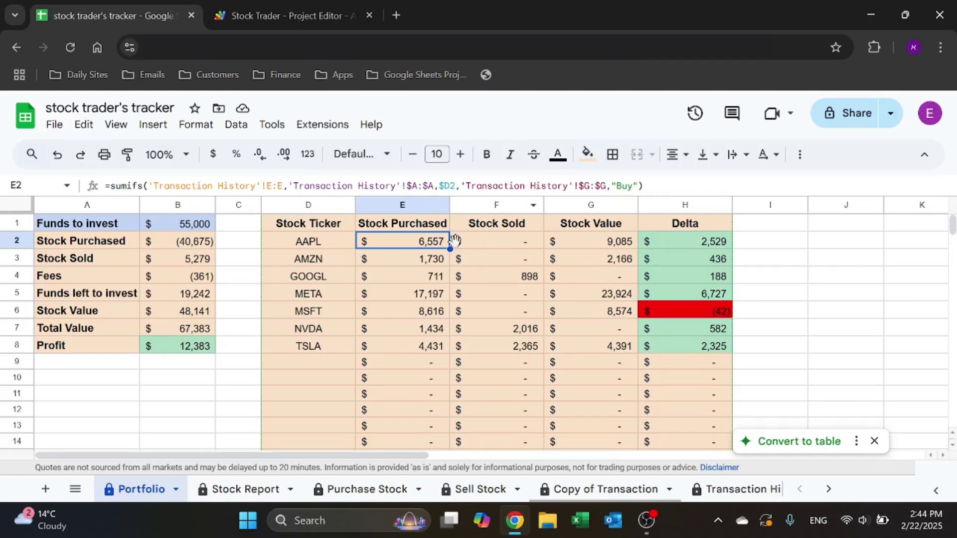
{"action": "left_click", "coordinate": [516, 246]}
{"action": "left_click", "coordinate": [617, 245]}
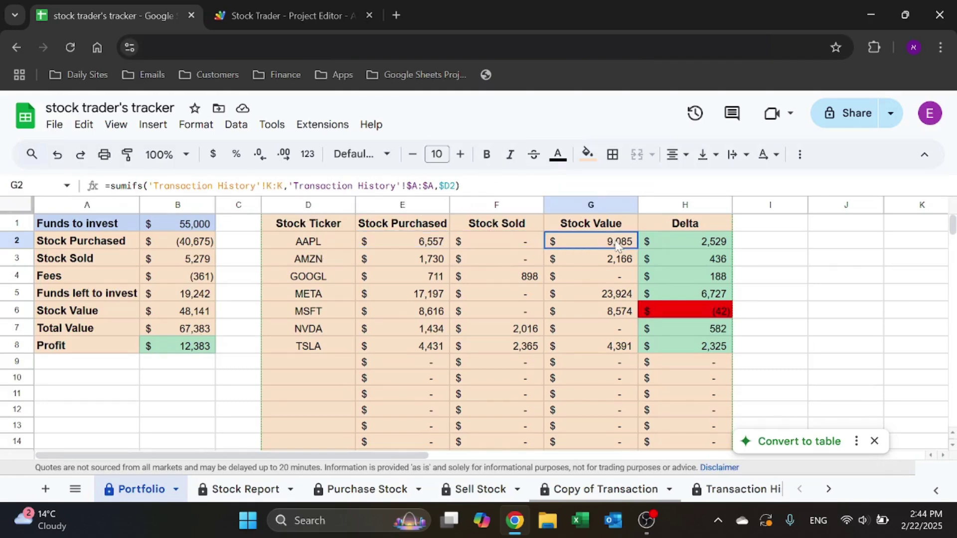
{"action": "left_click", "coordinate": [694, 241]}
{"action": "key", "text": "F2"}
{"action": "key", "text": "Escape"}
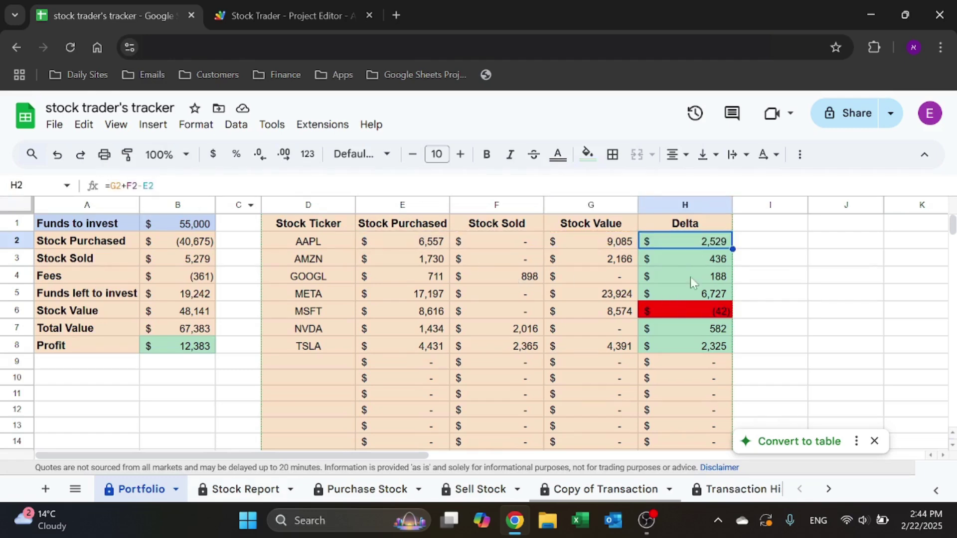
{"action": "left_click", "coordinate": [847, 311]}
{"action": "left_click", "coordinate": [796, 238]}
{"action": "left_click", "coordinate": [790, 260]}
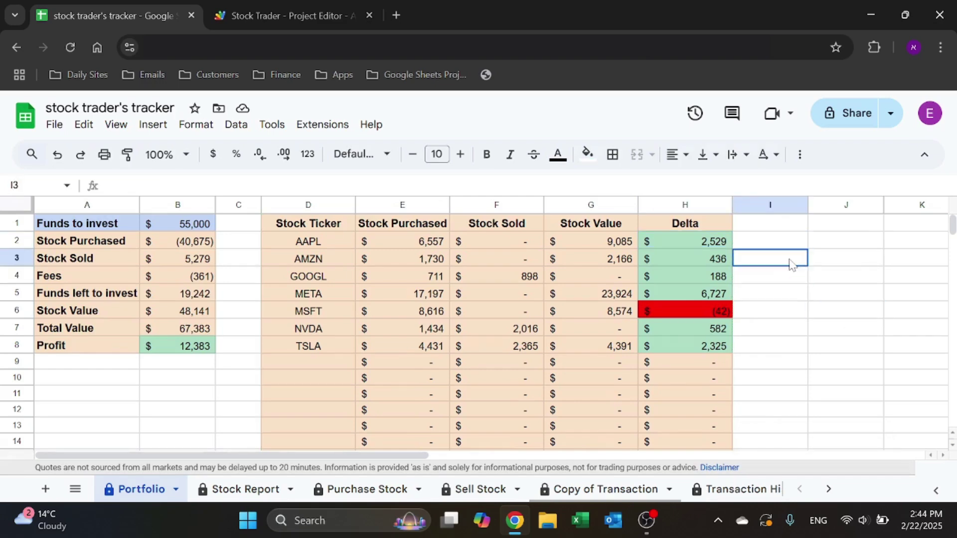